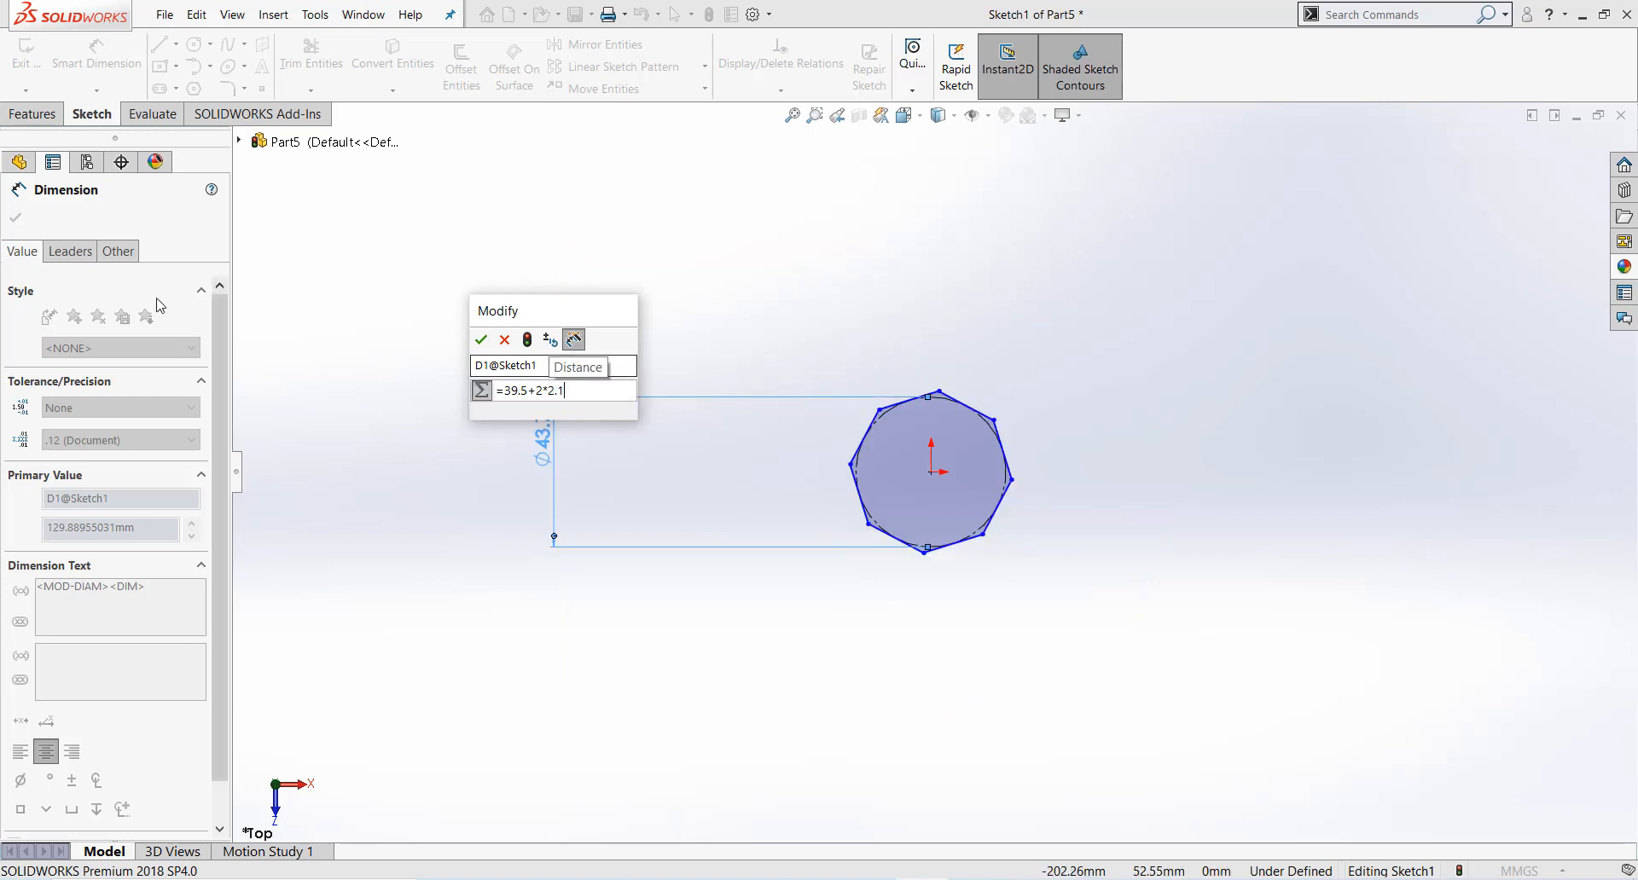
# Step: Set the octagon's inscribed circle diameter to =39.5+2*2.1 and make the octagon's upper edge horizontal
pyautogui.click(481, 340)
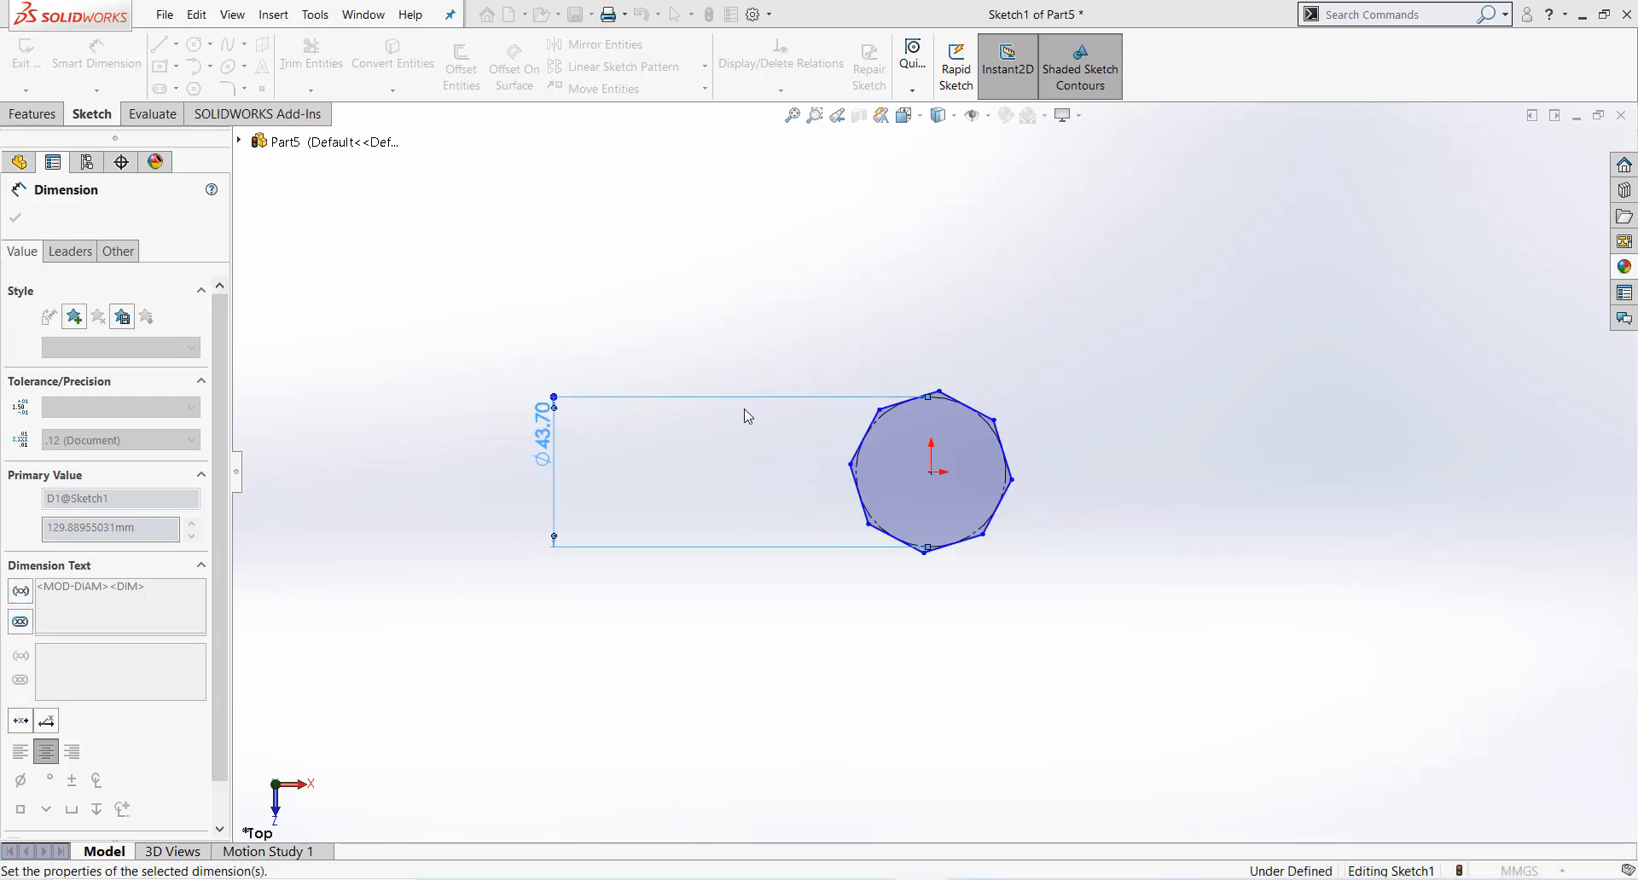
pyautogui.click(928, 396)
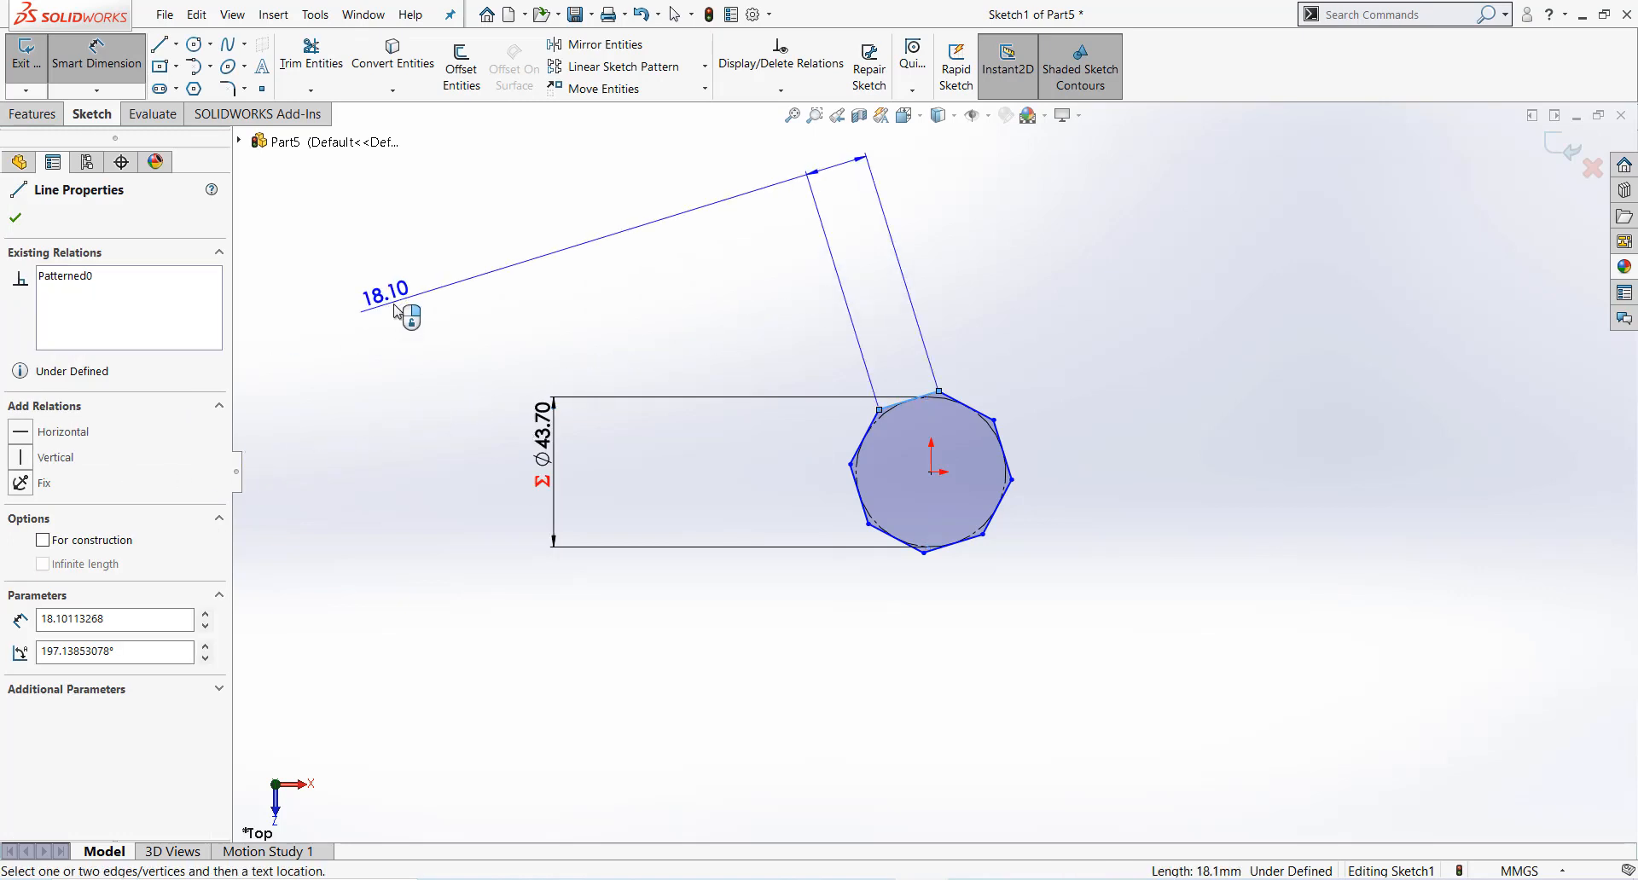
pyautogui.click(116, 70)
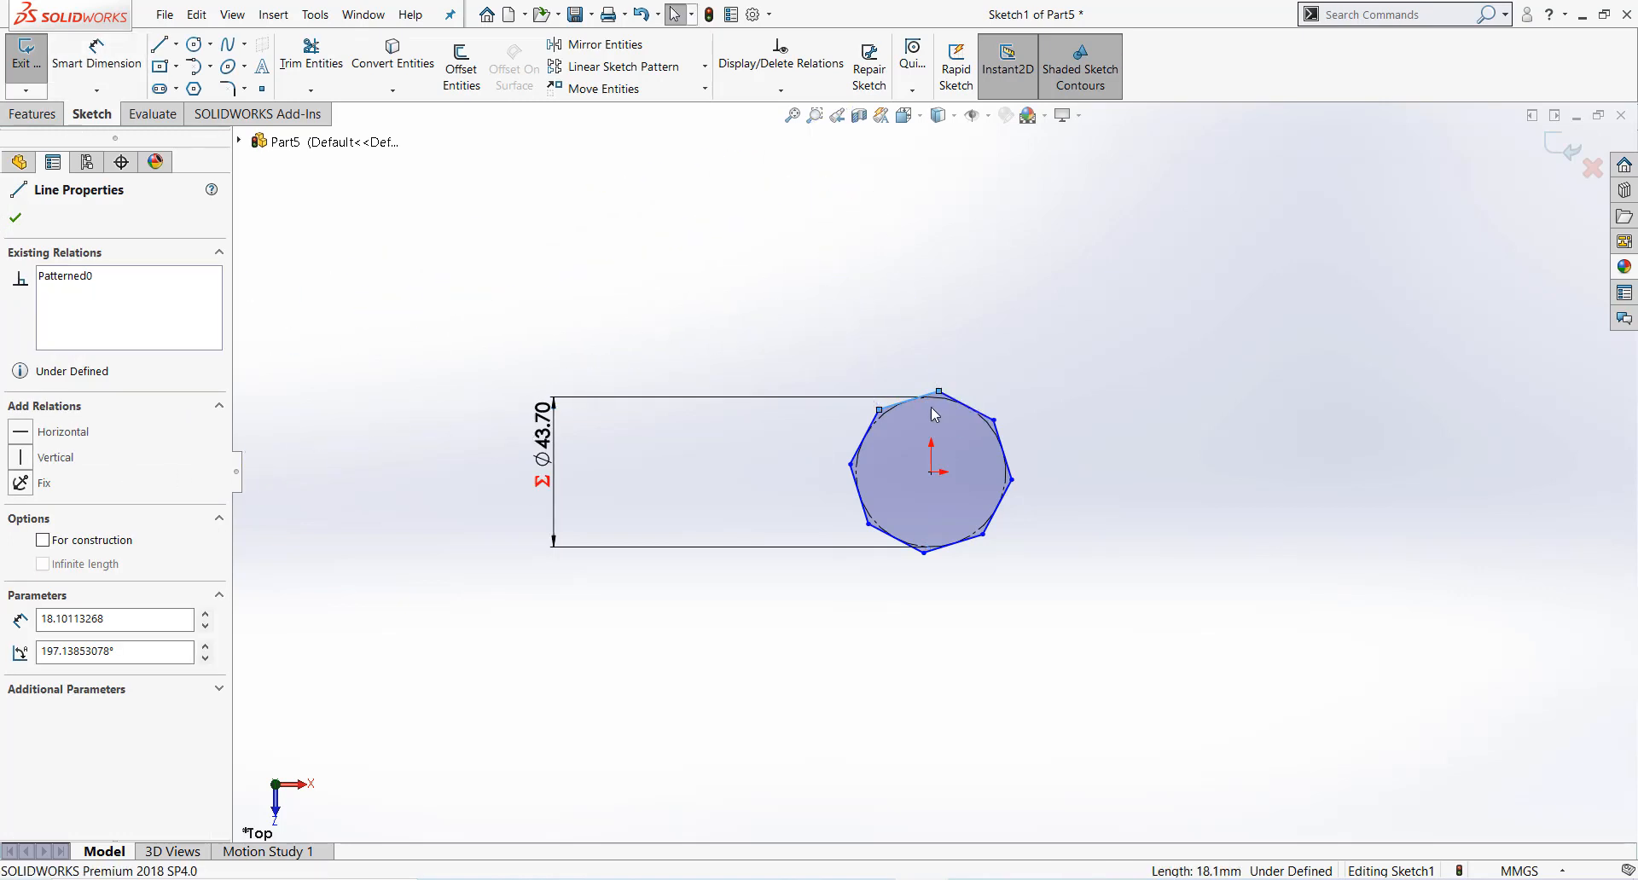
pyautogui.click(28, 443)
pyautogui.click(15, 217)
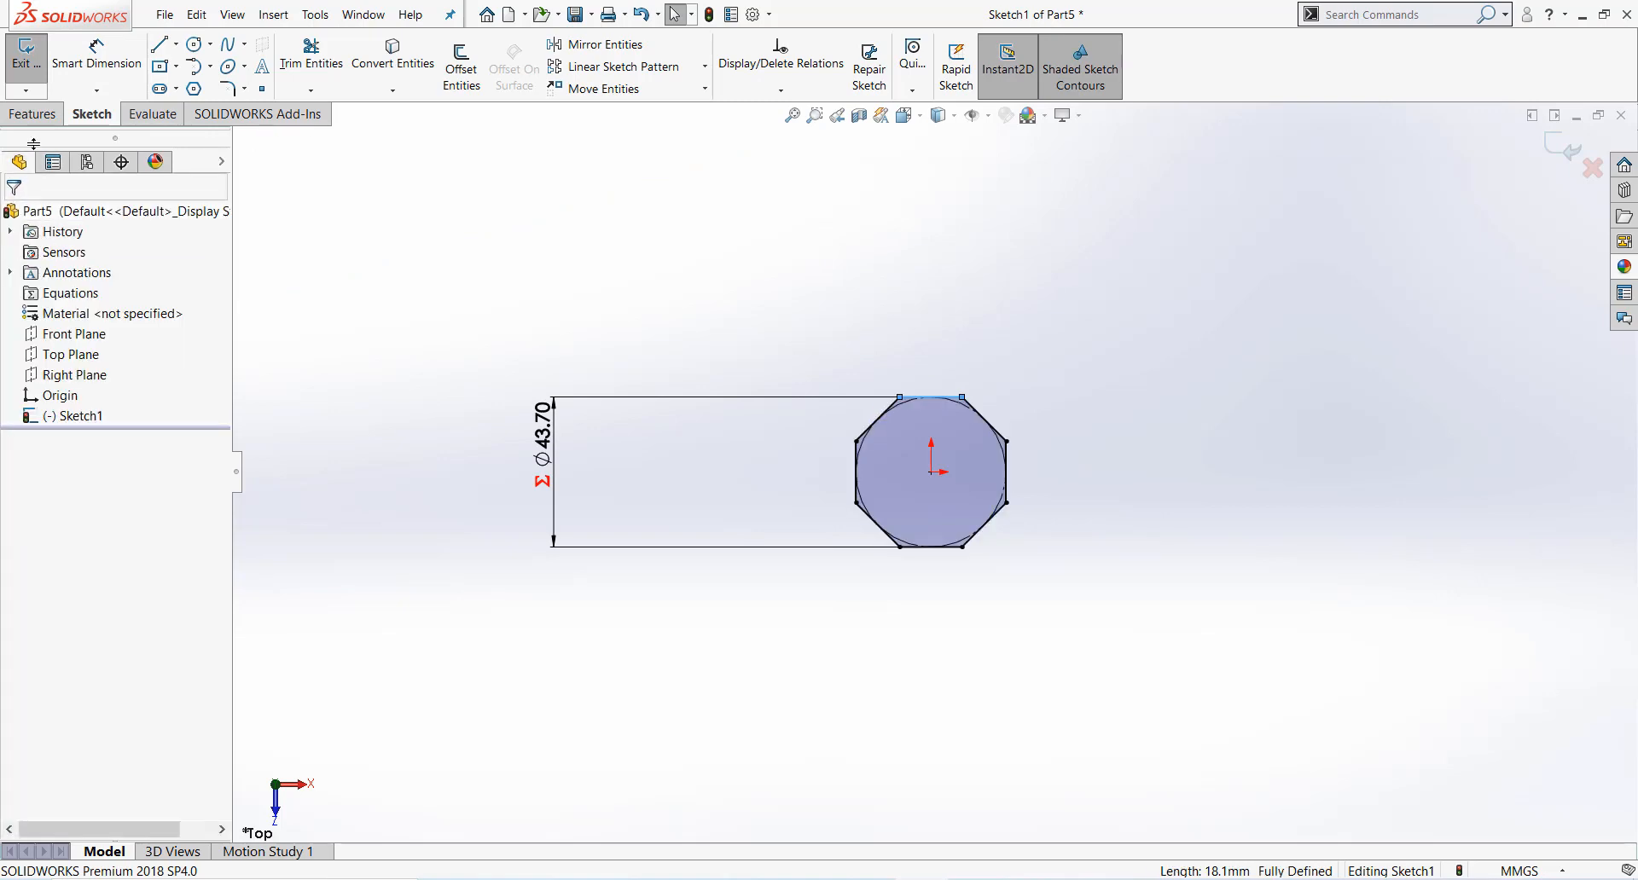
# Step: Extrude the octagon sketch as a blind boss 45 mm deep
pyautogui.click(32, 114)
pyautogui.click(34, 68)
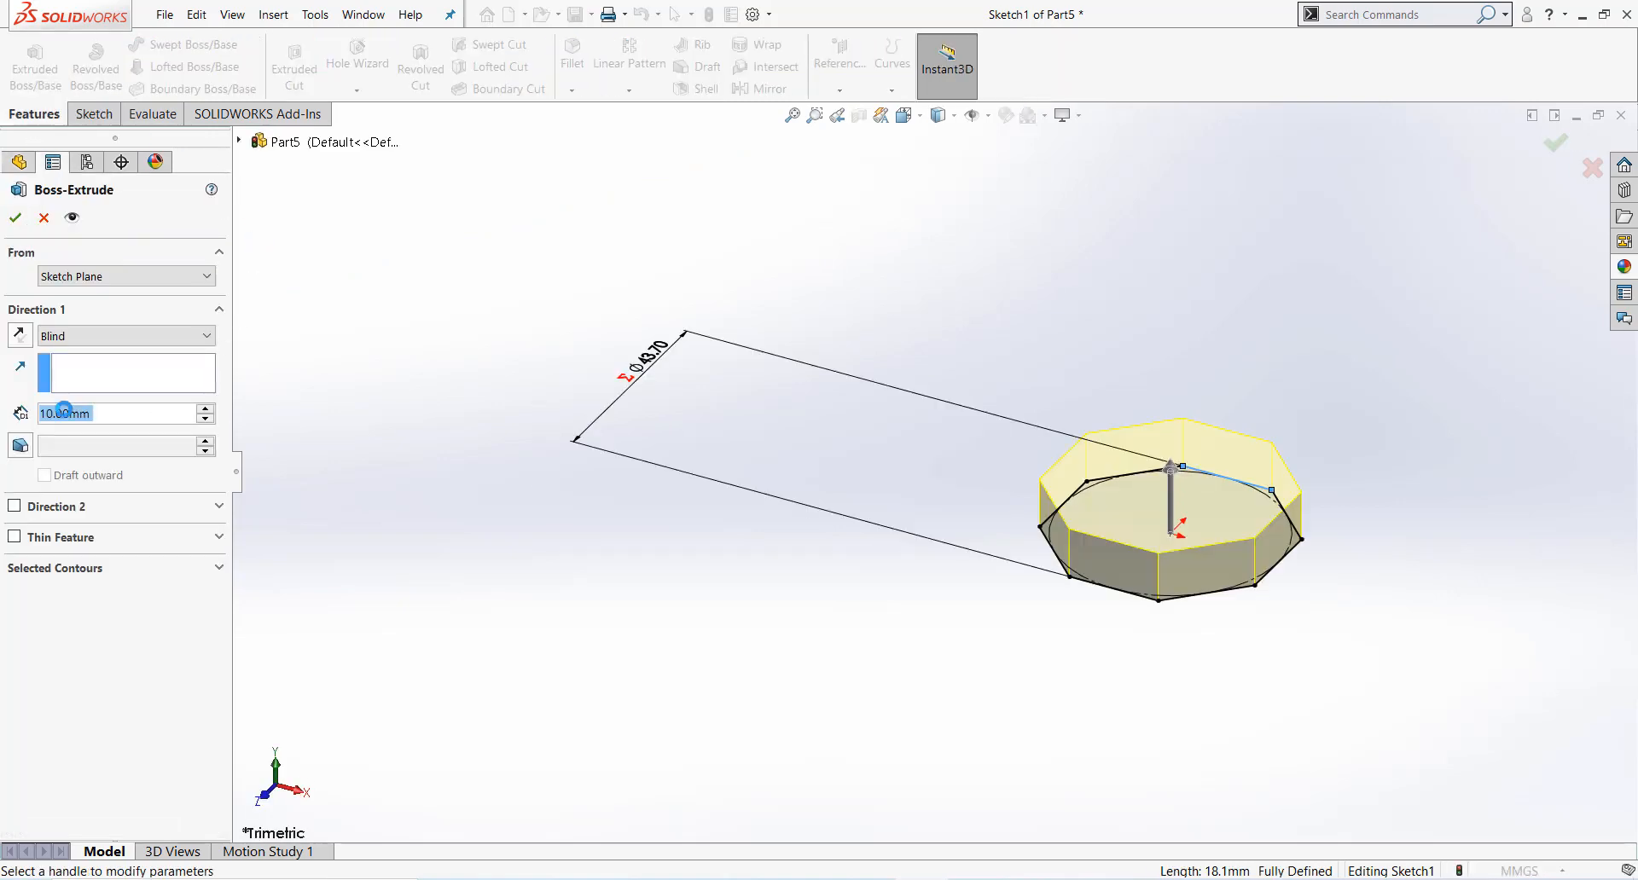
pyautogui.write('45')
pyautogui.press('Return')
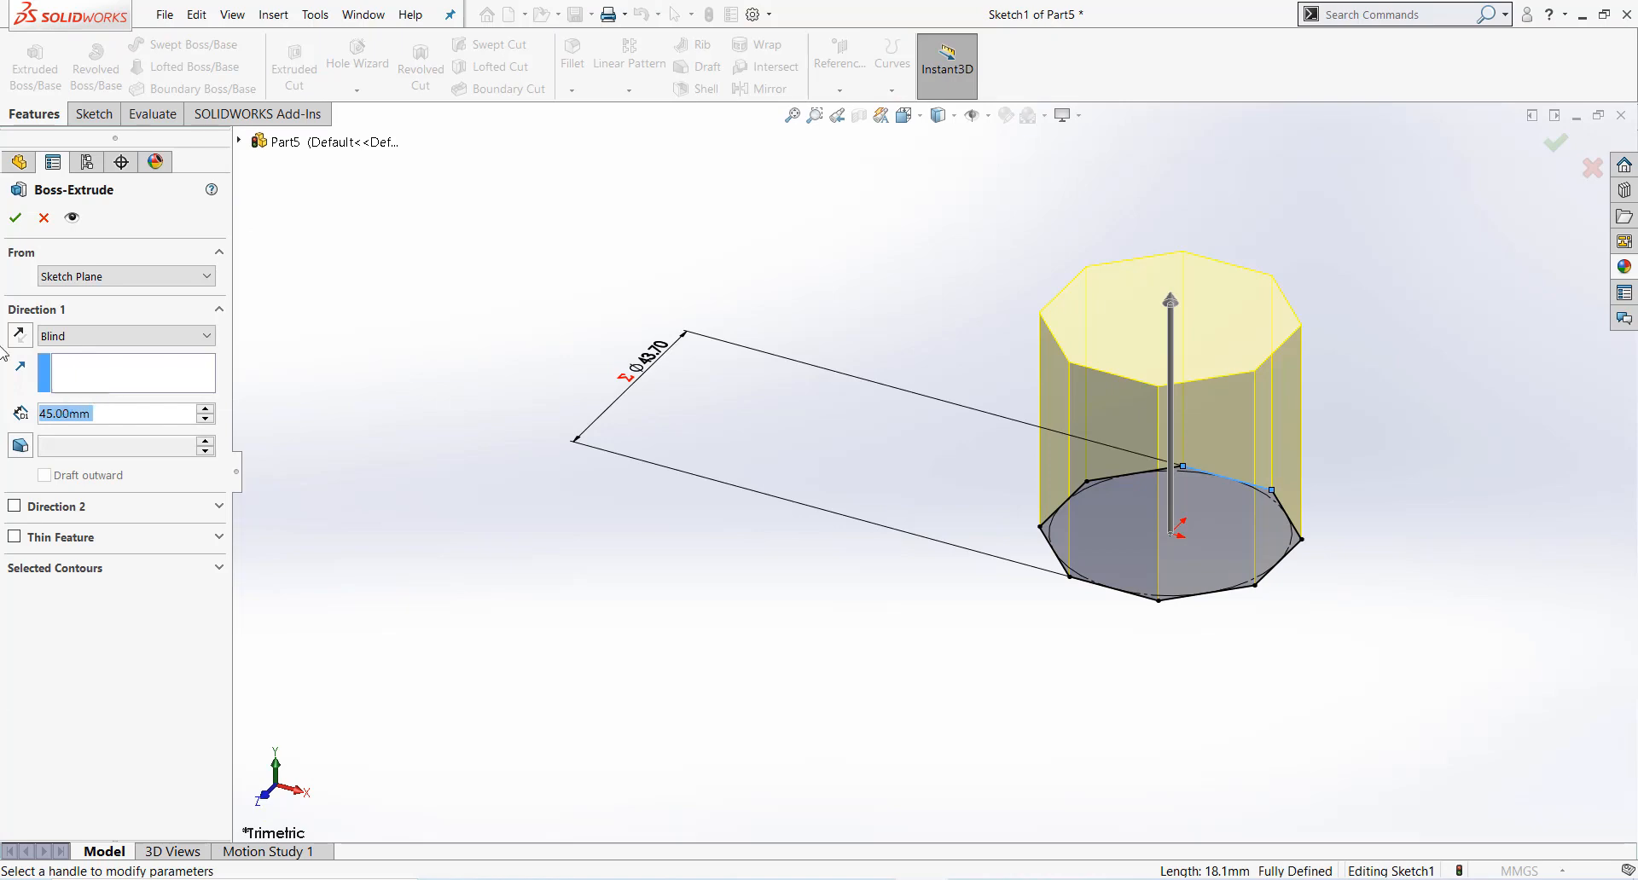
pyautogui.click(15, 217)
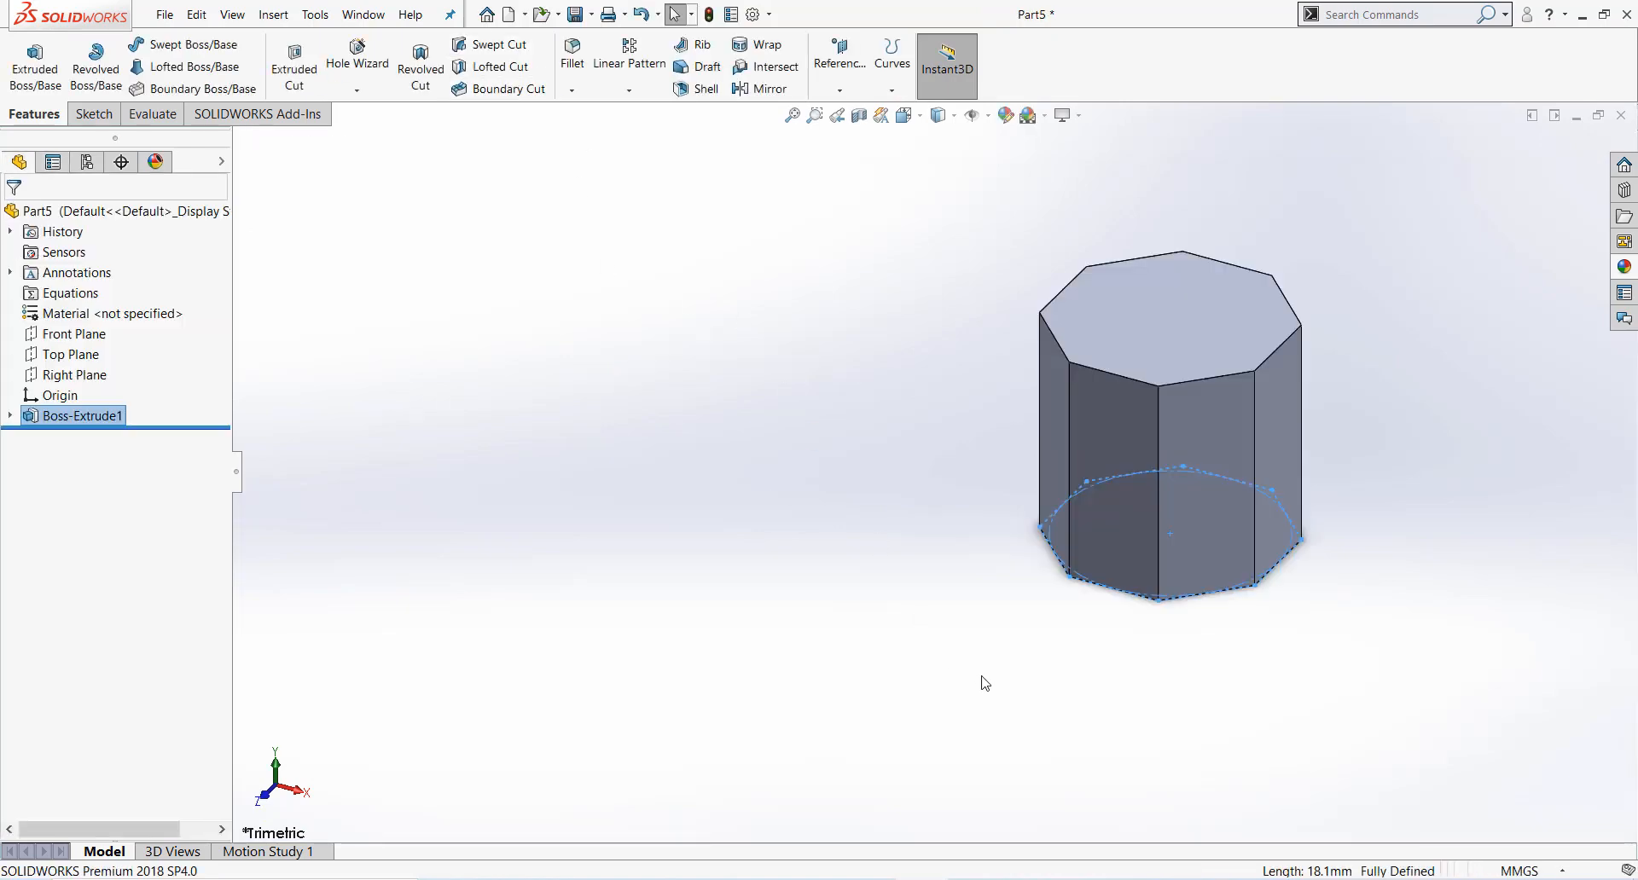
# Step: Switch to the reference drawing 2.jpg in Photos, examine the mug's wall, bottom and handle dimensions, and return to SOLIDWORKS
pyautogui.hotkey('alt', 'Tab')
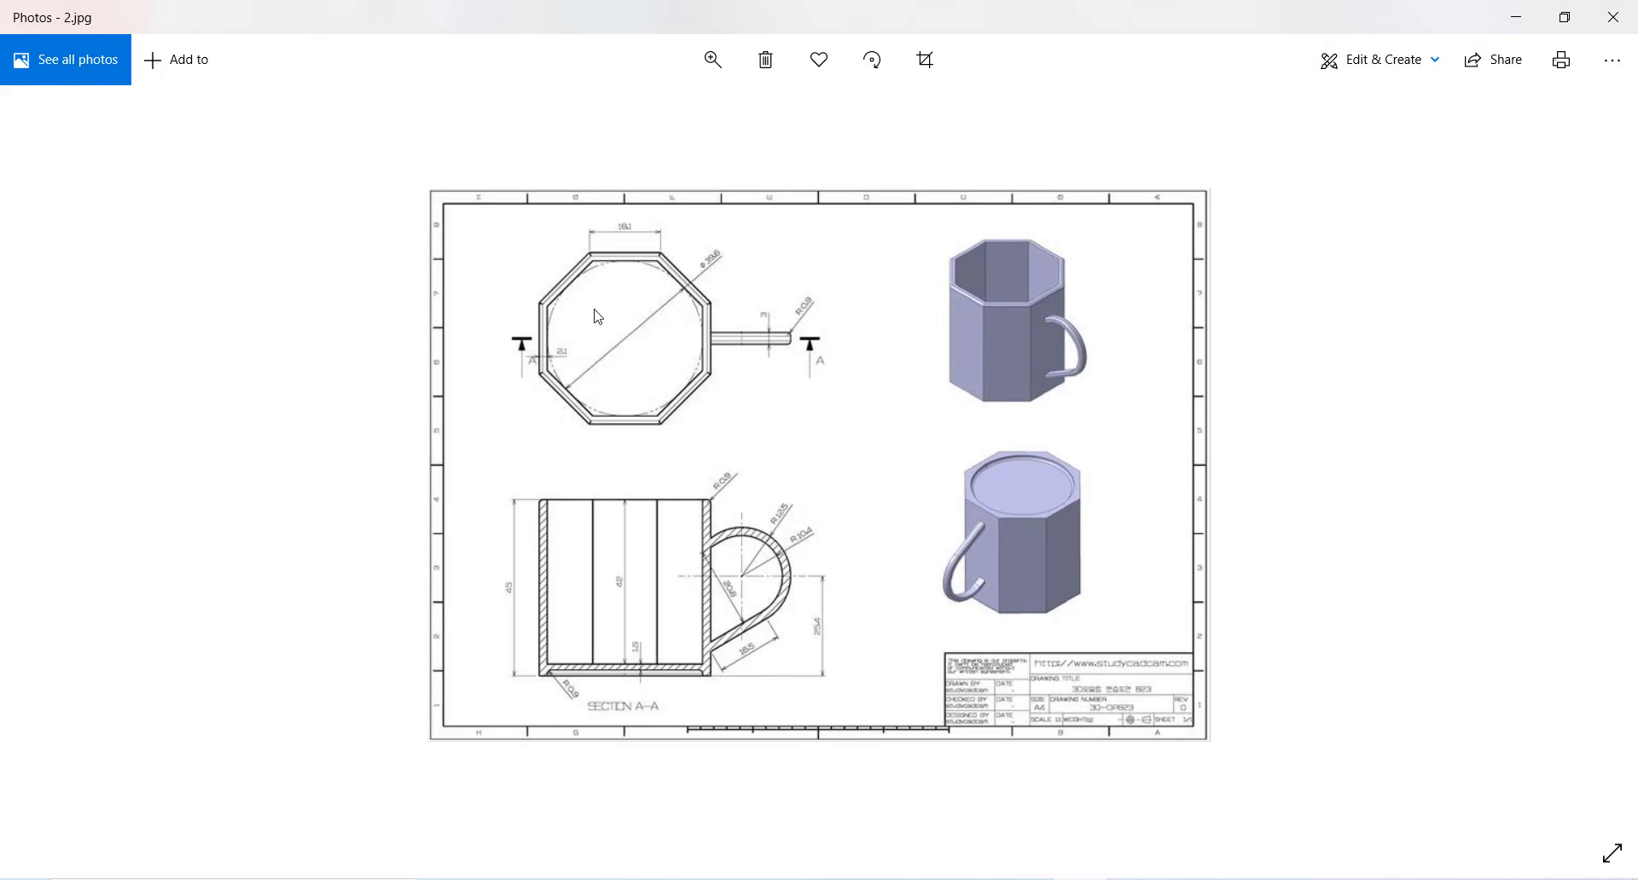
pyautogui.scroll(3, 574, 361)
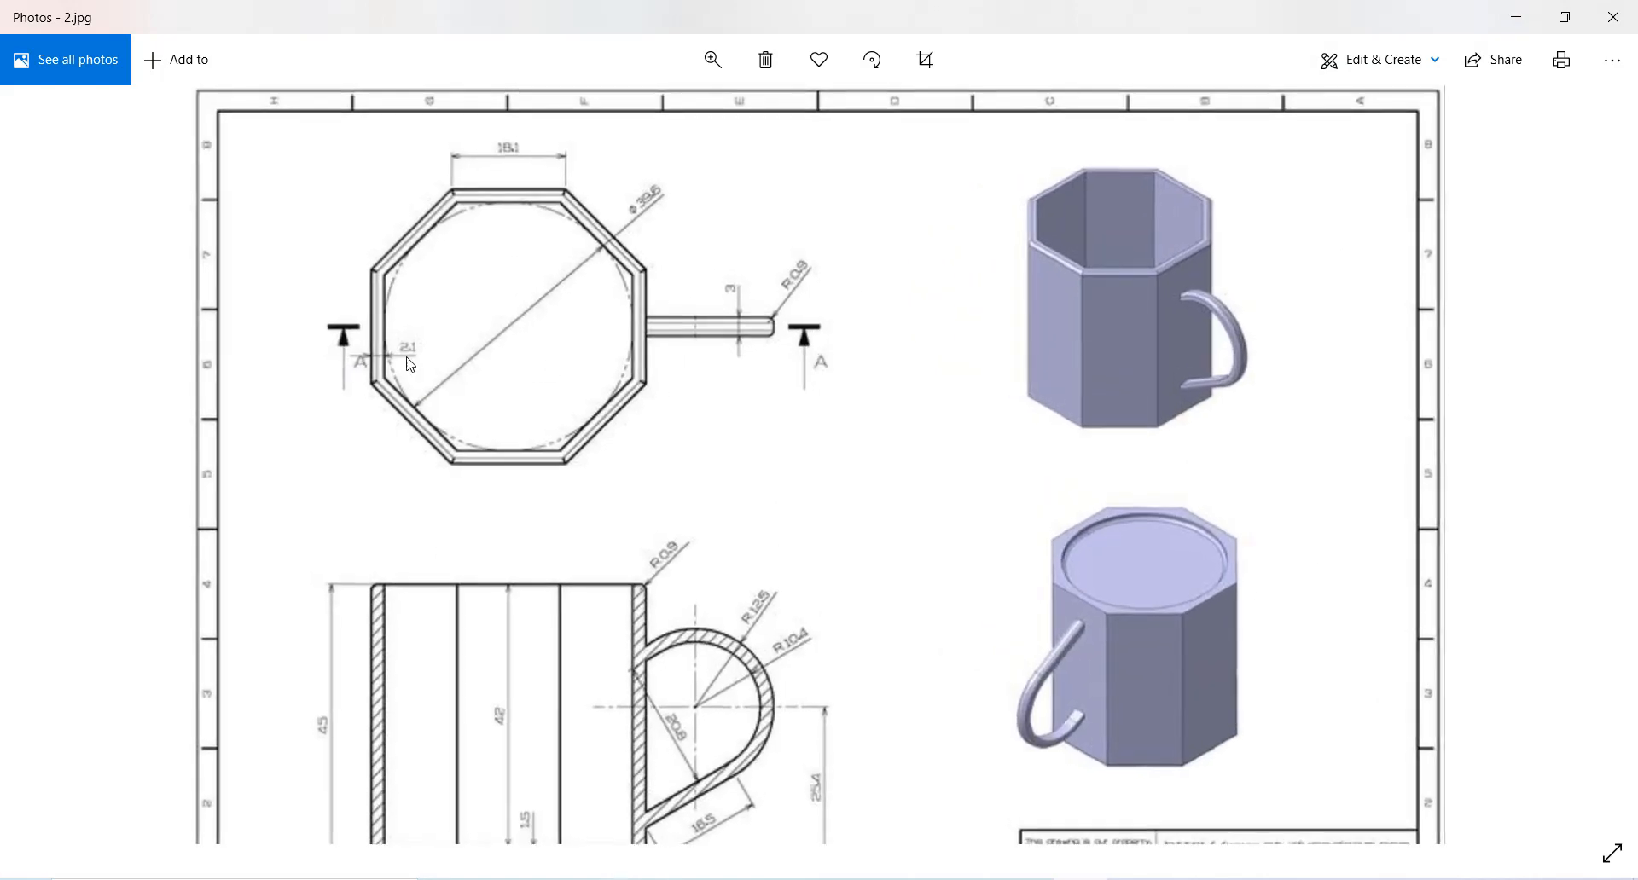
pyautogui.scroll(-2, 562, 604)
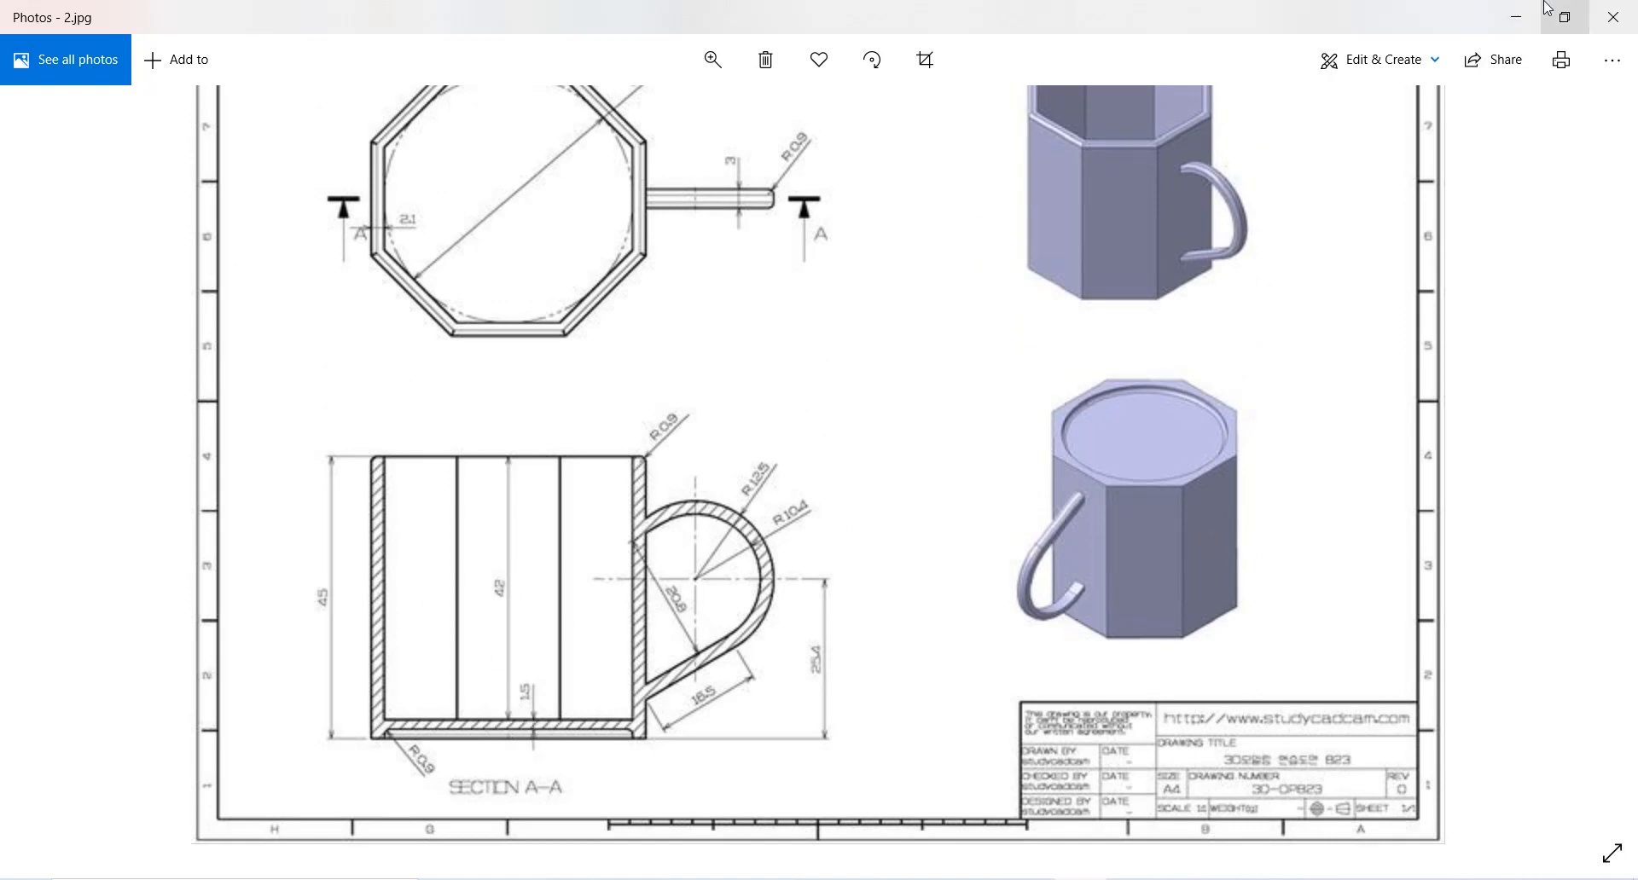
pyautogui.click(1564, 17)
pyautogui.click(1364, 182)
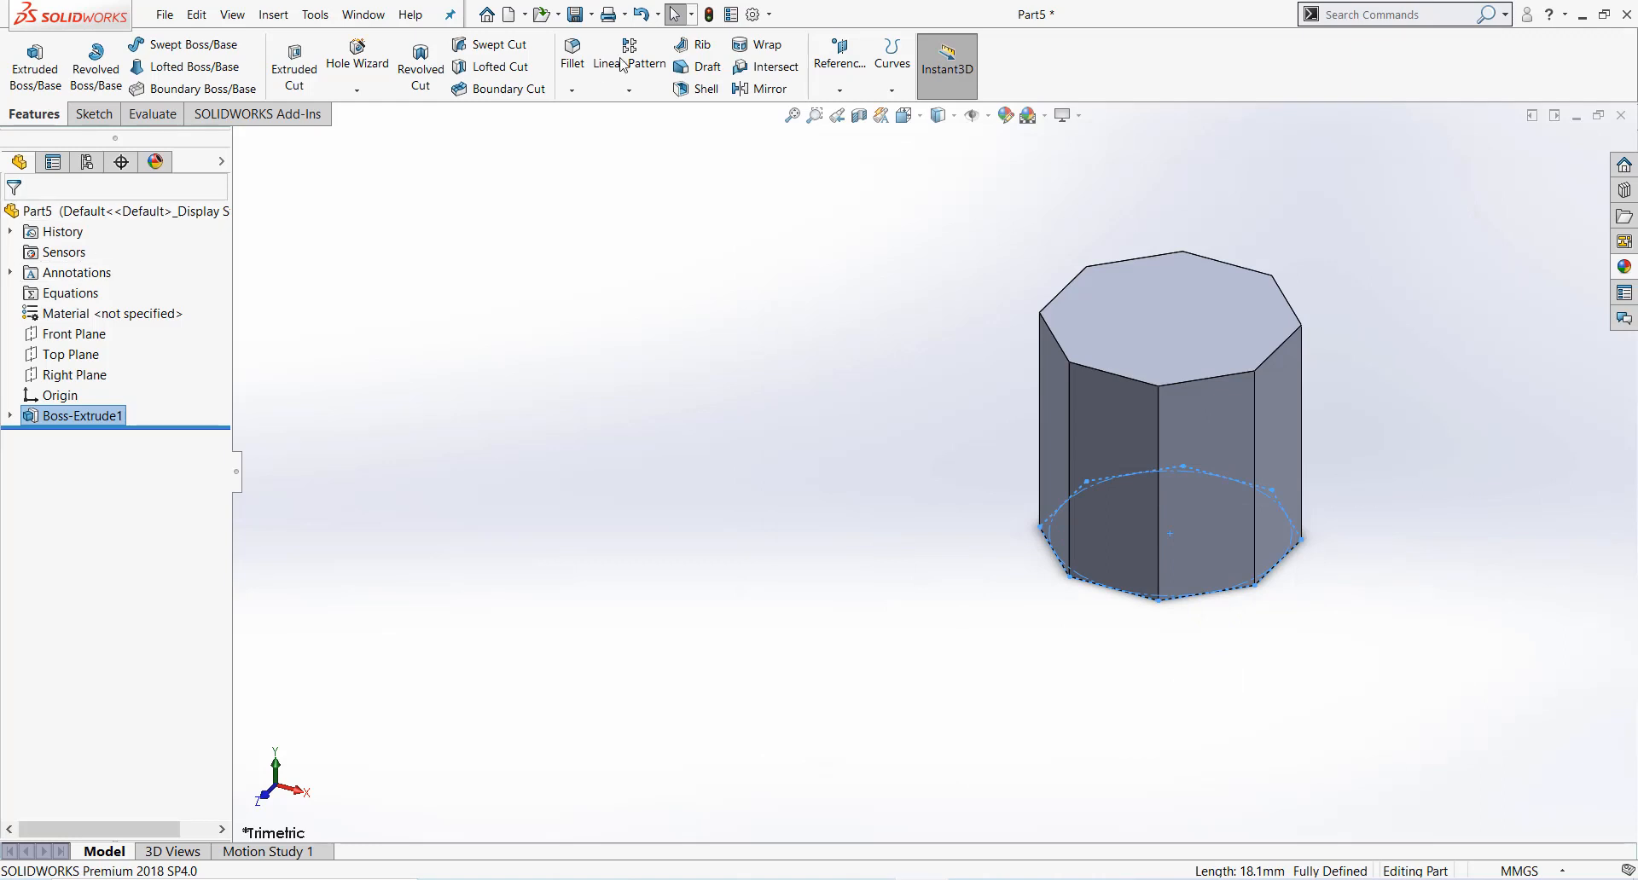
# Step: Start a Shell that removes the octagonal body's top face, with a wall thickness of 2.1 mm
pyautogui.click(696, 89)
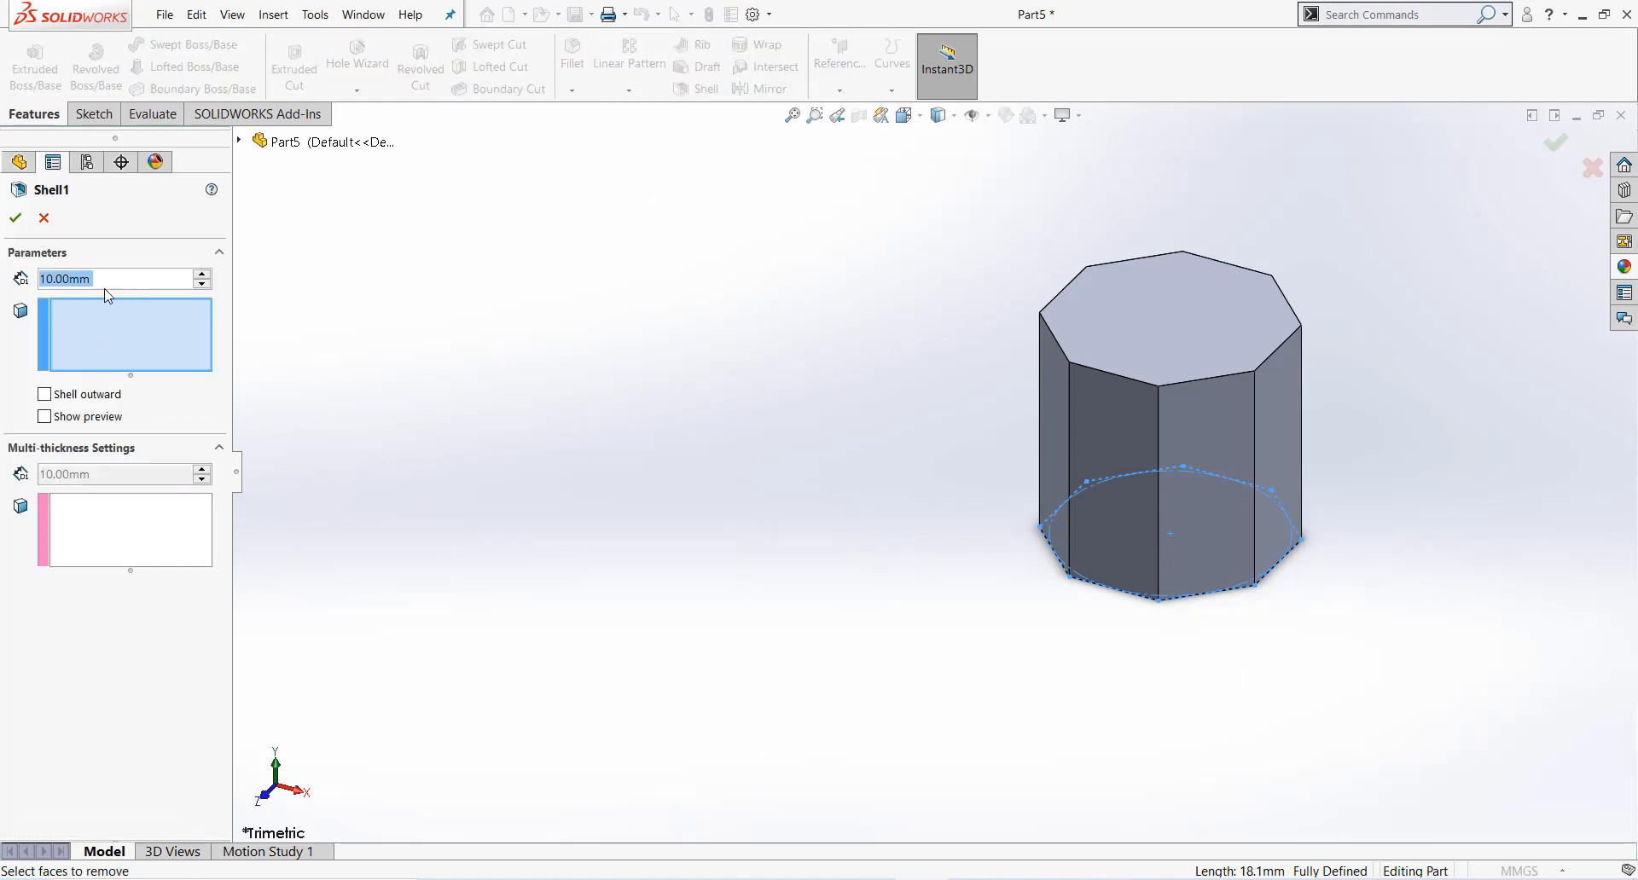
pyautogui.click(1225, 309)
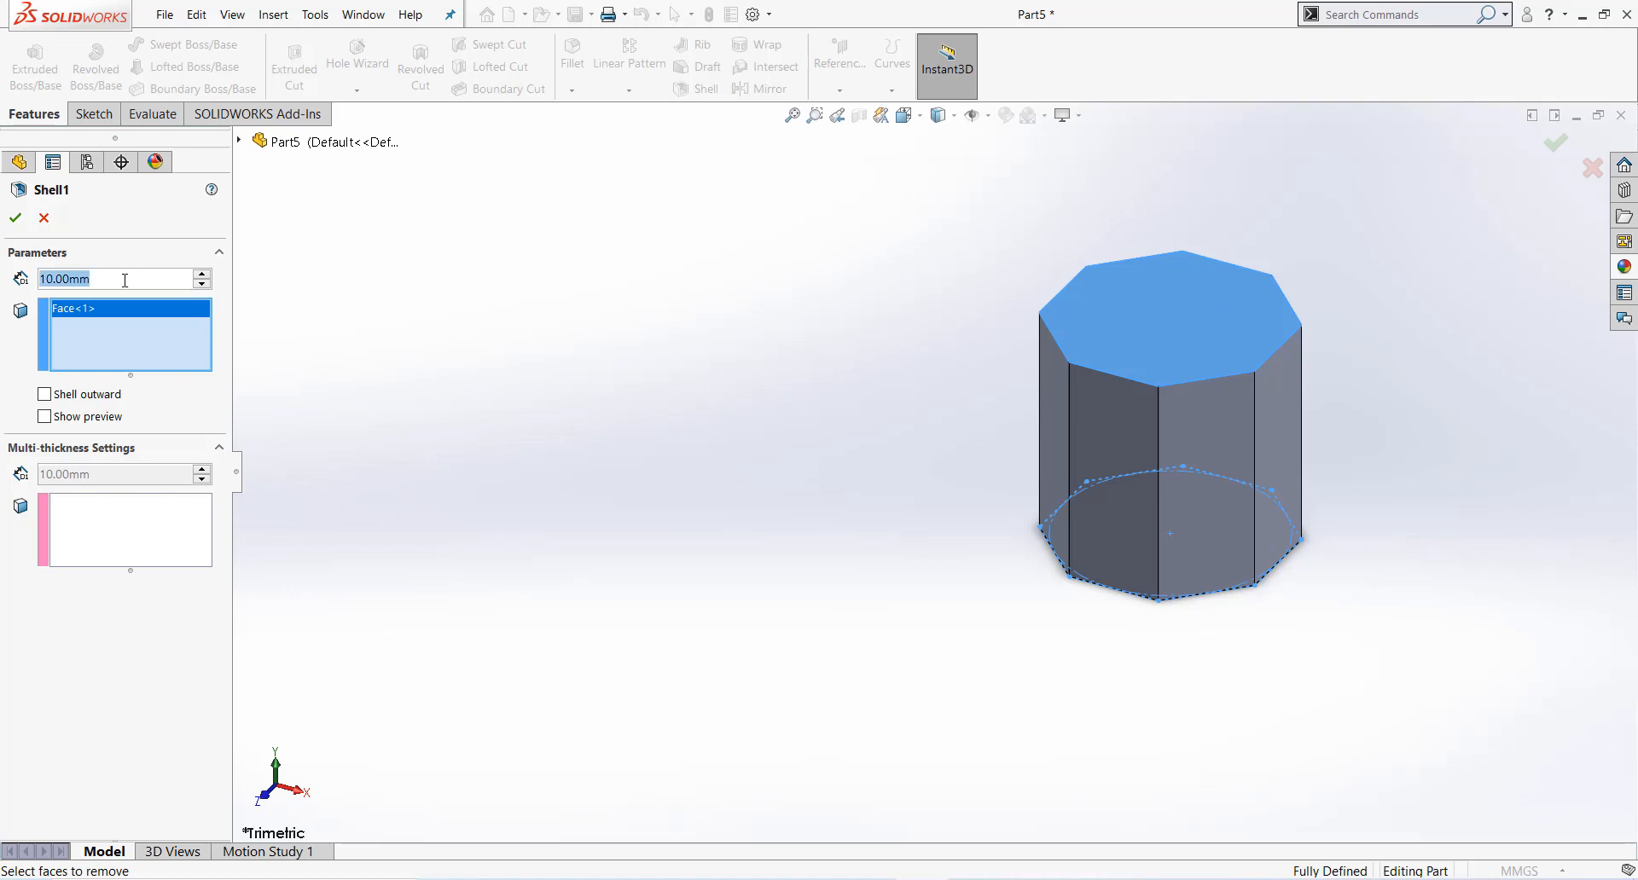
pyautogui.write('2.')
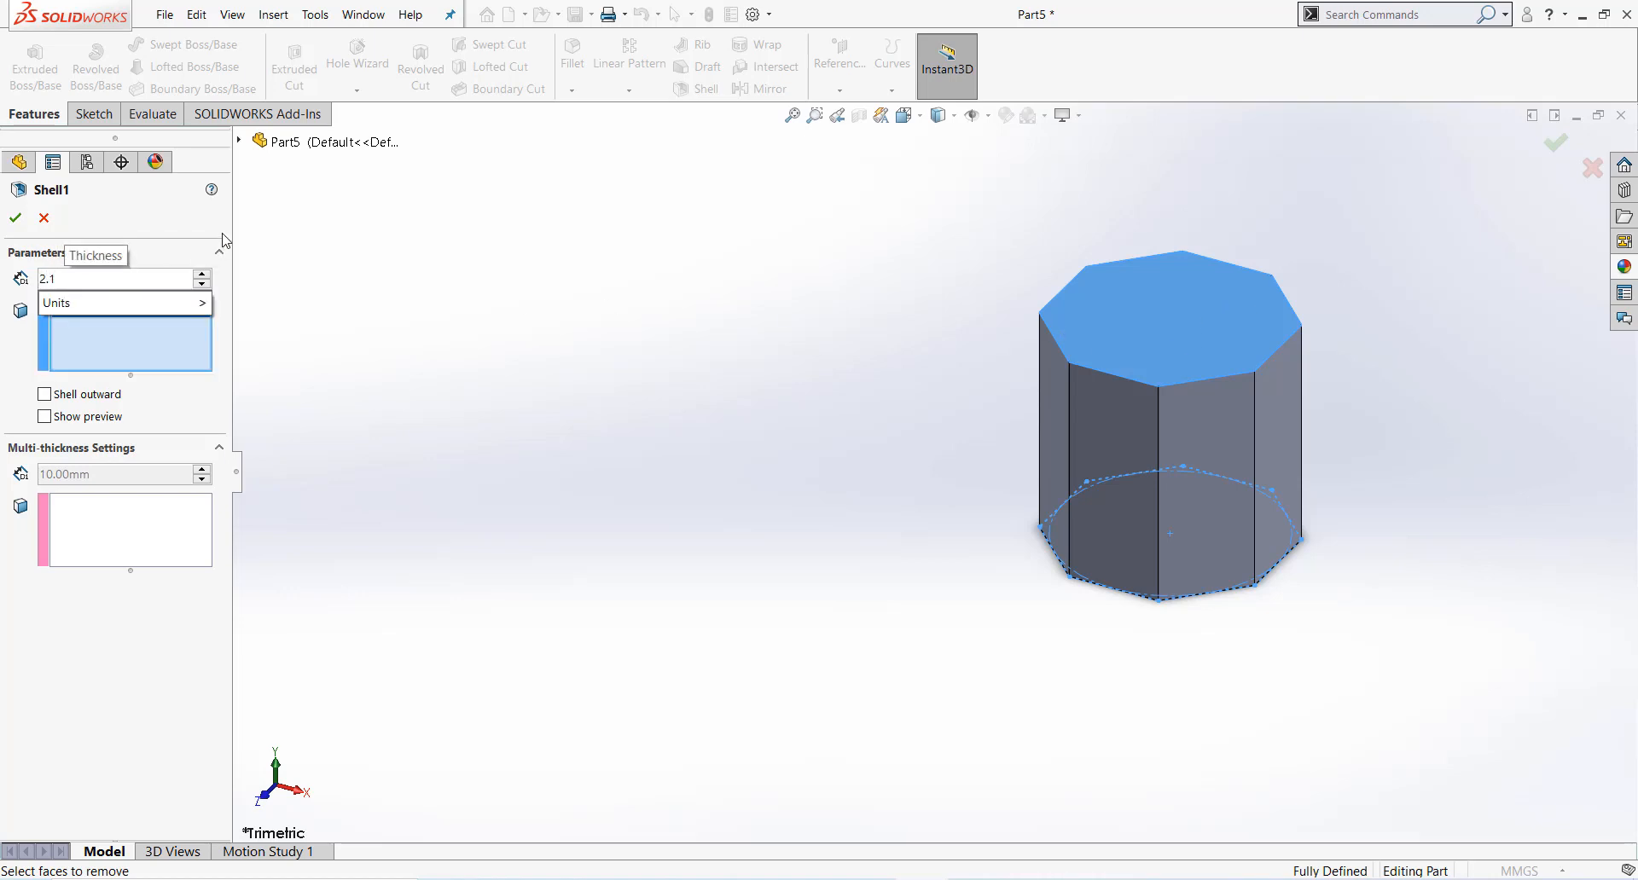
pyautogui.write('1')
pyautogui.press('Tab')
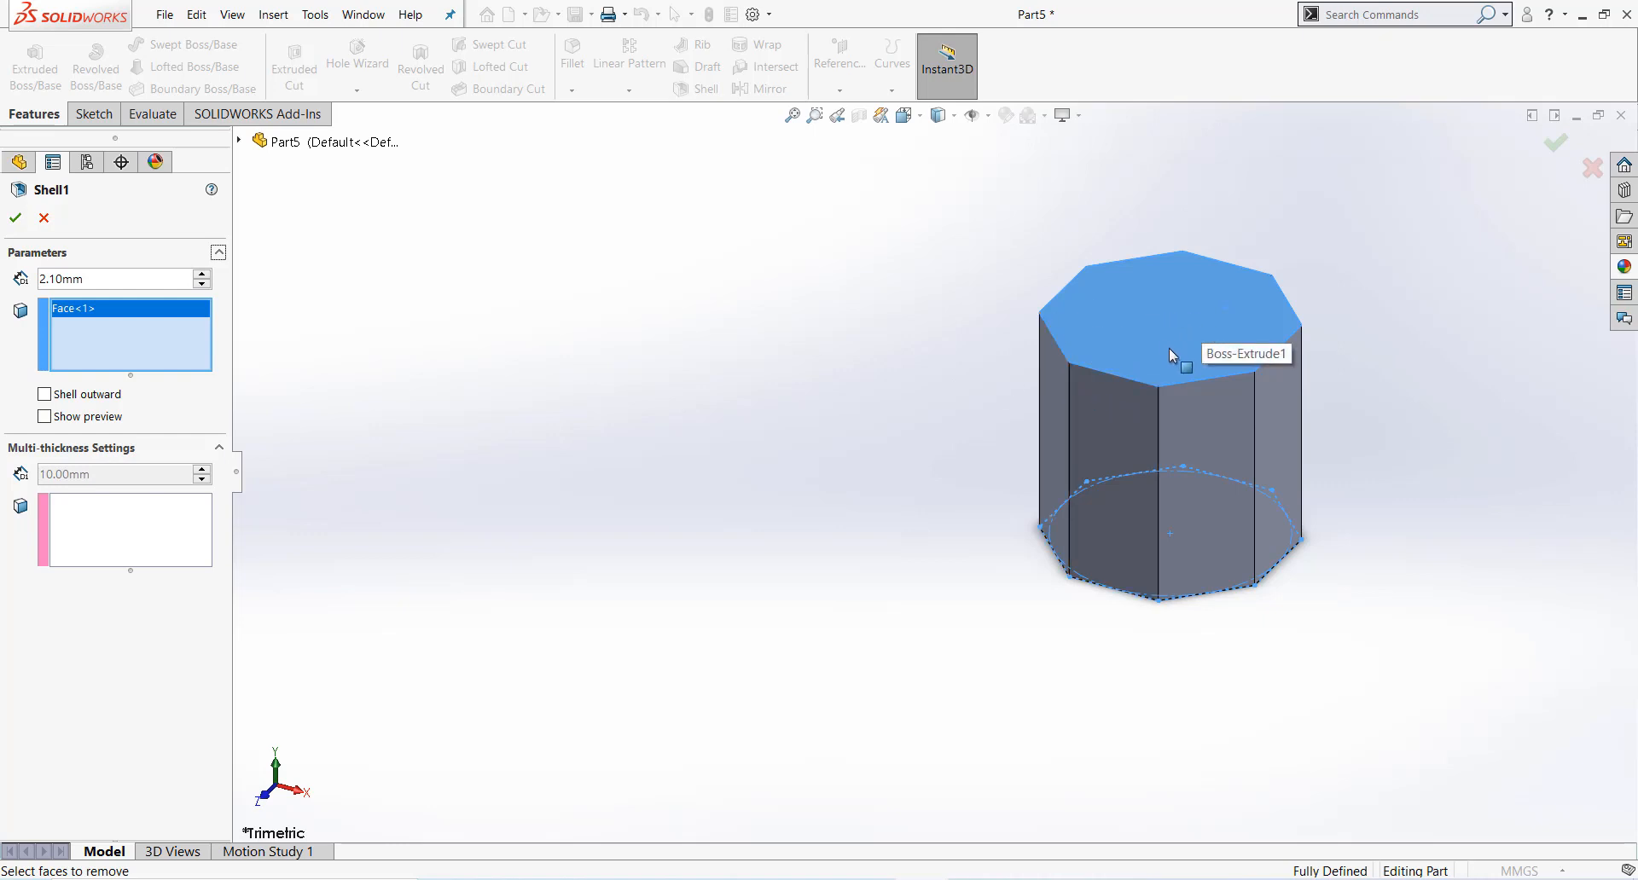
# Step: Give the body's bottom face a separate shell thickness of 3 mm and apply the shell
pyautogui.moveTo(1144, 464); pyautogui.dragTo(1266, 358, button='middle')
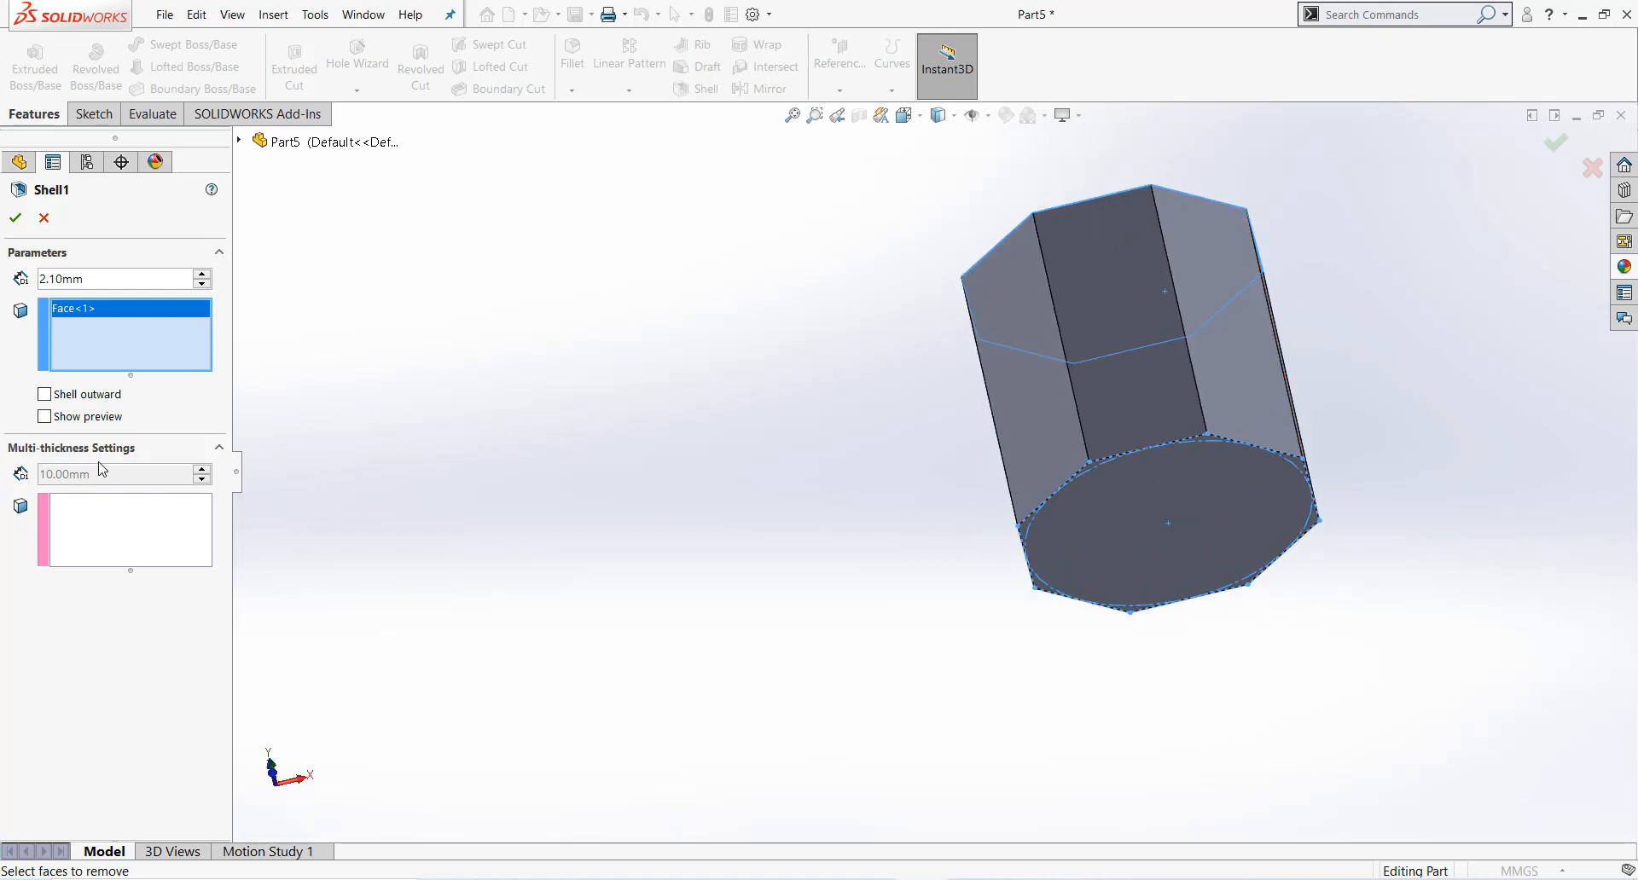
pyautogui.click(130, 513)
pyautogui.click(1148, 502)
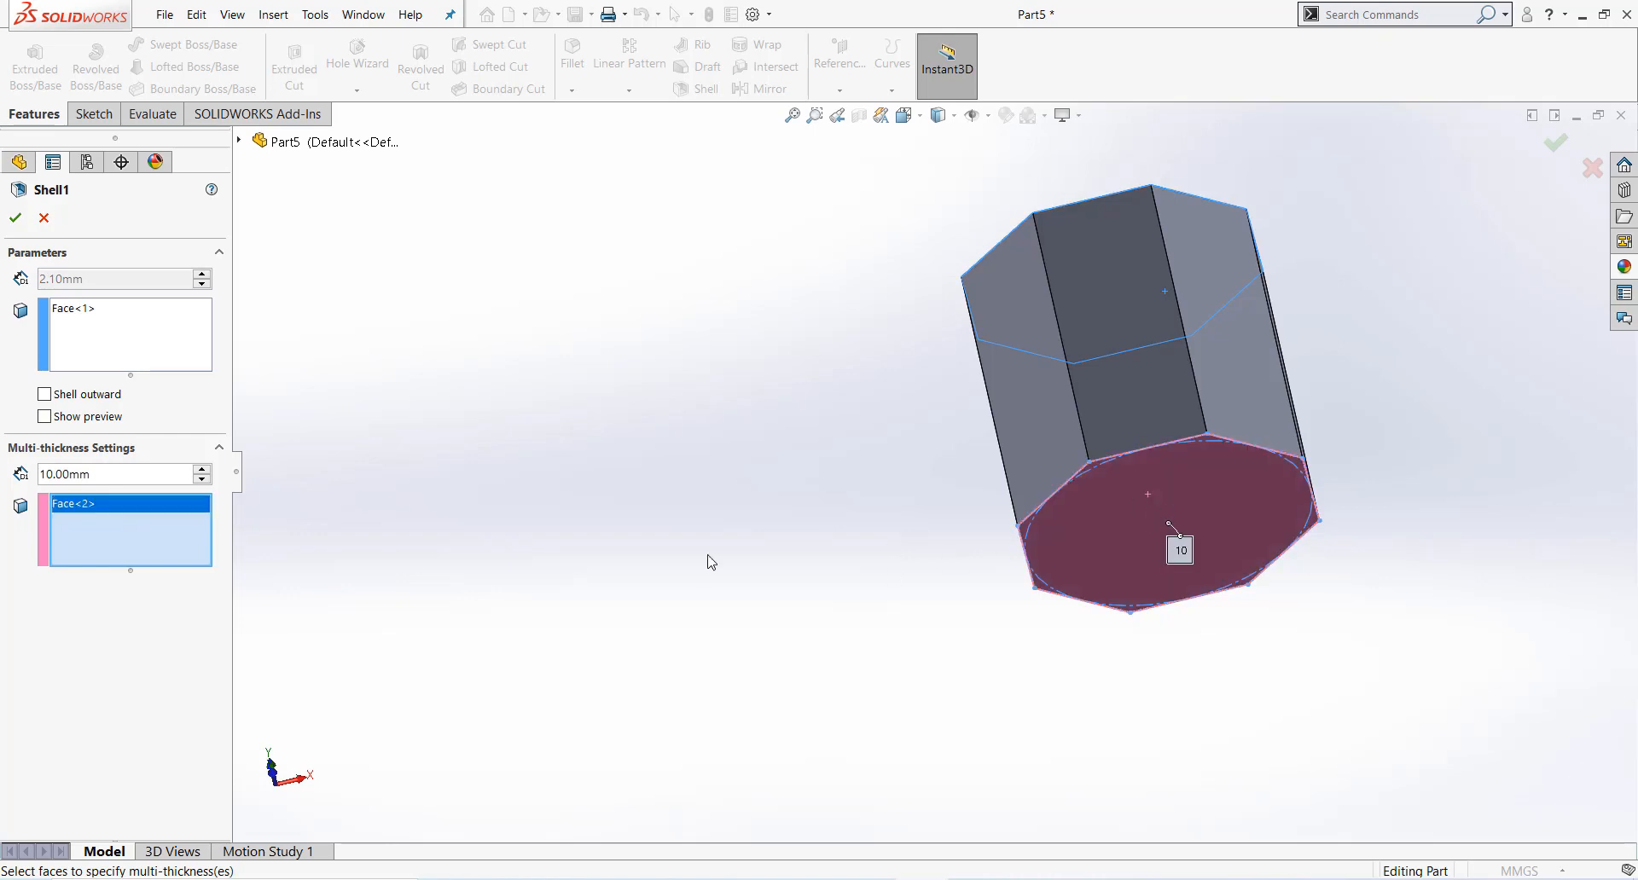
pyautogui.click(39, 474)
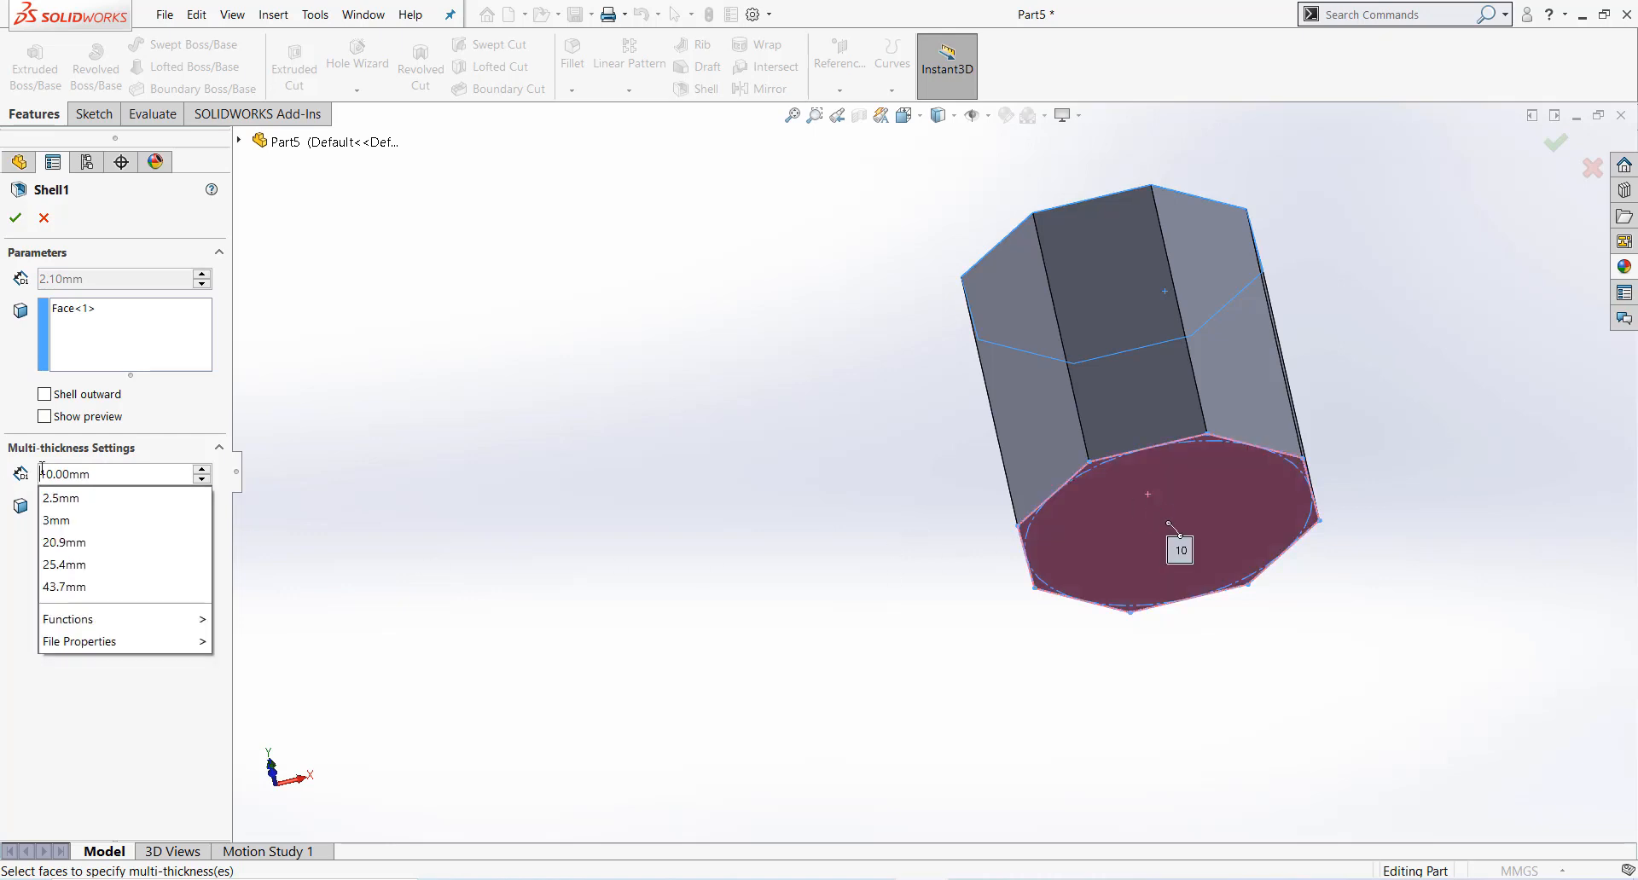
pyautogui.click(108, 472)
pyautogui.write('3')
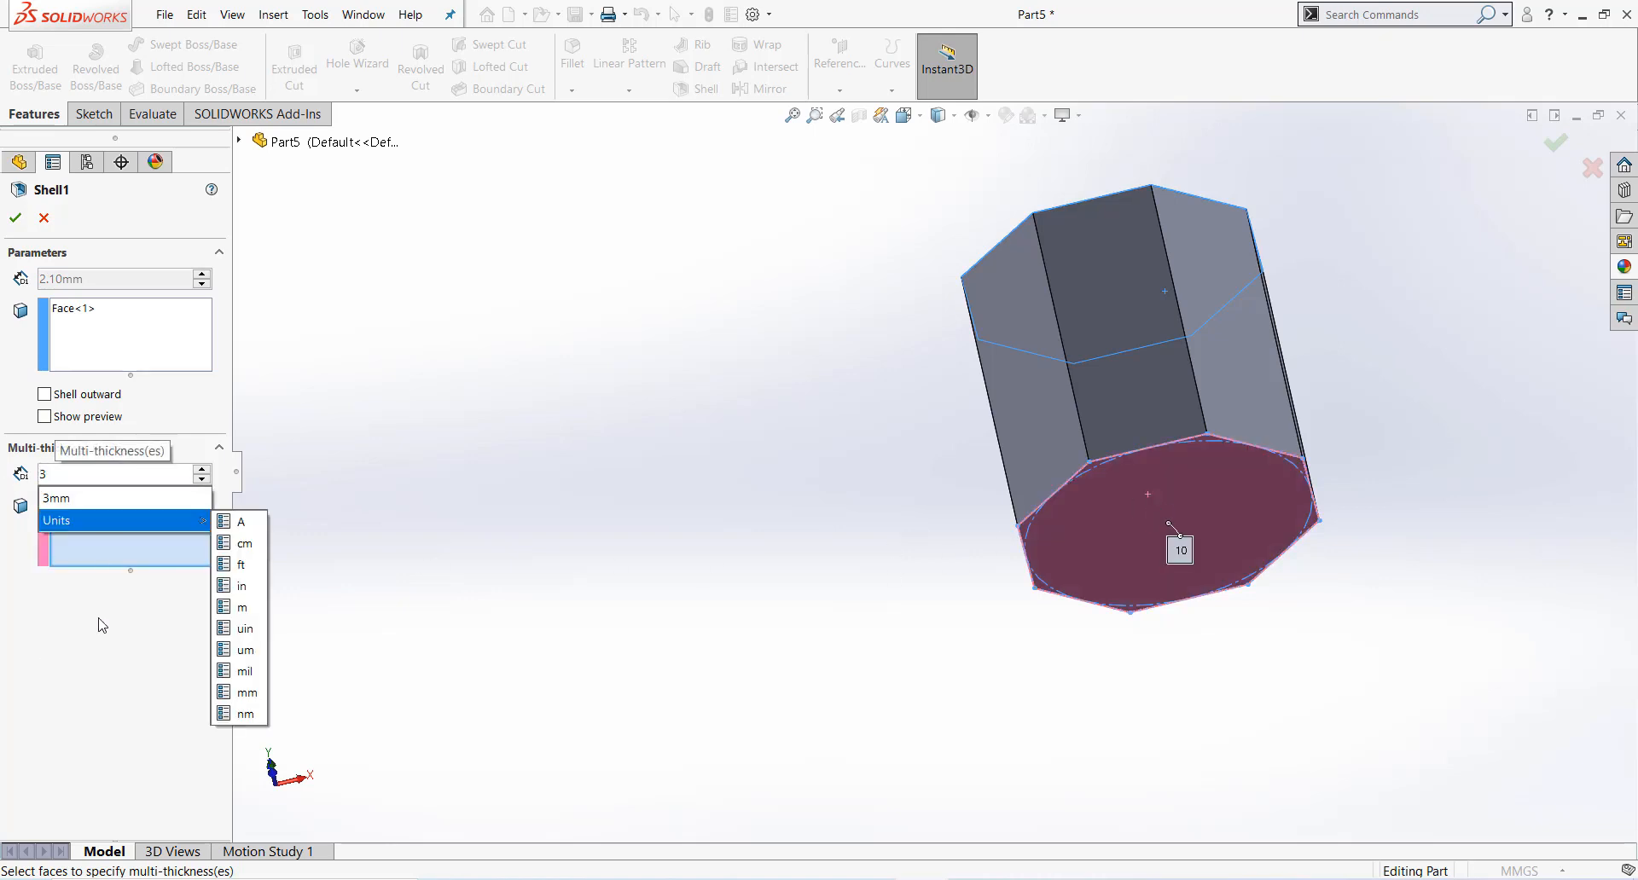
pyautogui.click(15, 217)
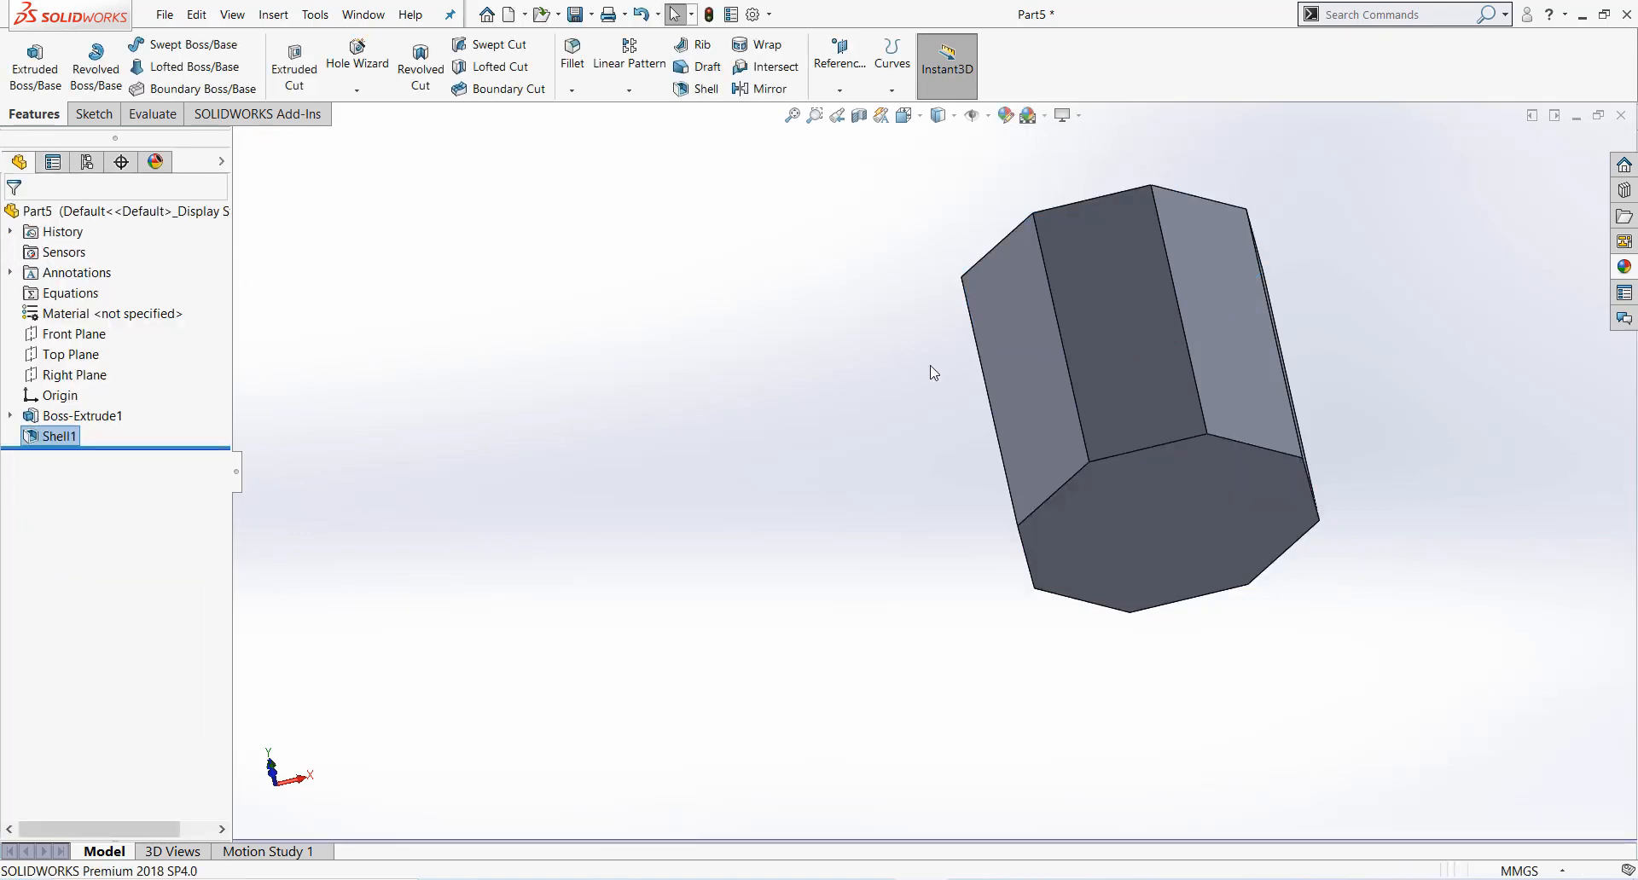
# Step: Examine the rim, walls and interior of the shelled octagonal cup from above
pyautogui.scroll(-3, 1118, 369)
pyautogui.moveTo(1196, 595); pyautogui.dragTo(1303, 239, button='middle')
pyautogui.scroll(5, 1304, 239)
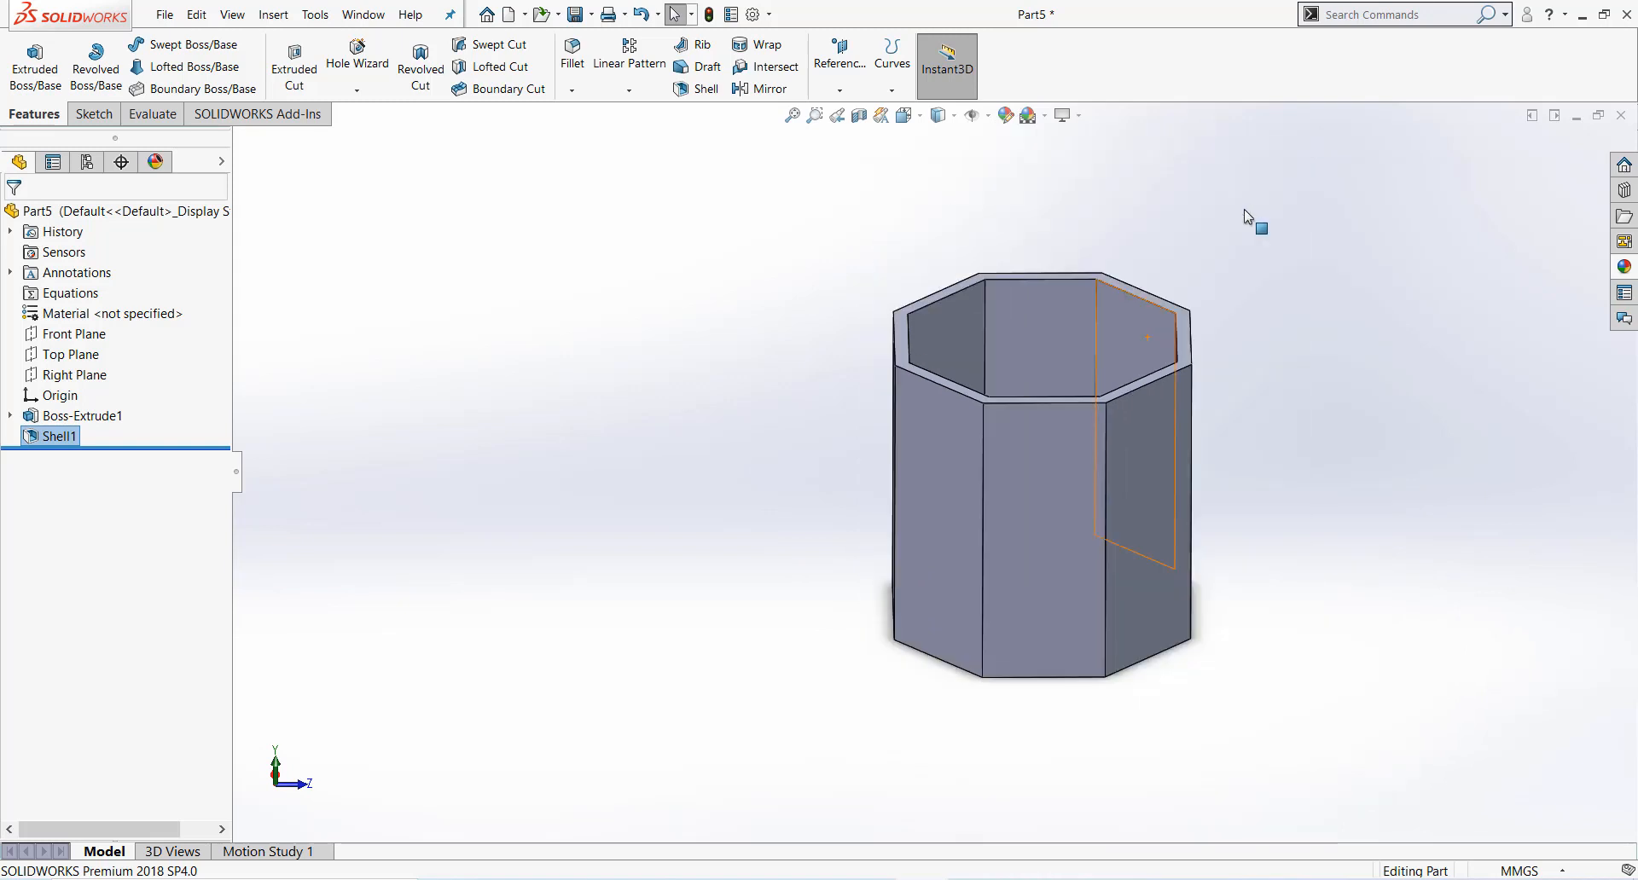
pyautogui.scroll(-3, 1062, 368)
pyautogui.moveTo(1062, 369); pyautogui.dragTo(1057, 260, button='middle')
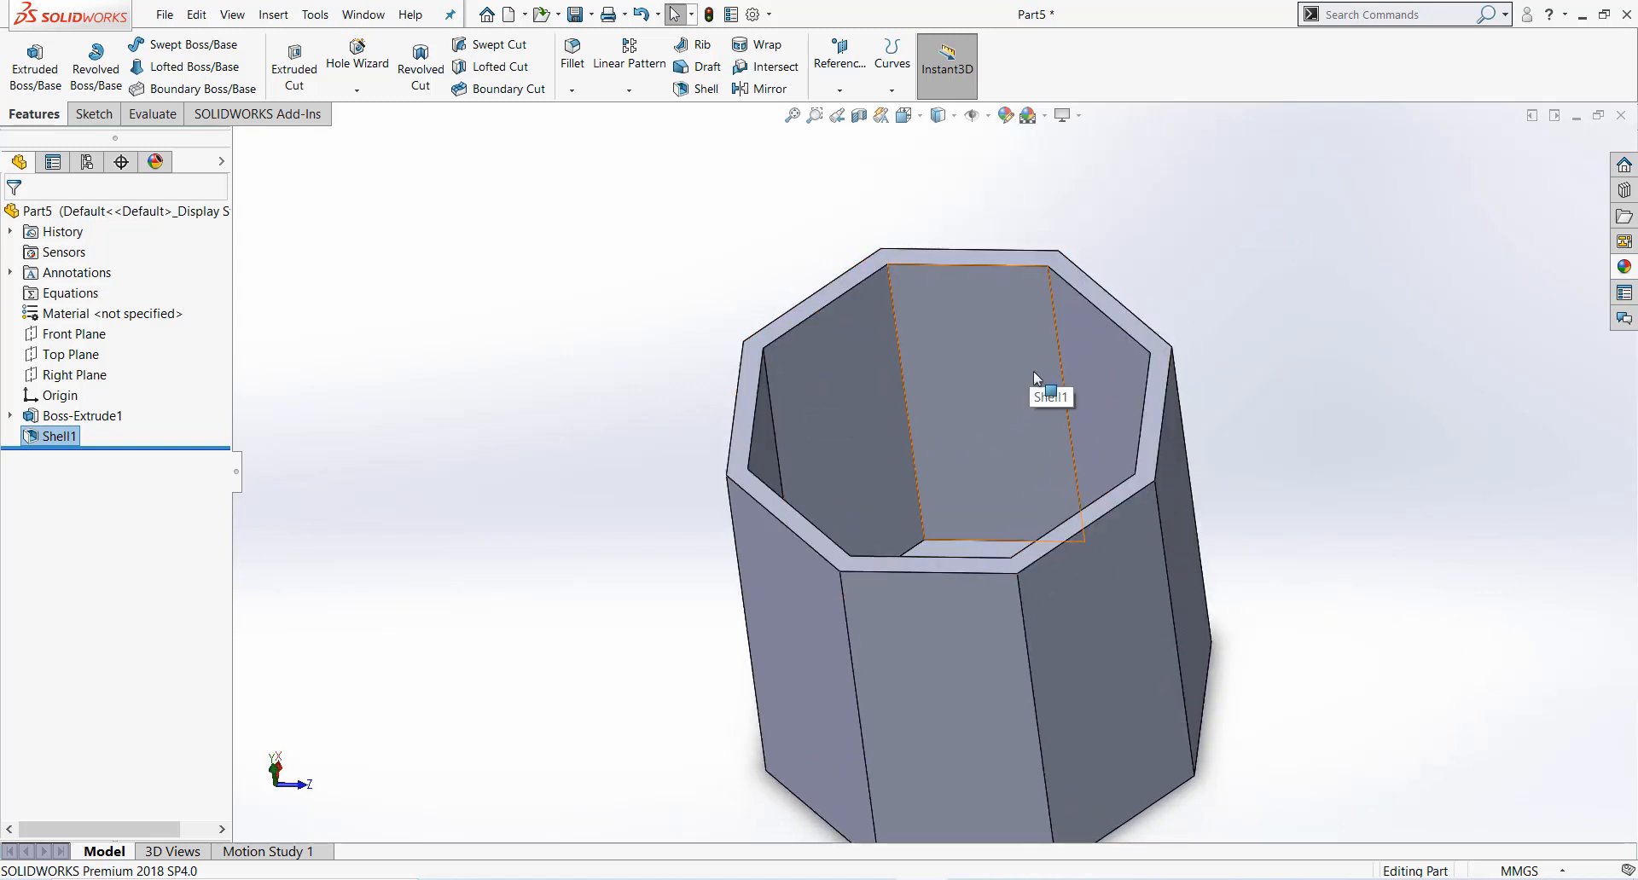
pyautogui.scroll(4, 981, 597)
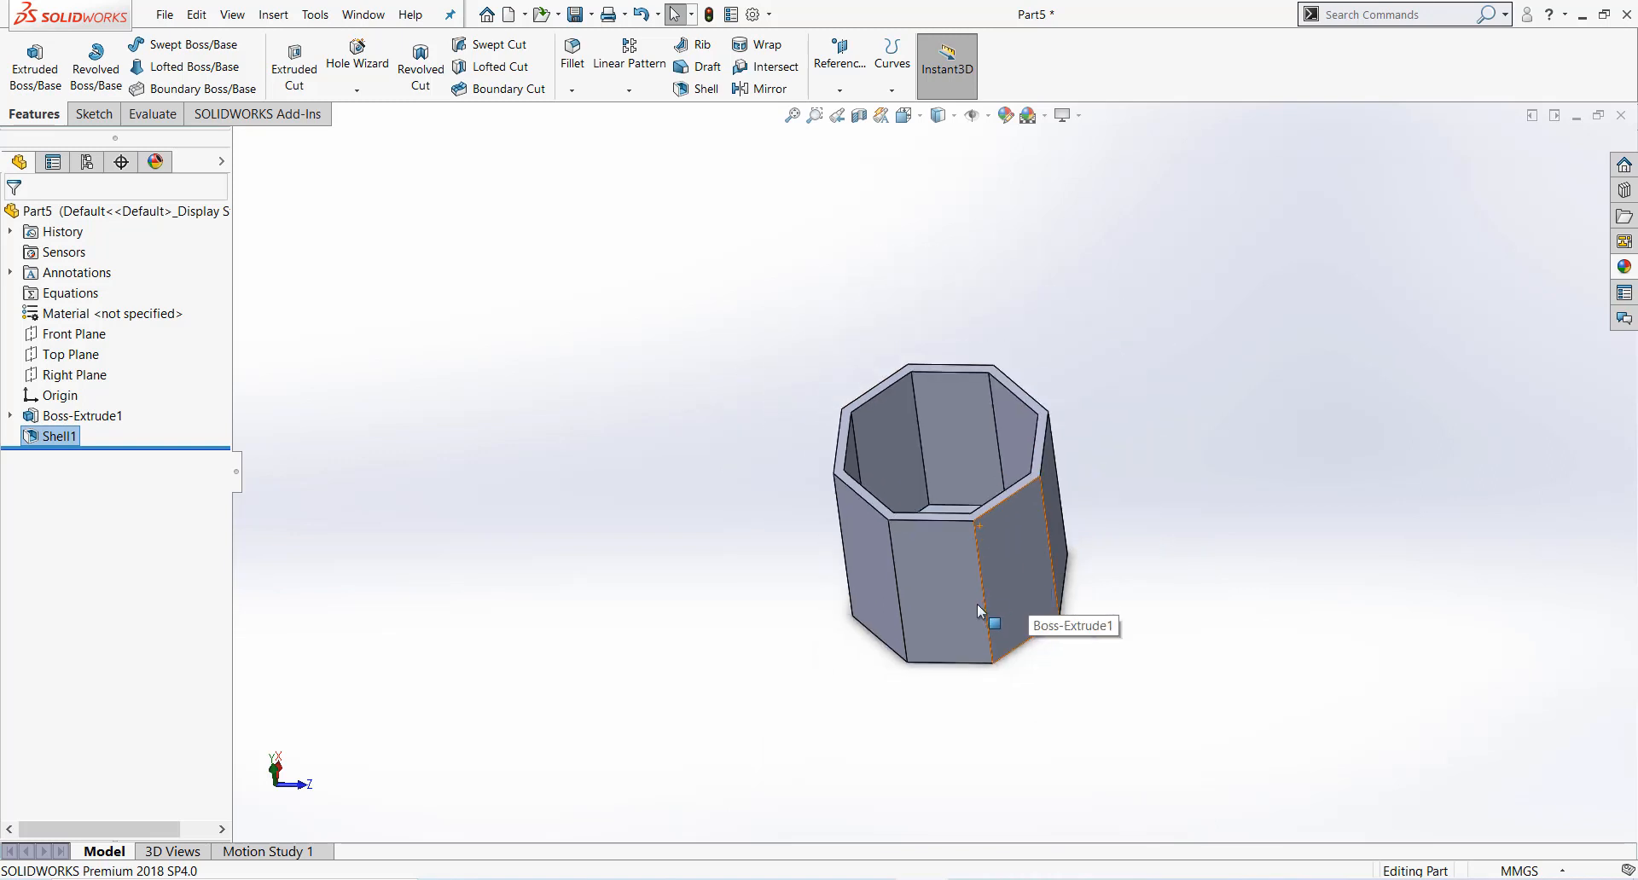
pyautogui.scroll(-3, 977, 524)
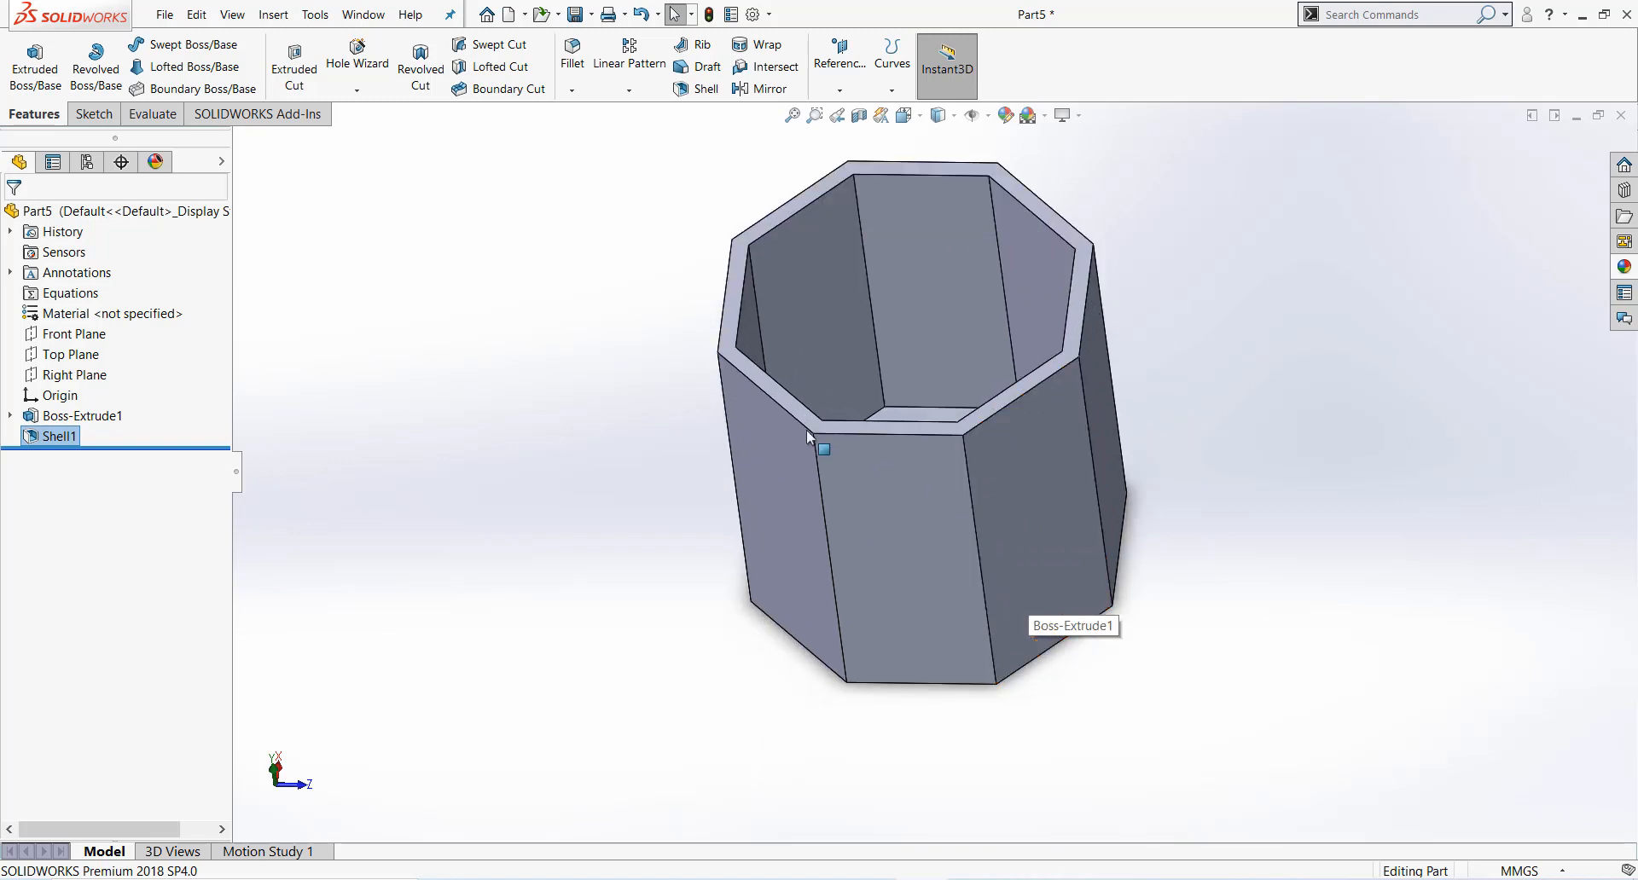
# Step: Sketch on the Right Plane a sloped handle line about 16.5 mm long, rising outward from the cup's side edge near its base
pyautogui.click(73, 376)
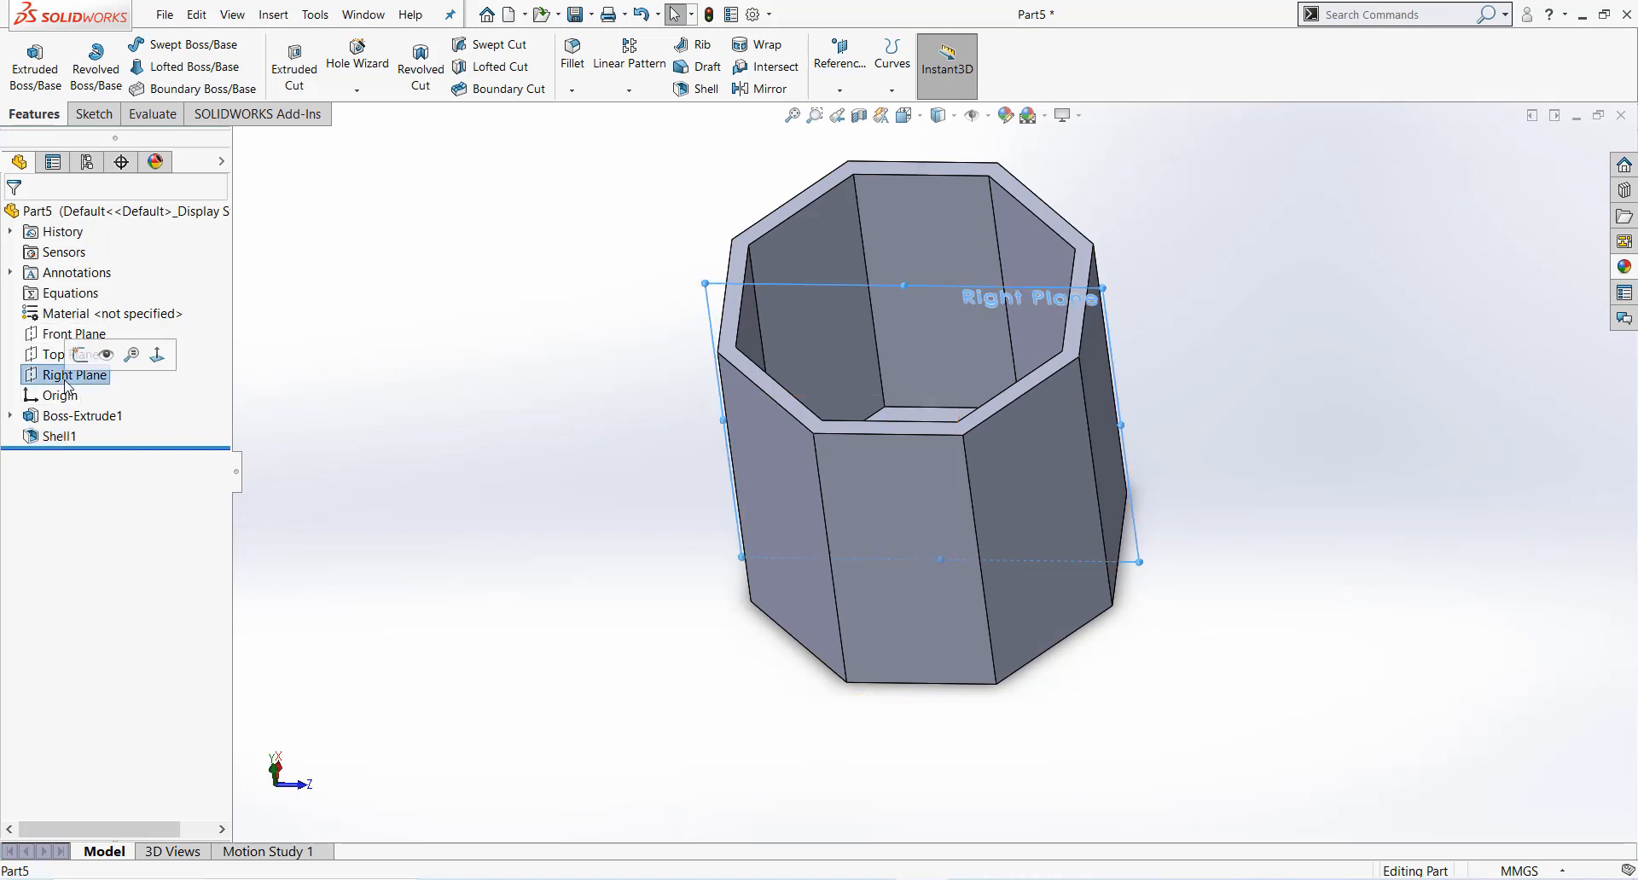
pyautogui.click(156, 360)
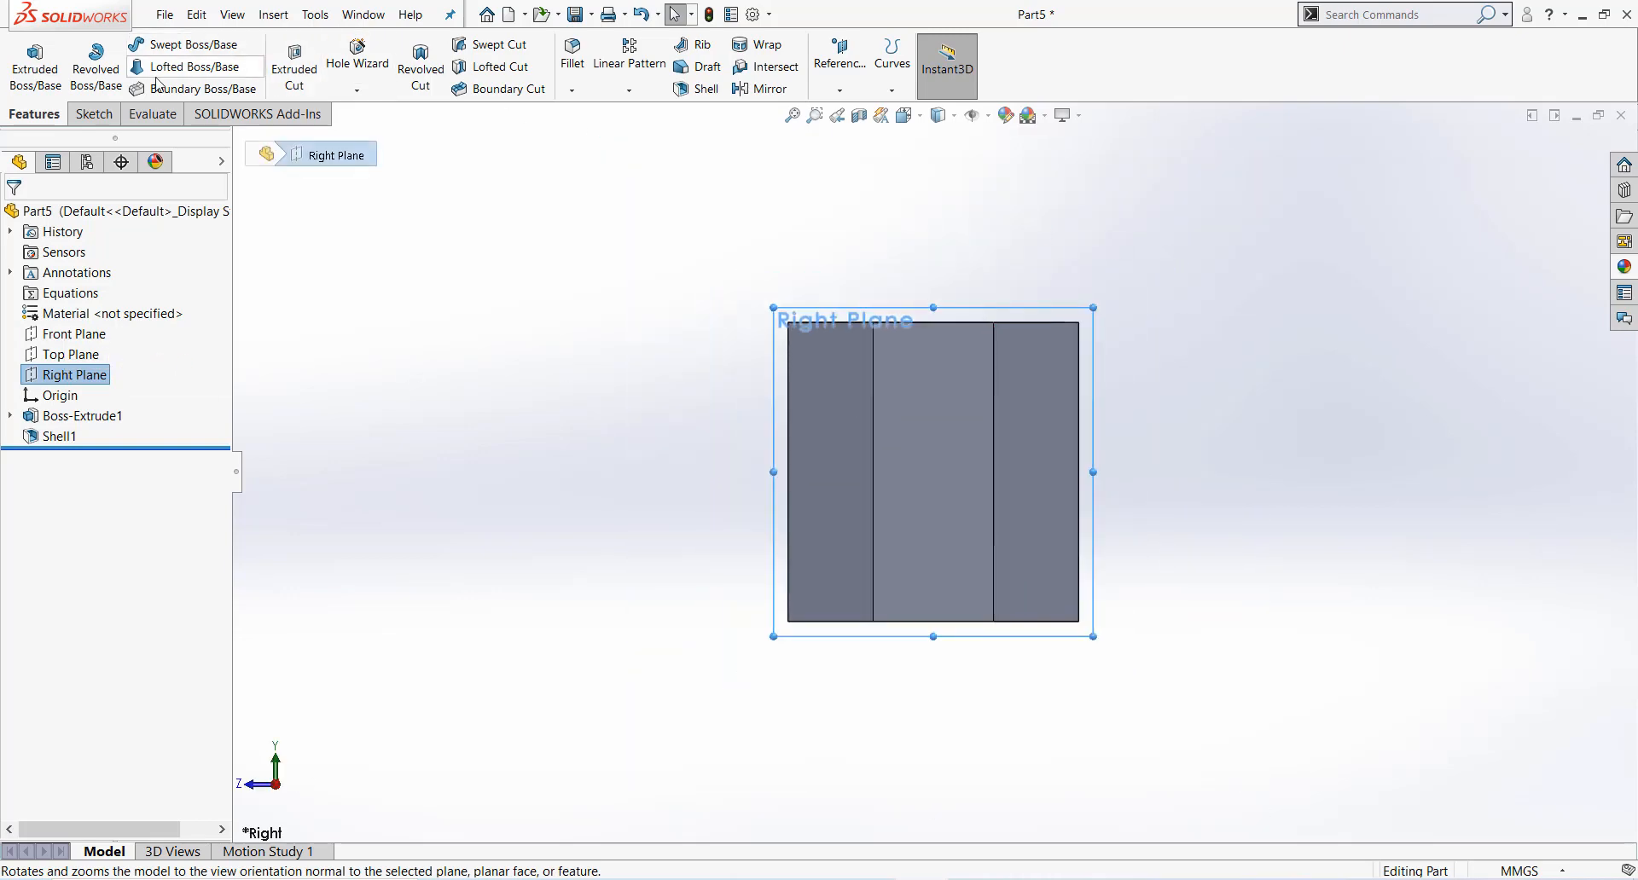
pyautogui.click(92, 114)
pyautogui.click(158, 45)
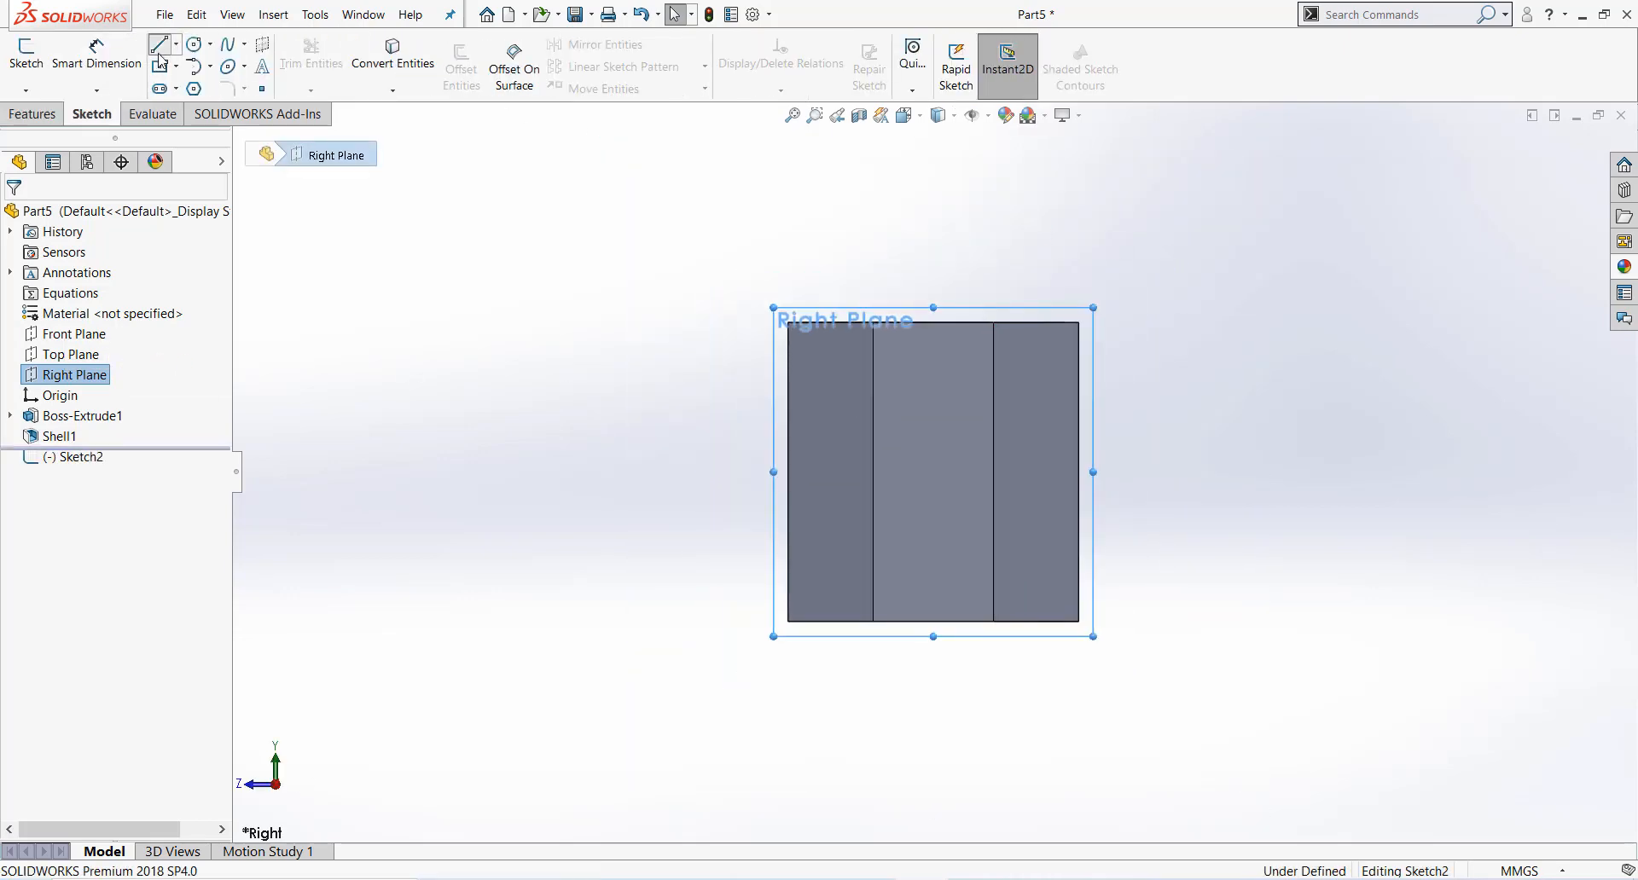
pyautogui.click(1079, 569)
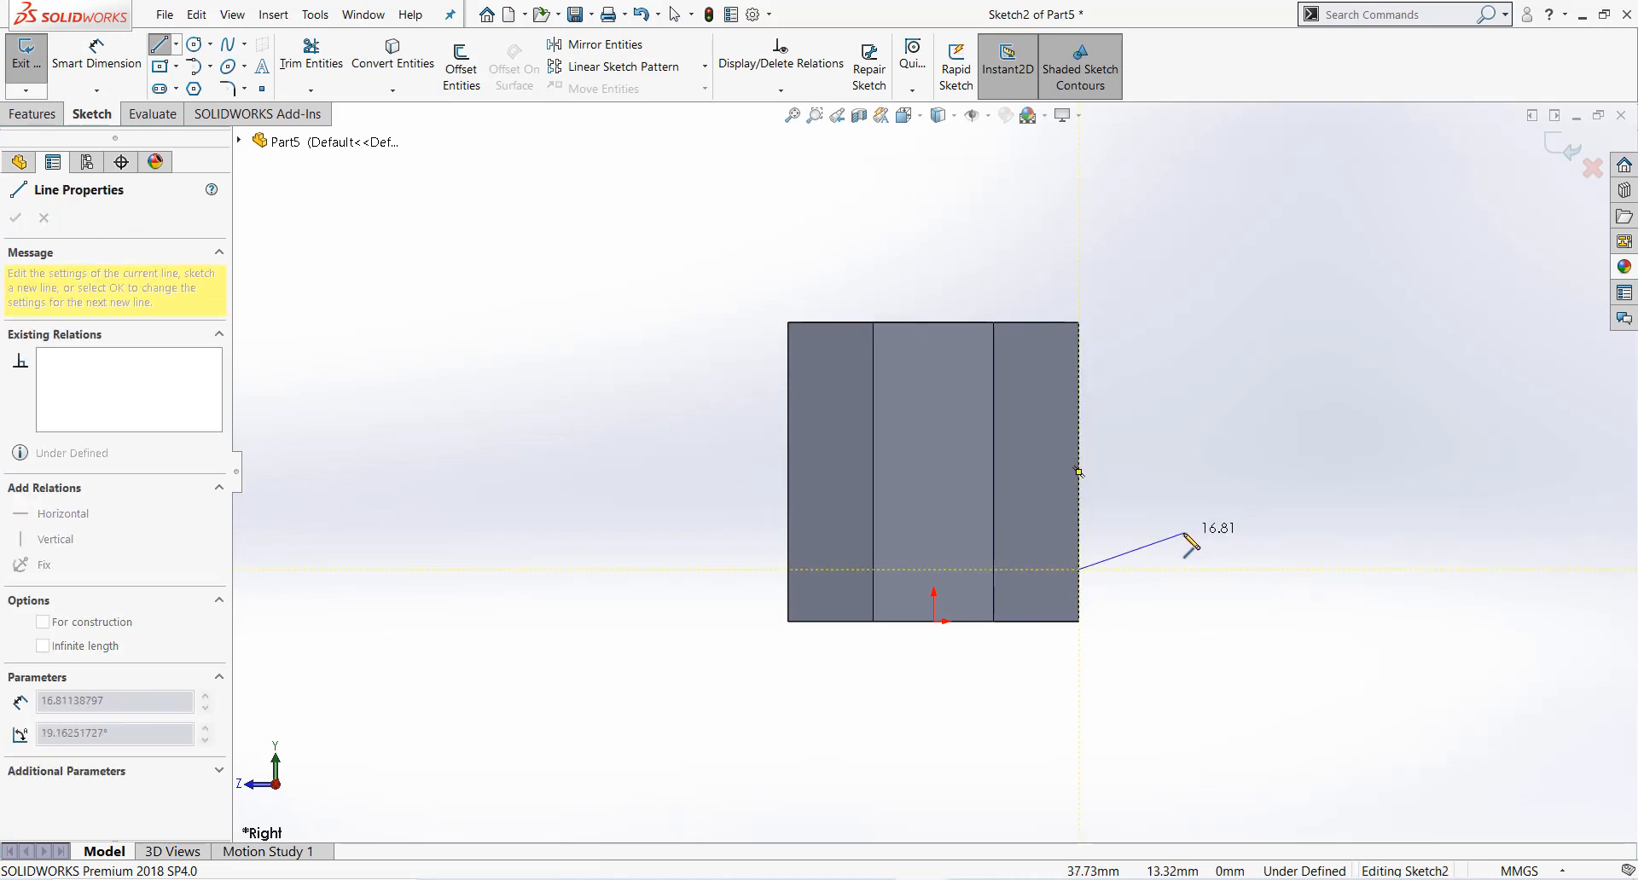
pyautogui.click(1183, 535)
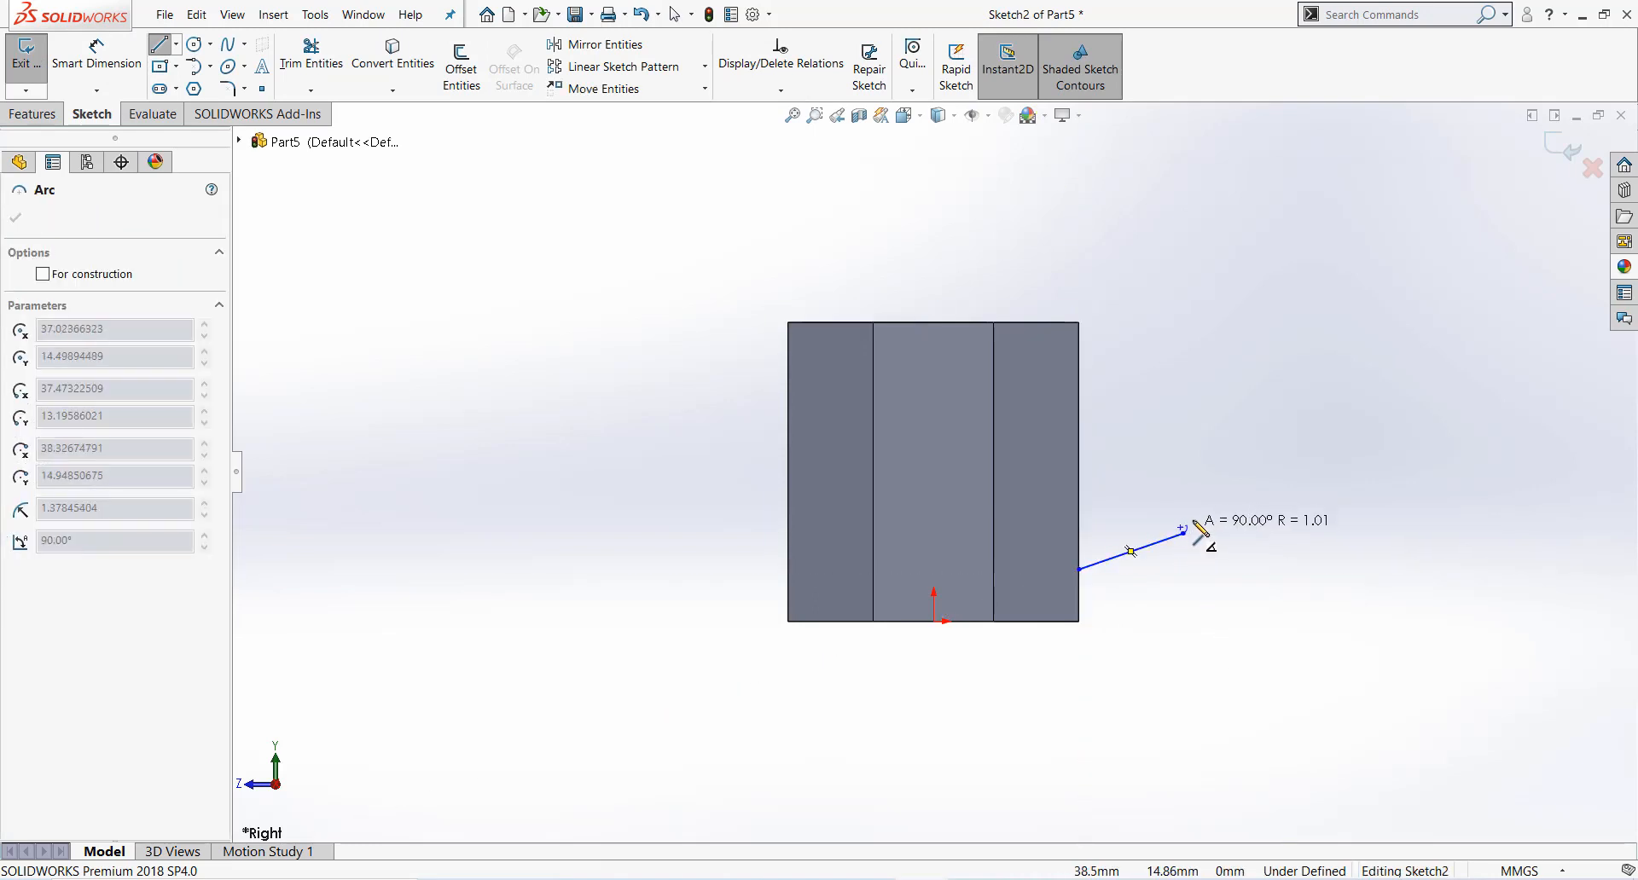
# Step: Continue the handle path from the sloped line with three connected arcs curving back to the upper part of the cup's side edge
pyautogui.click(1229, 467)
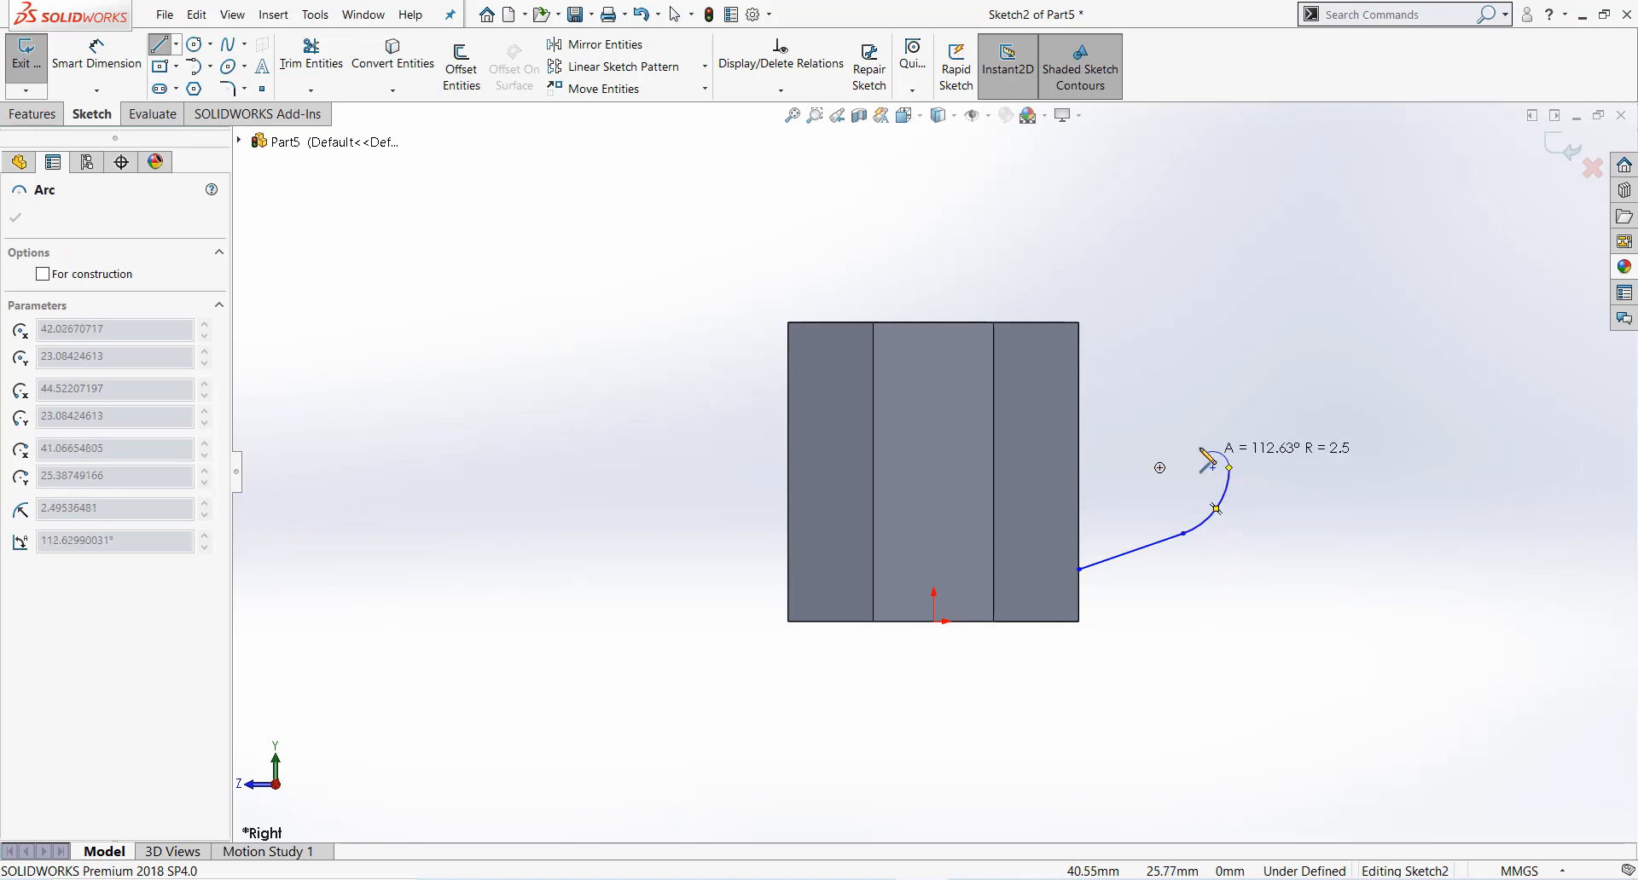
pyautogui.click(1160, 385)
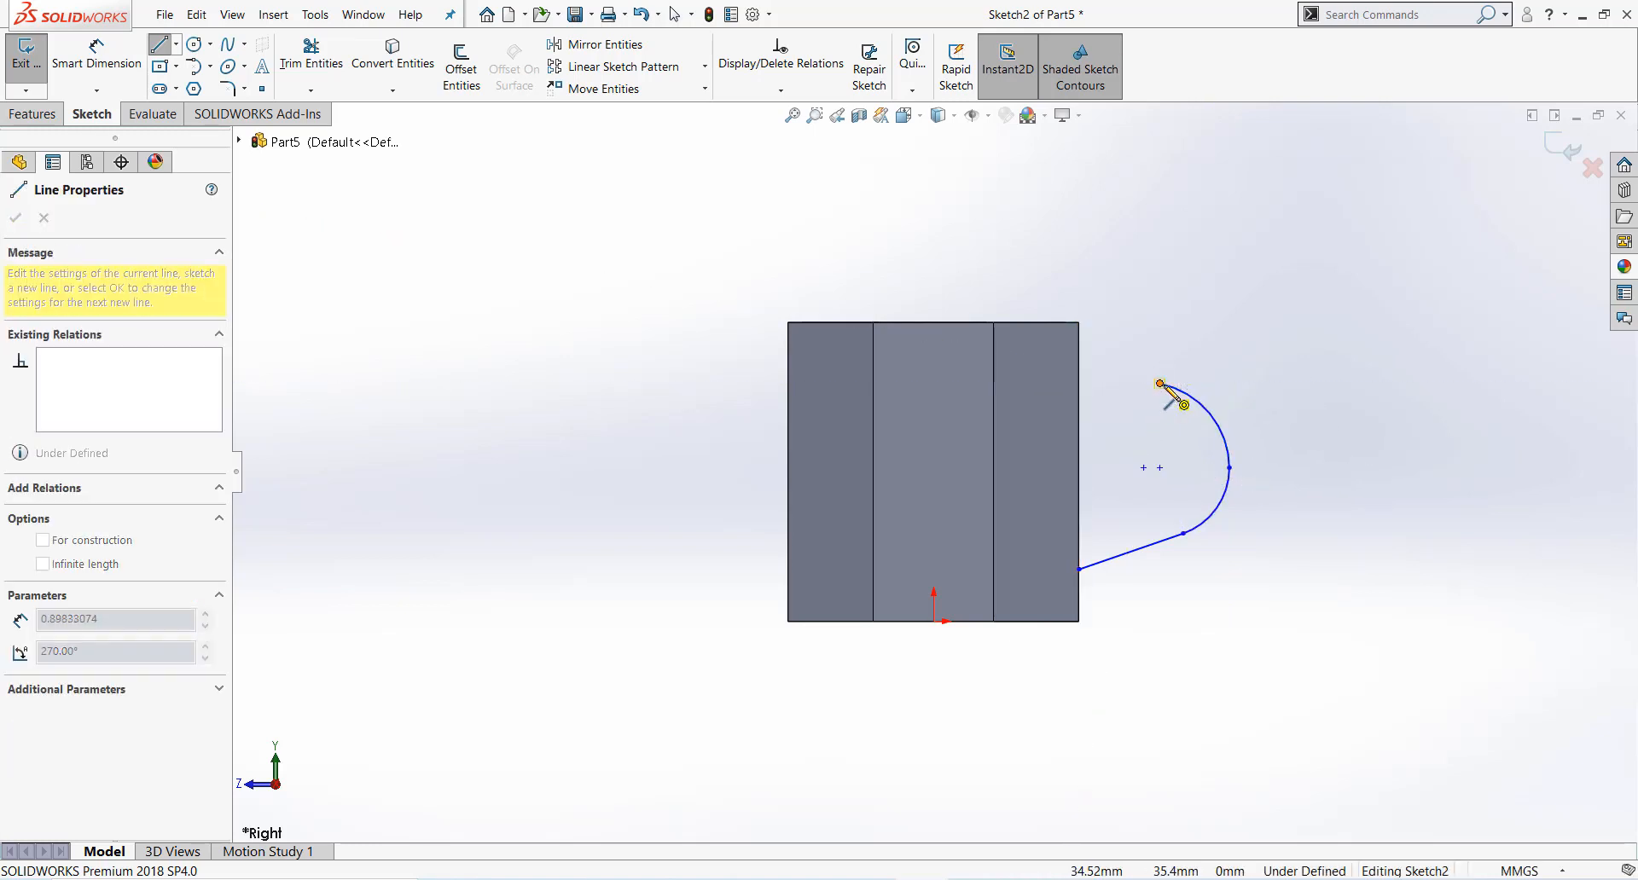
pyautogui.click(1080, 406)
pyautogui.rightClick(1081, 407)
pyautogui.click(1099, 417)
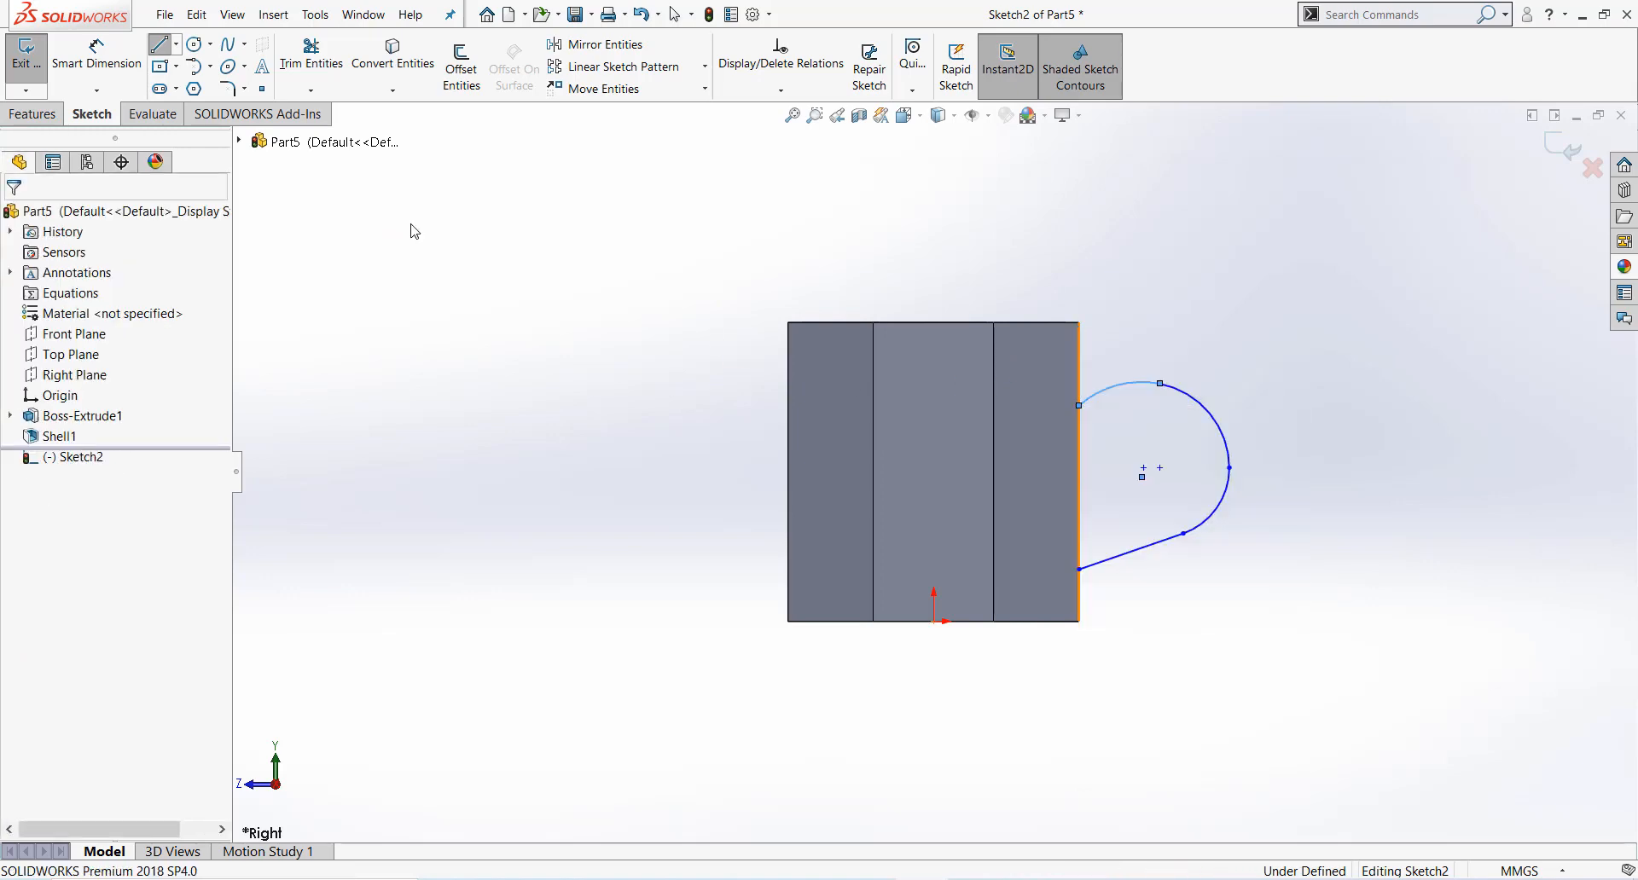
# Step: Dimension the horizontal span of the handle's sloped line, keeping its drawn value
pyautogui.click(70, 48)
pyautogui.click(1146, 550)
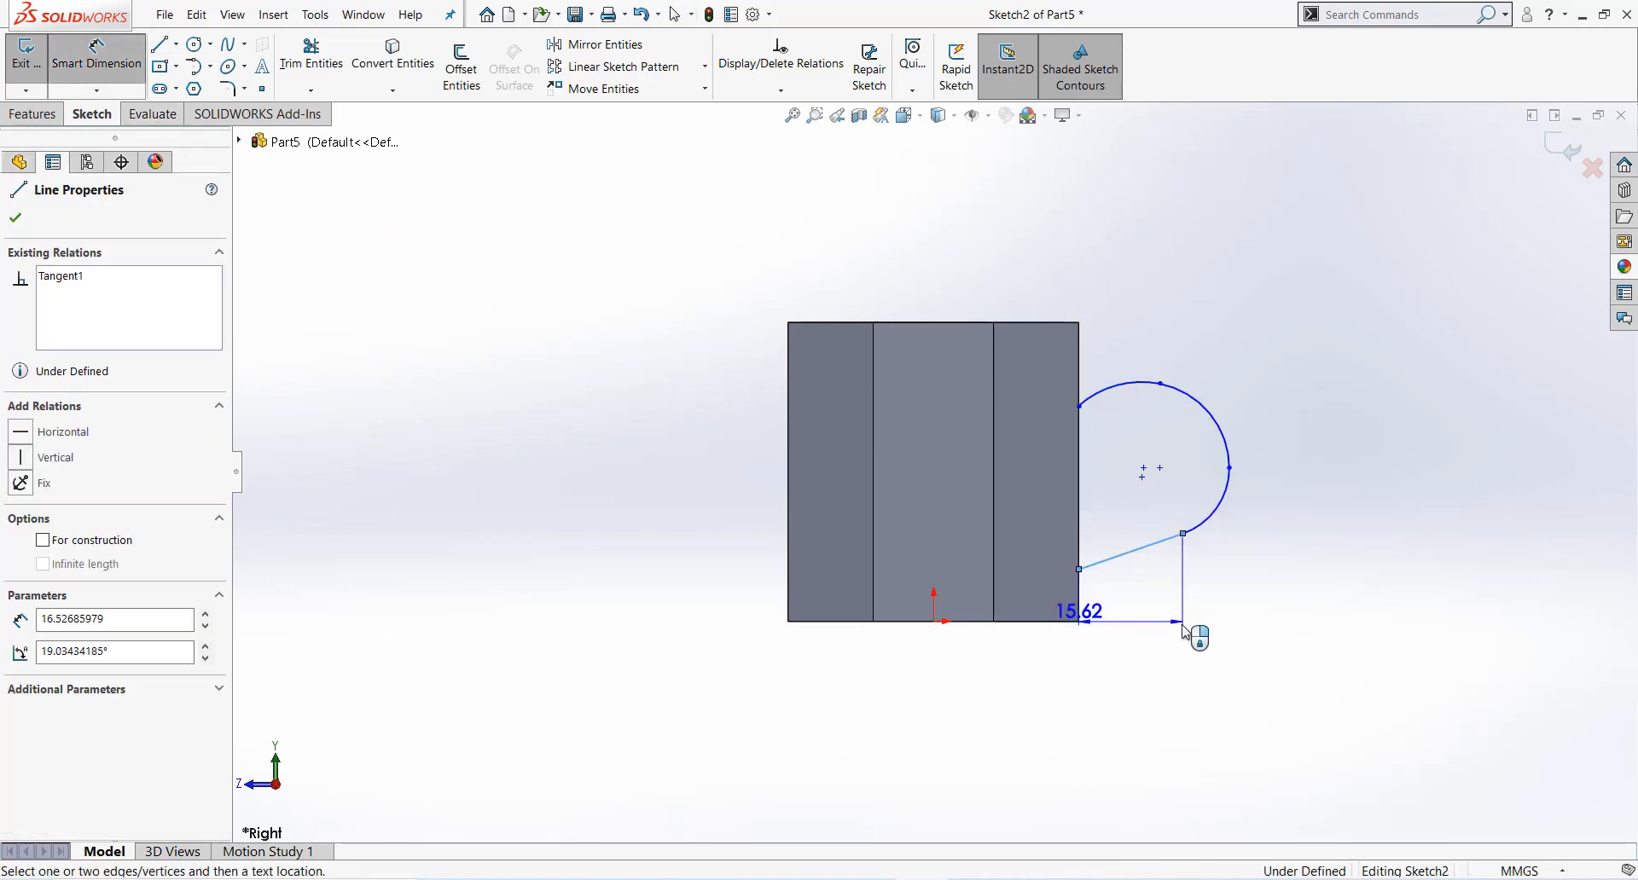
pyautogui.click(1193, 633)
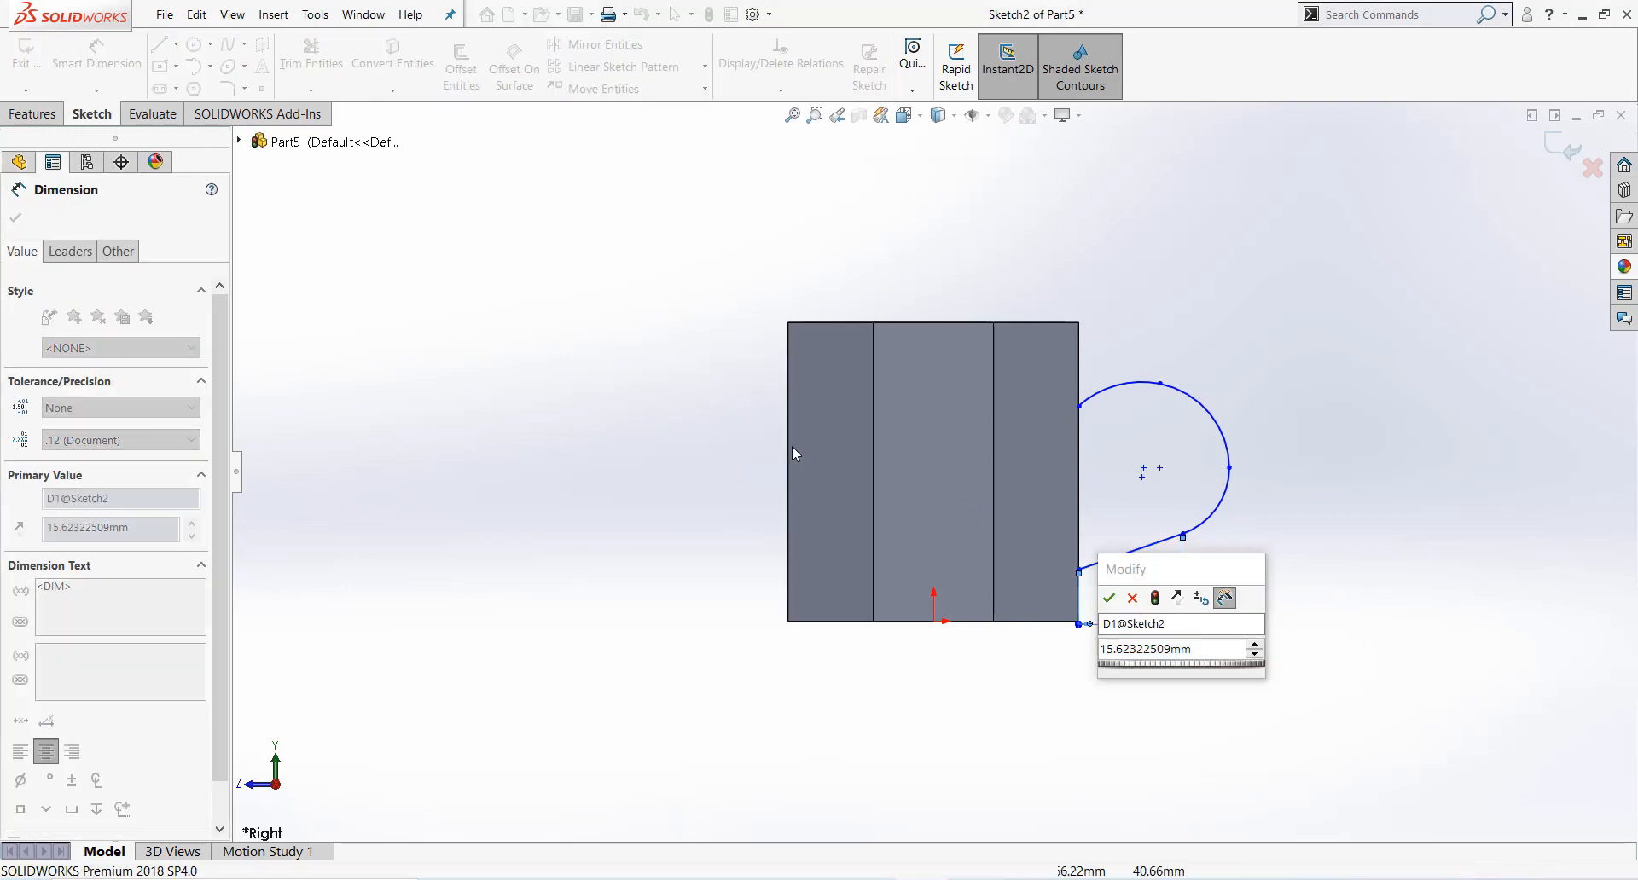
pyautogui.click(1109, 598)
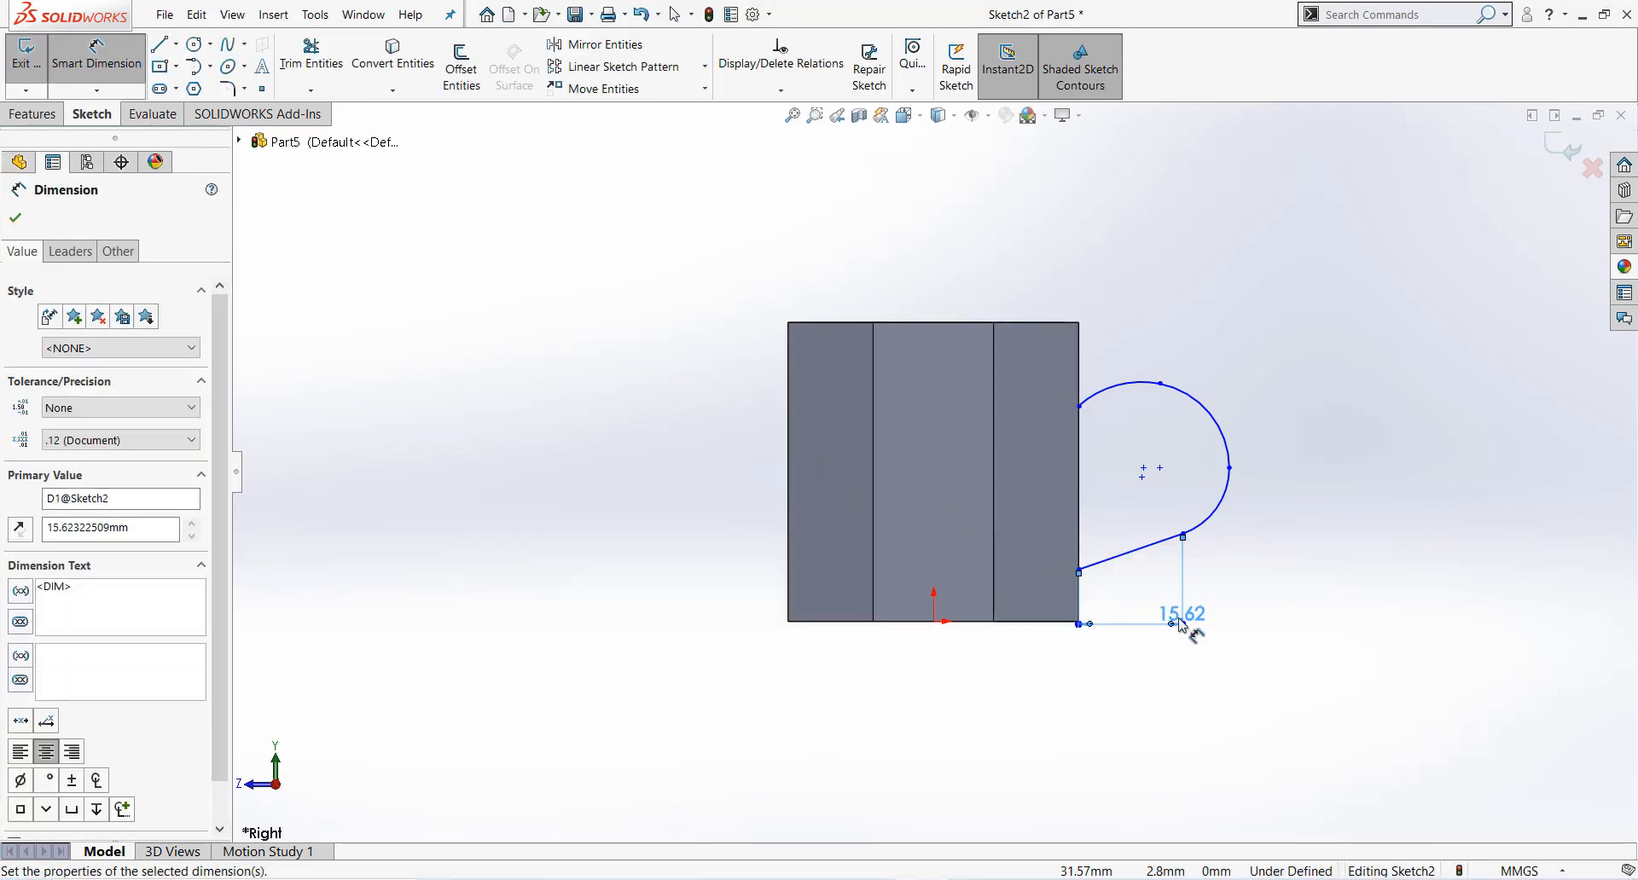
# Step: Remove the horizontal span dimension from the handle's sloped line
pyautogui.rightClick(1165, 613)
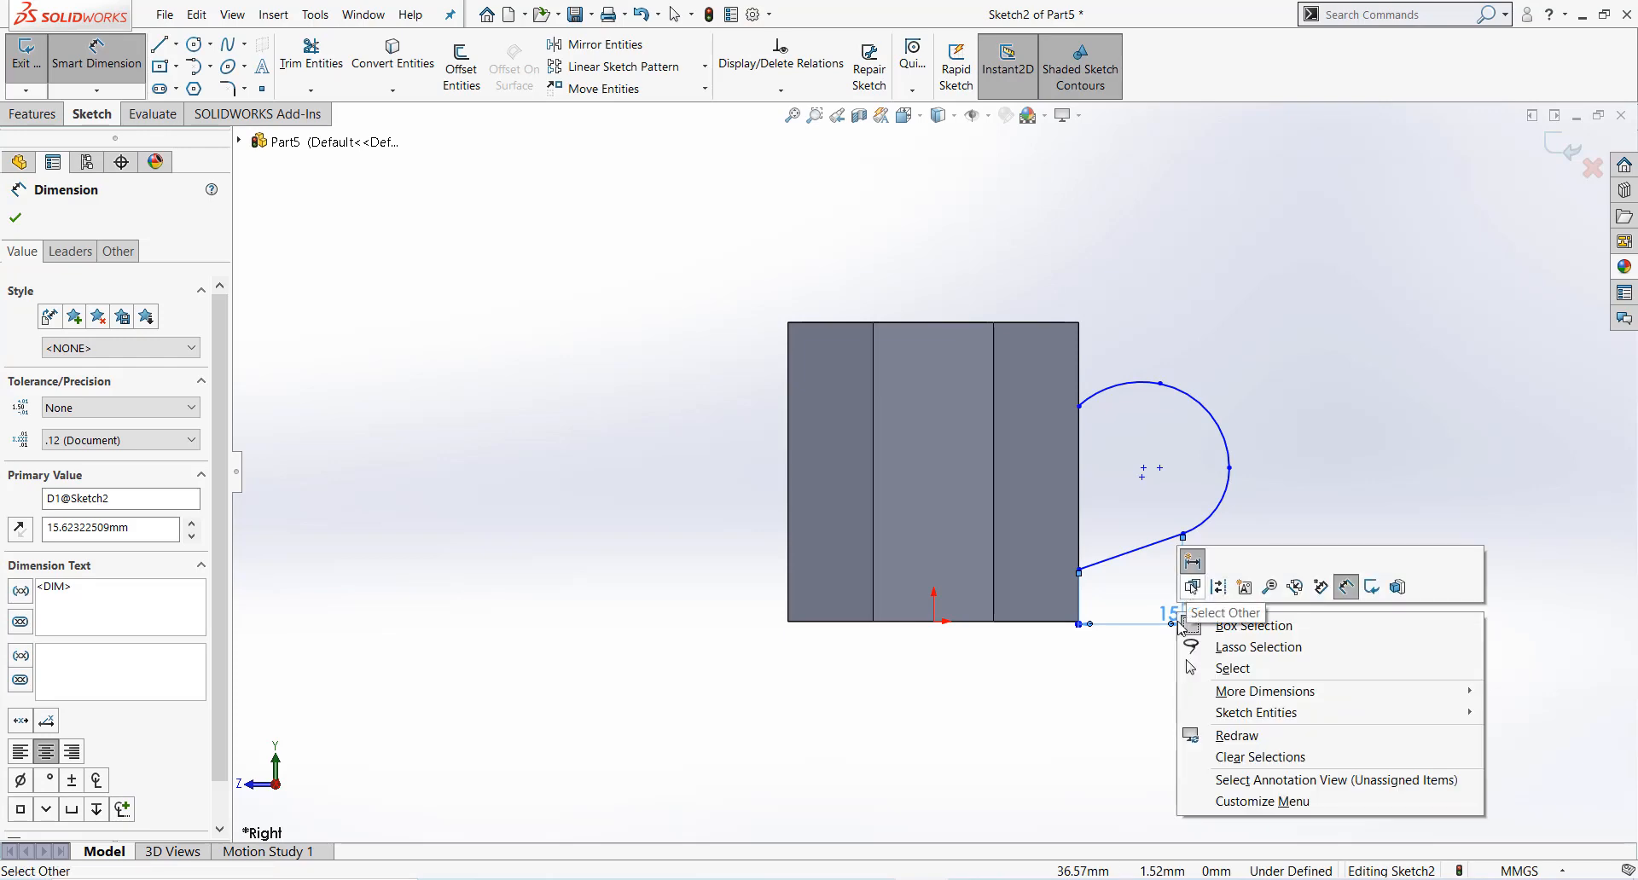
pyautogui.press('Escape')
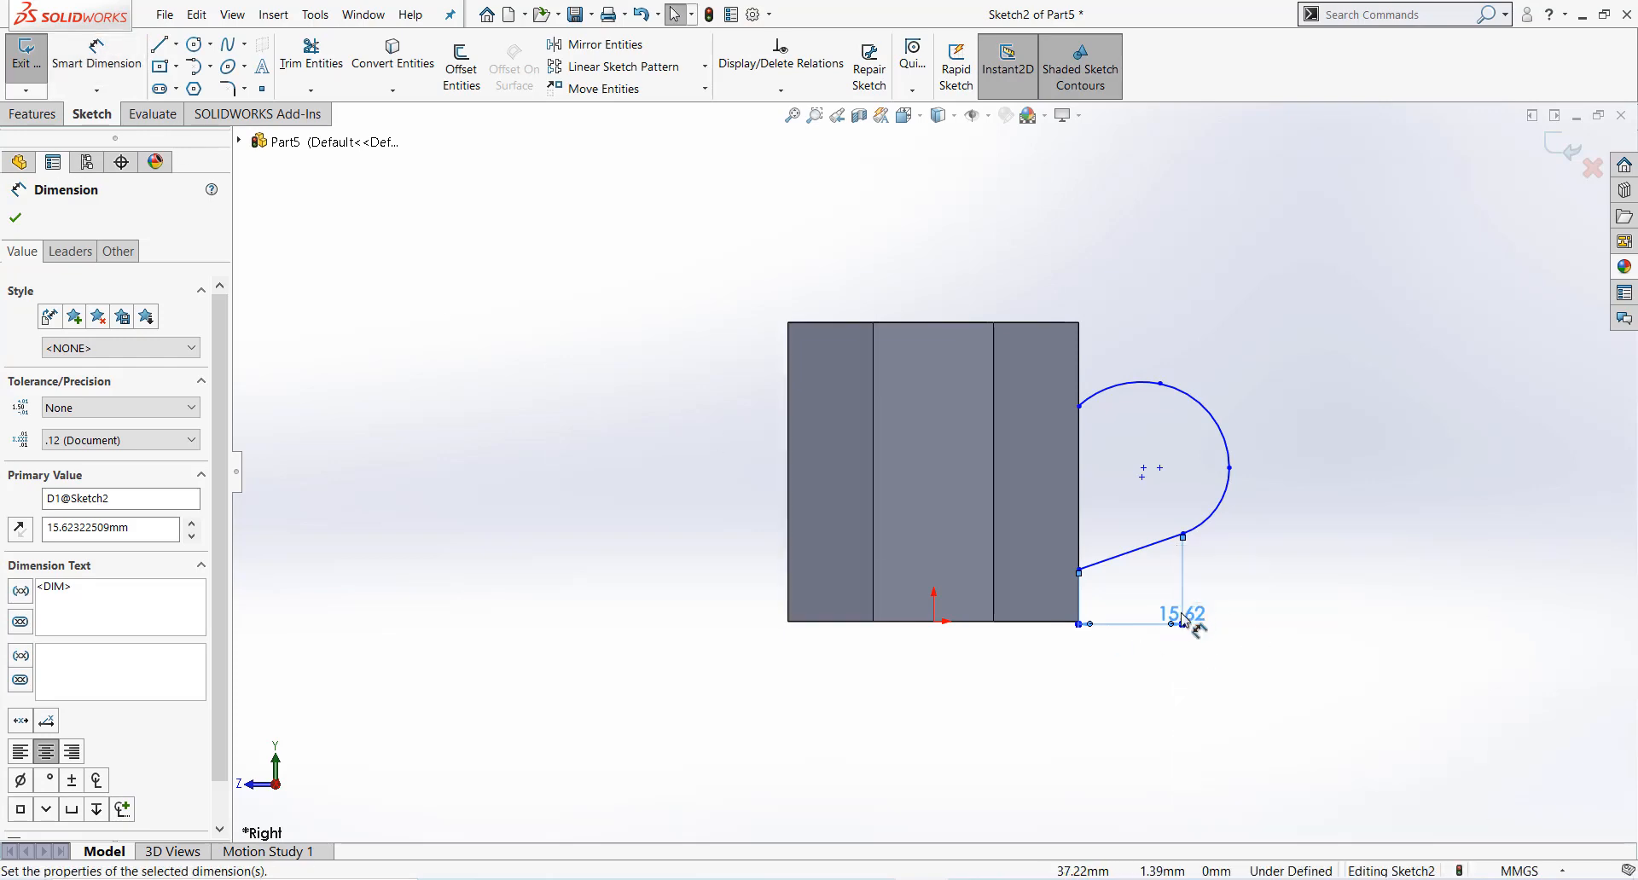
pyautogui.rightClick(1183, 620)
pyautogui.click(1198, 695)
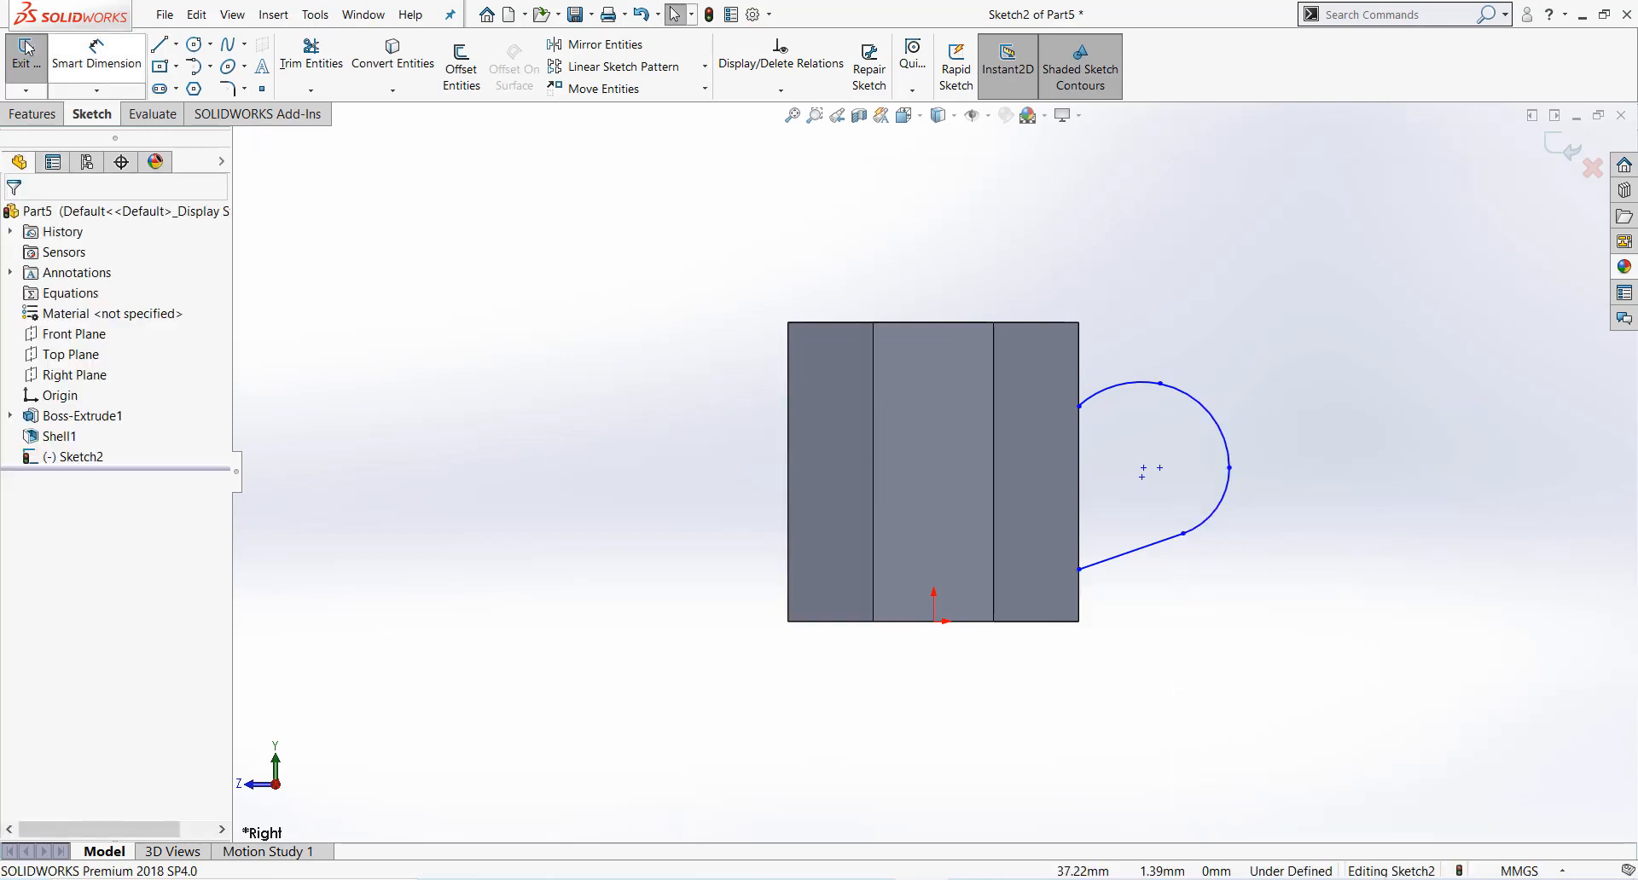
# Step: Dimension the handle's sloped line along its own length and set it to 16.5 mm
pyautogui.click(83, 66)
pyautogui.click(1139, 553)
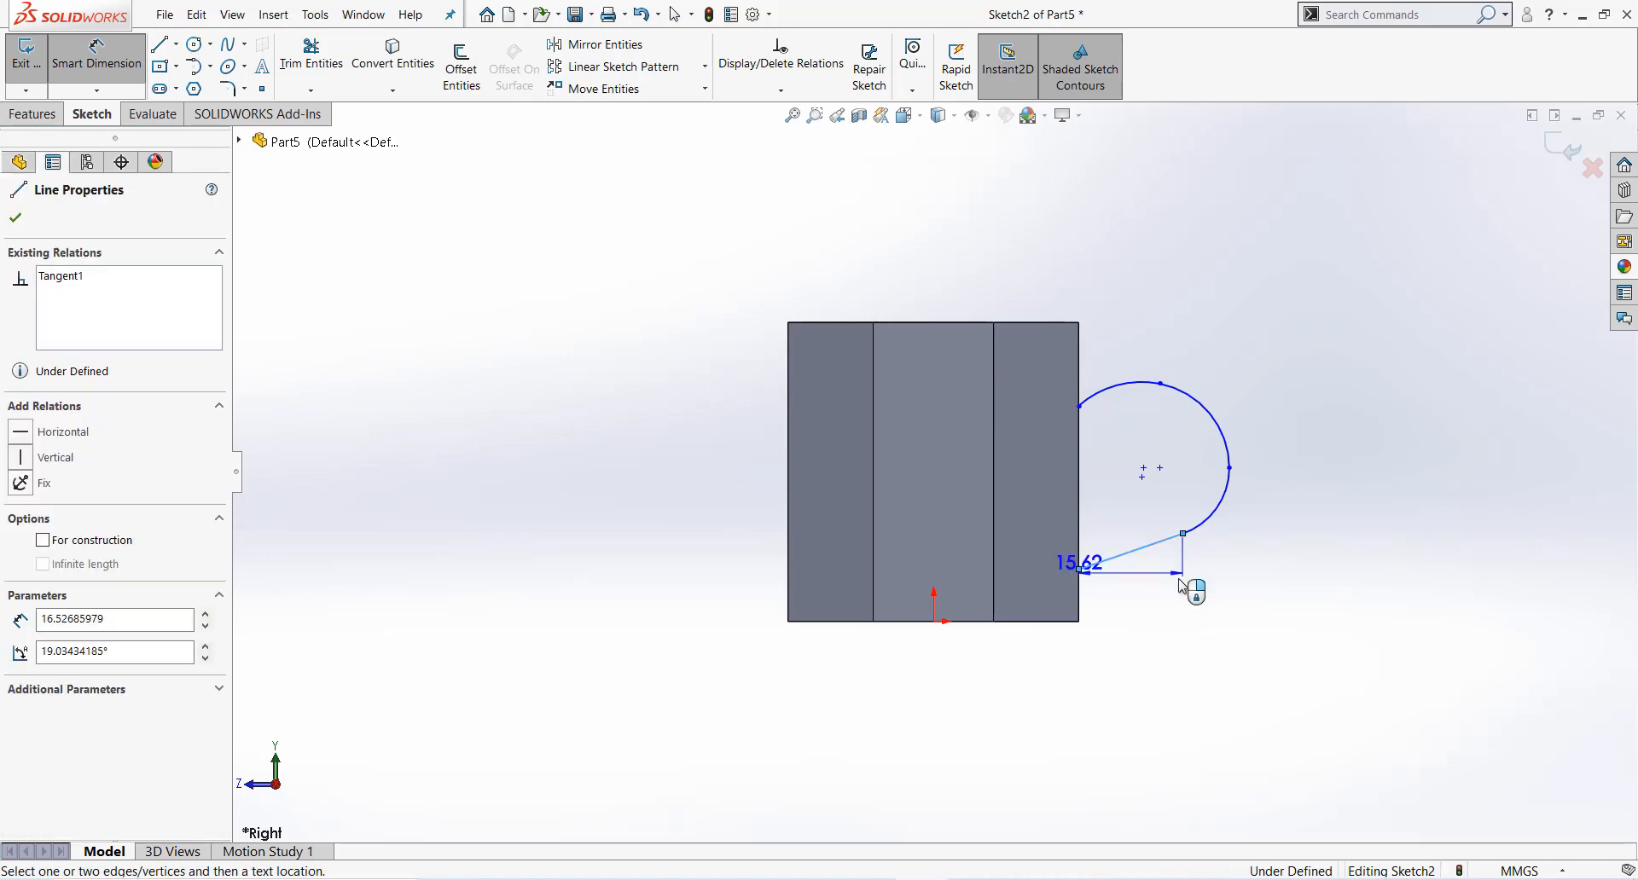
pyautogui.click(1228, 587)
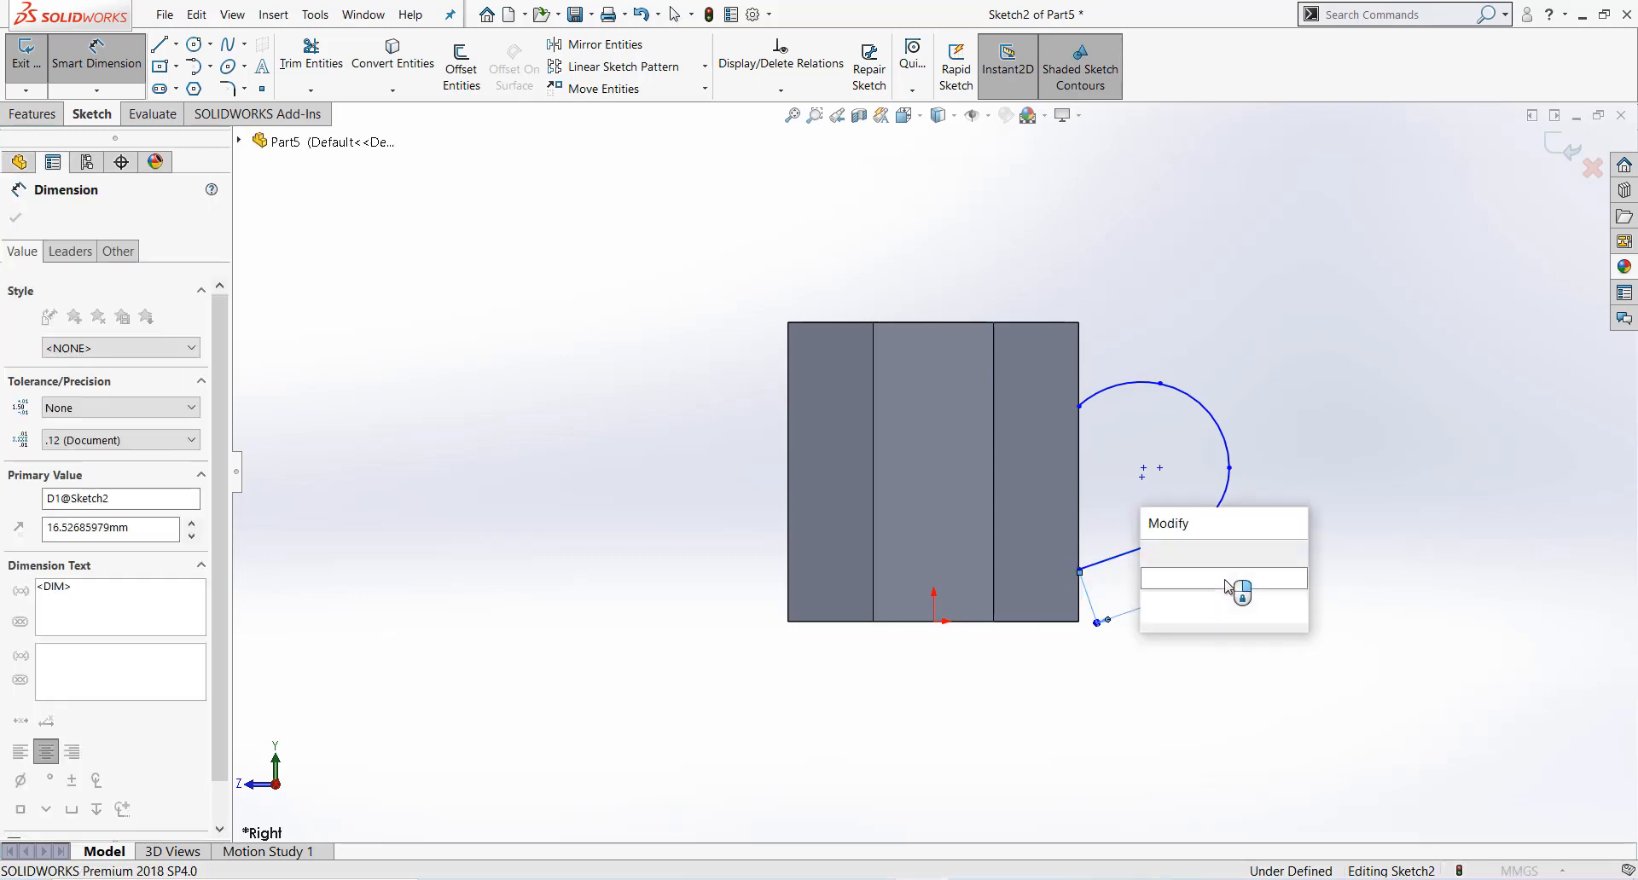
pyautogui.write('16.5')
pyautogui.press('Return')
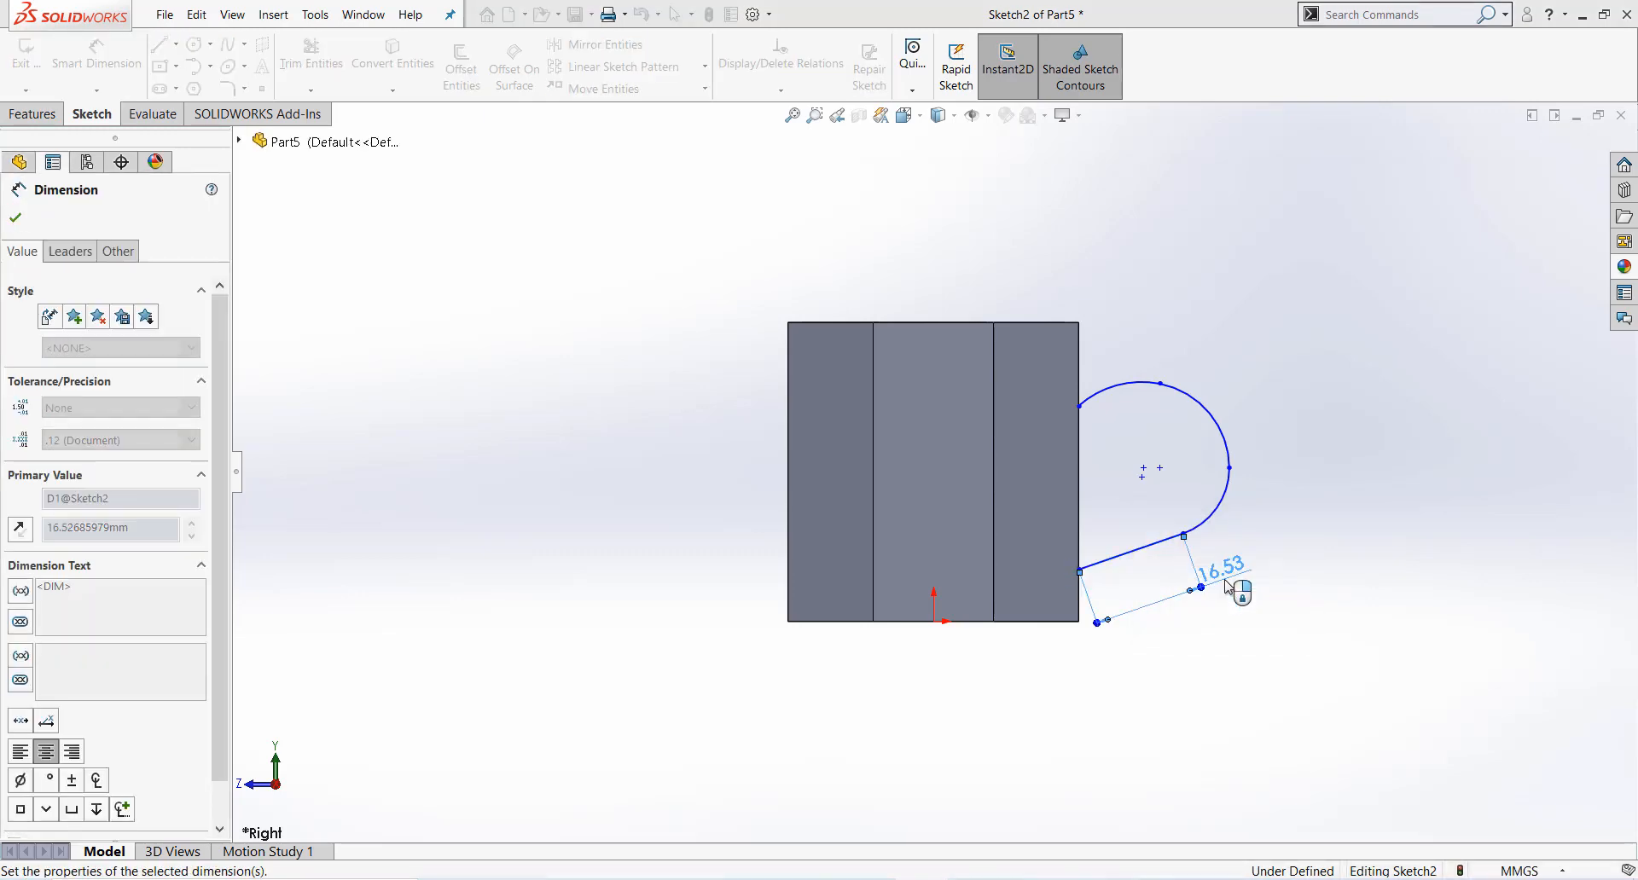
# Step: Check the handle radii in the reference drawing 2.jpg and set the radius of the handle's middle arc to 10 mm
pyautogui.hotkey('alt', 'Tab')
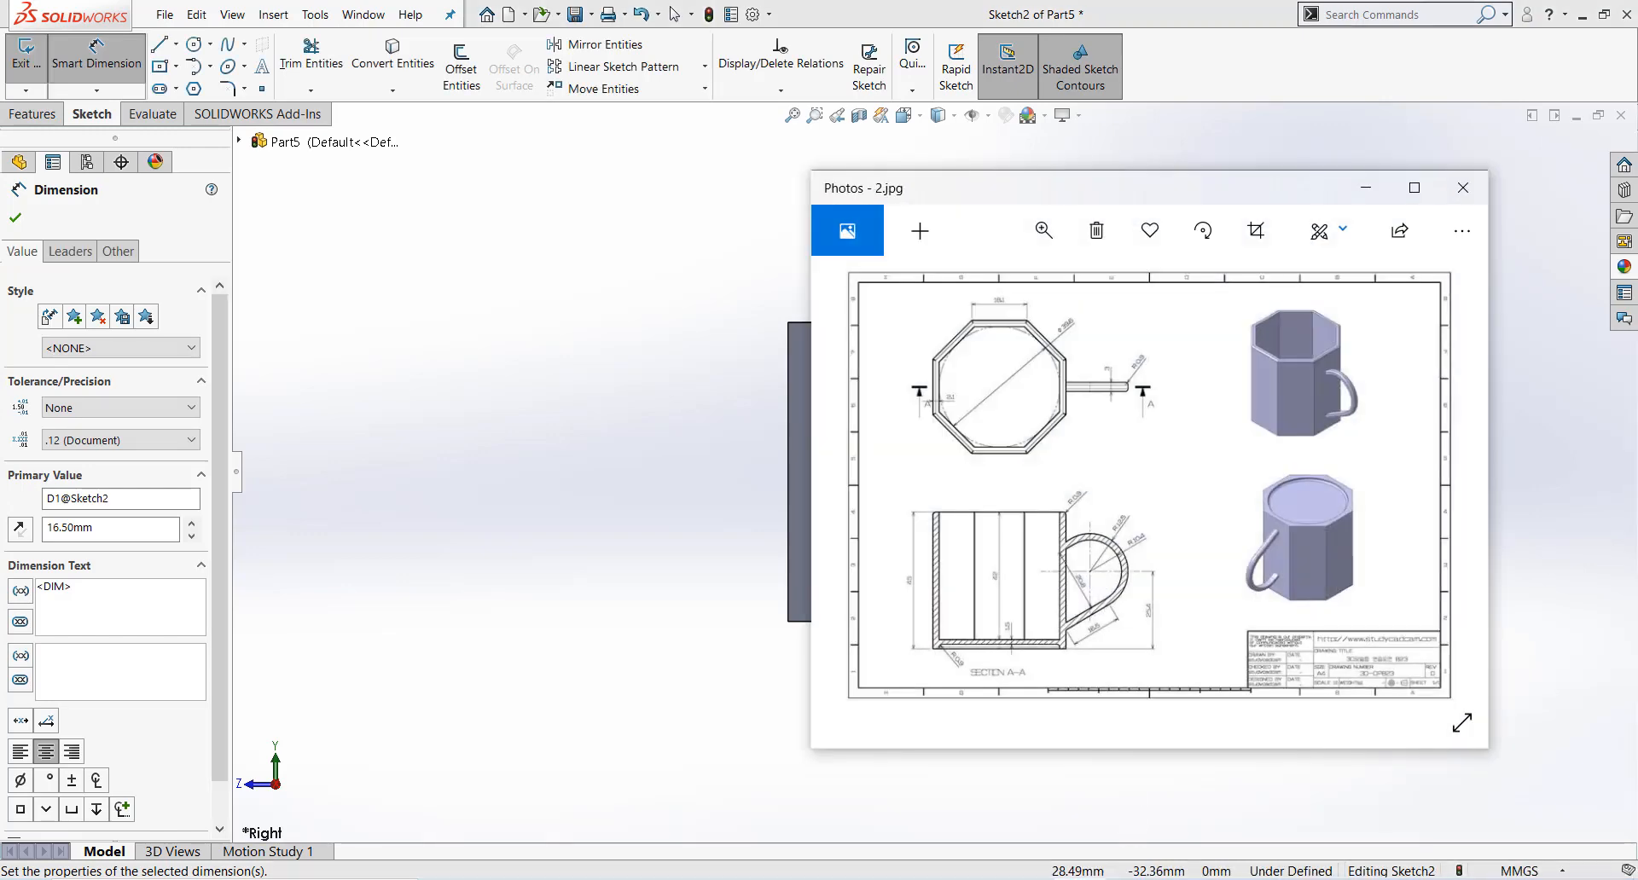
pyautogui.click(1413, 188)
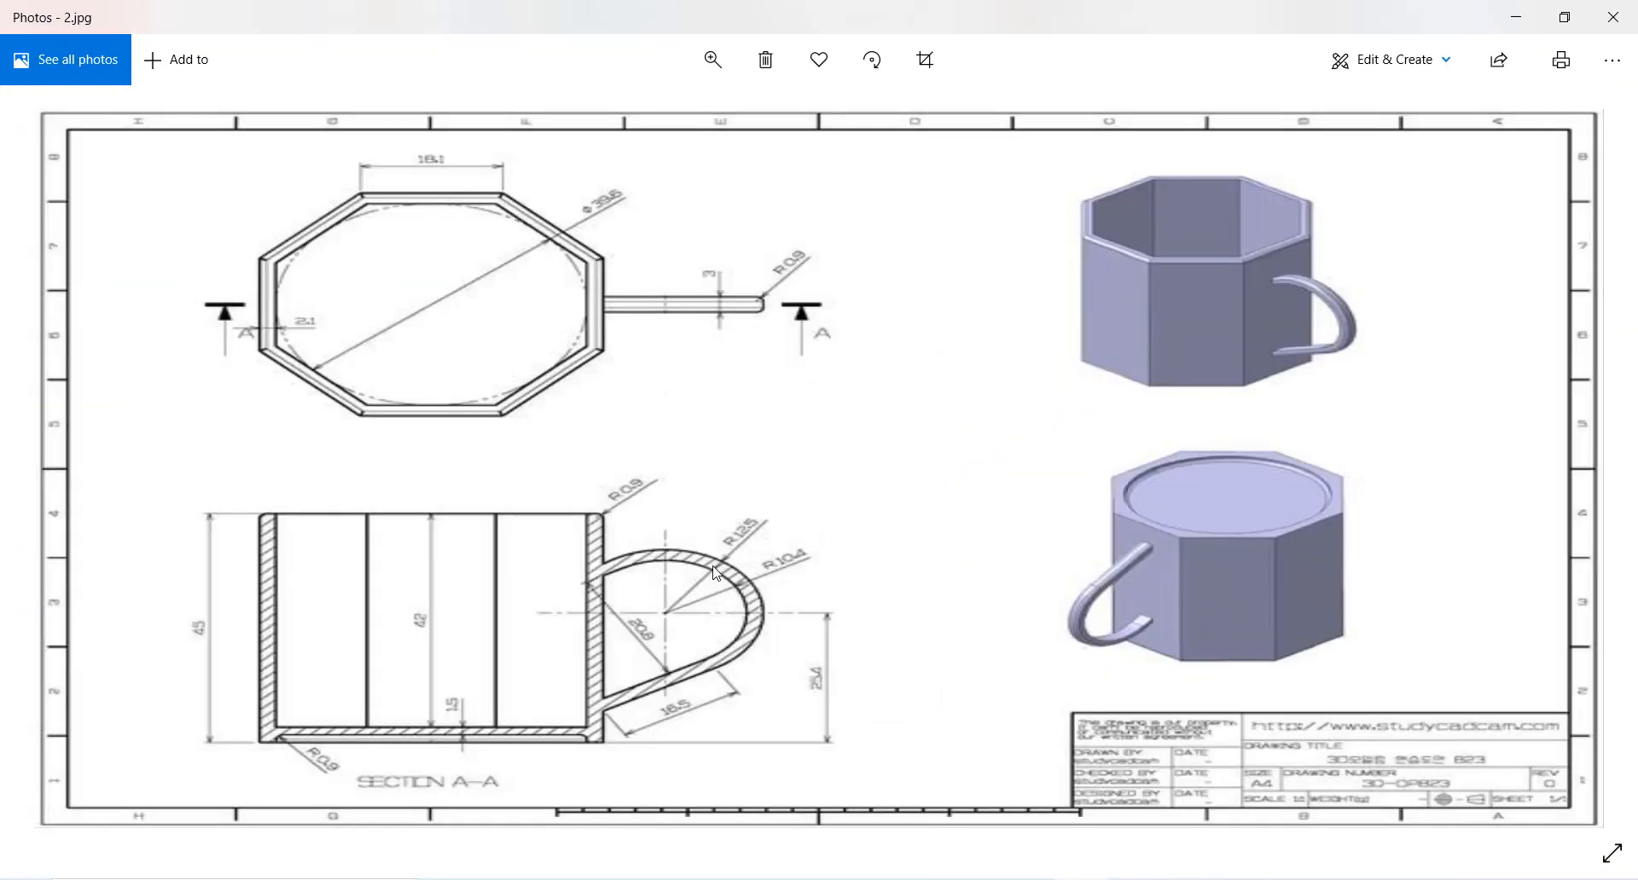
pyautogui.keyDown('ctrl'); pyautogui.scroll(2, 757, 629); pyautogui.keyUp('ctrl')
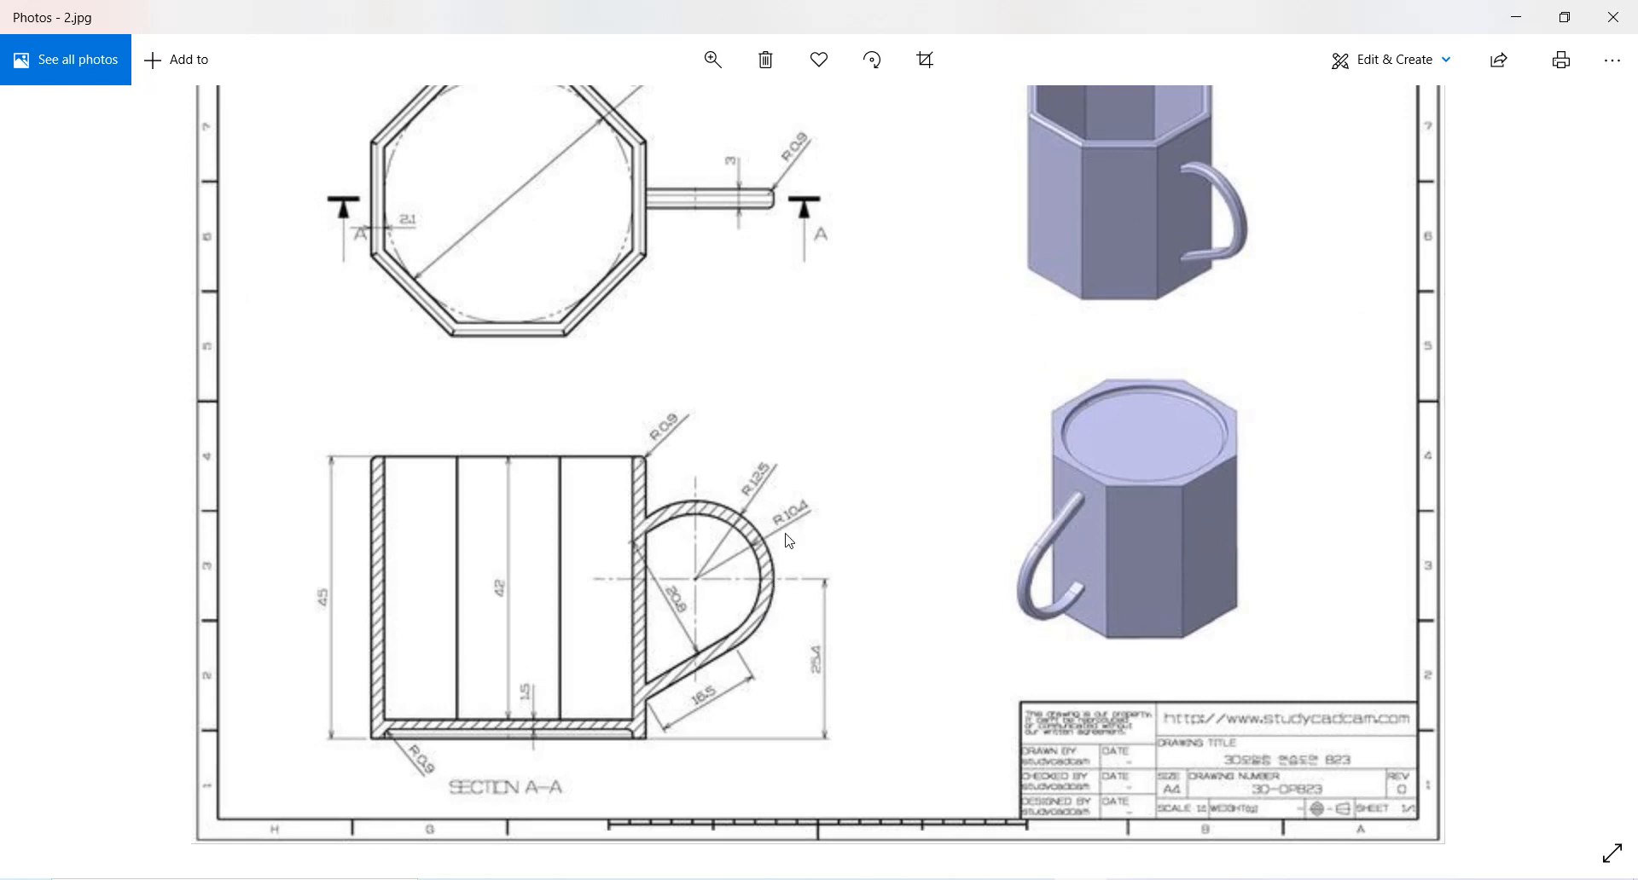
pyautogui.click(1516, 17)
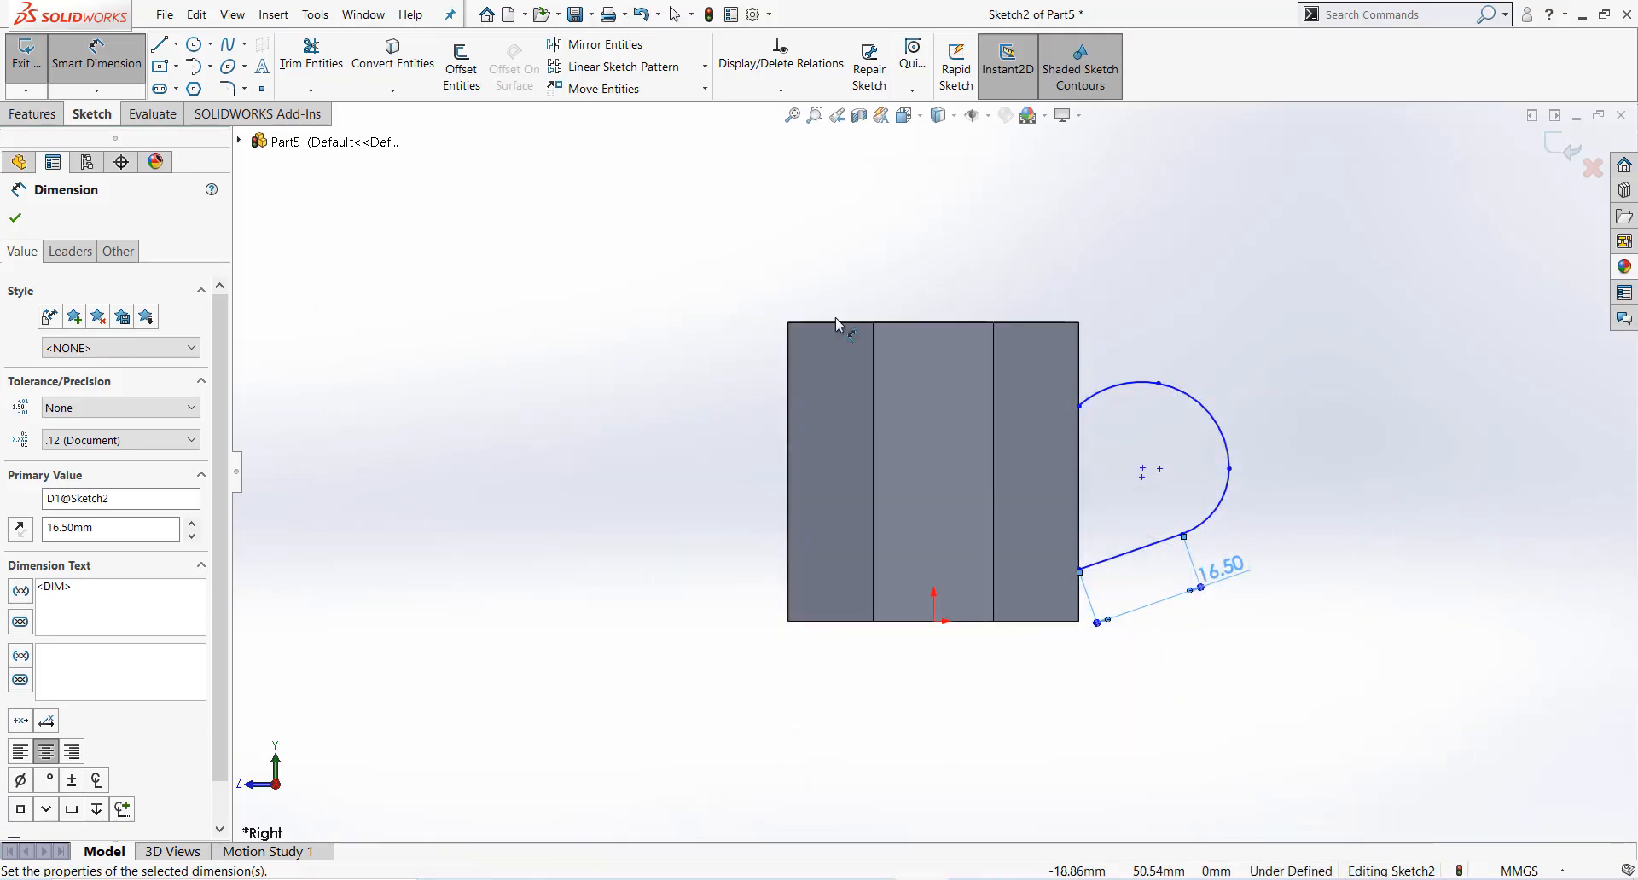
pyautogui.click(1229, 435)
pyautogui.click(1266, 388)
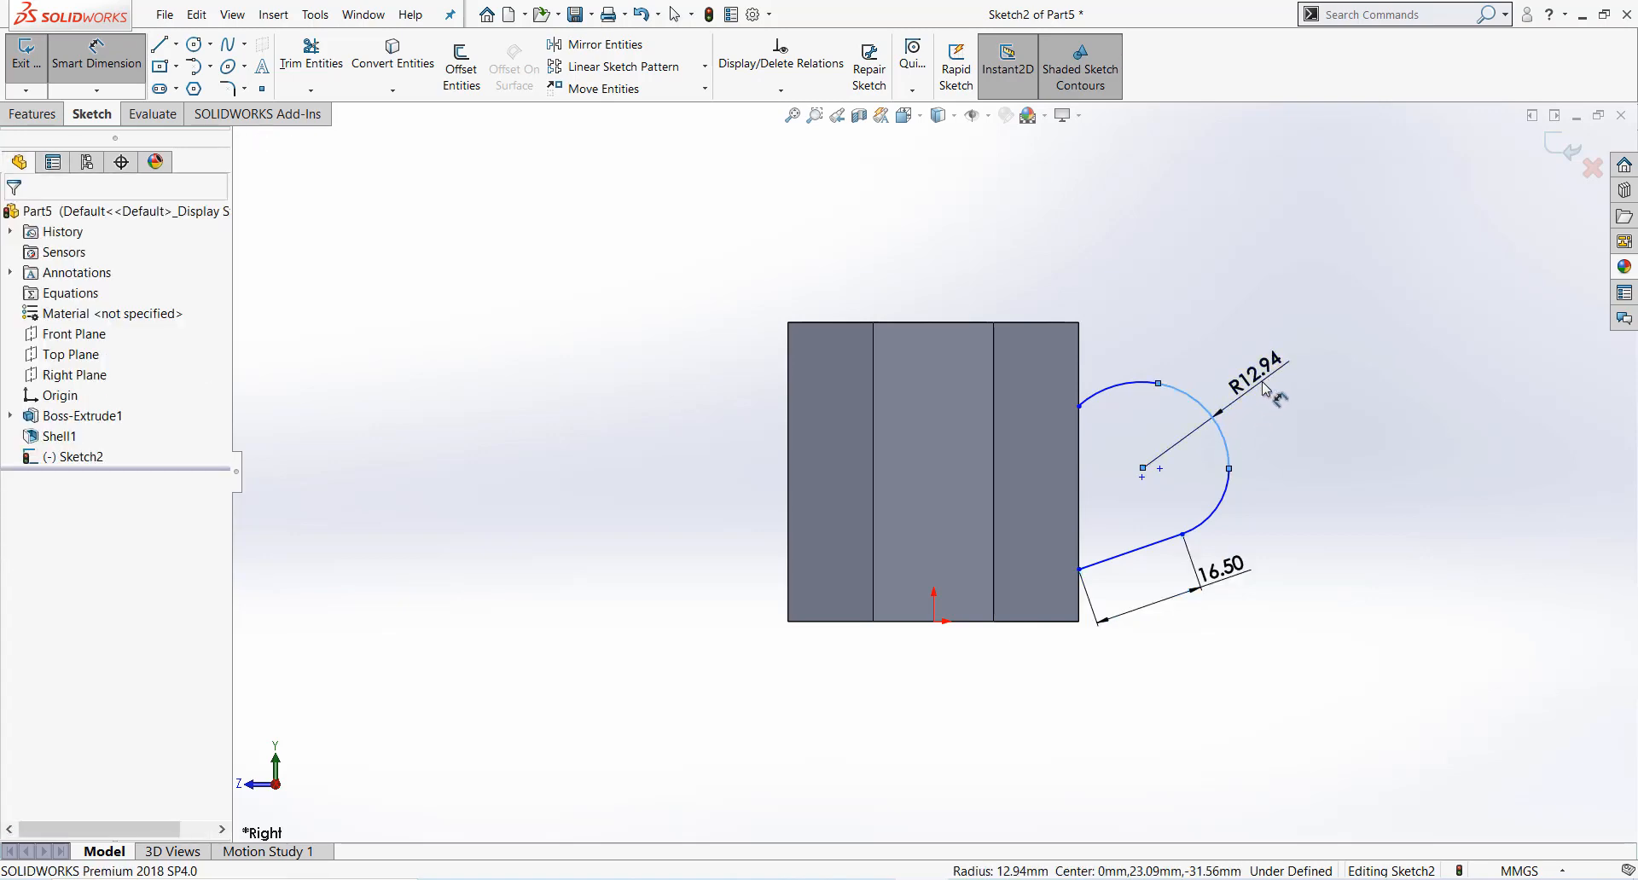
pyautogui.write('10')
pyautogui.press('Return')
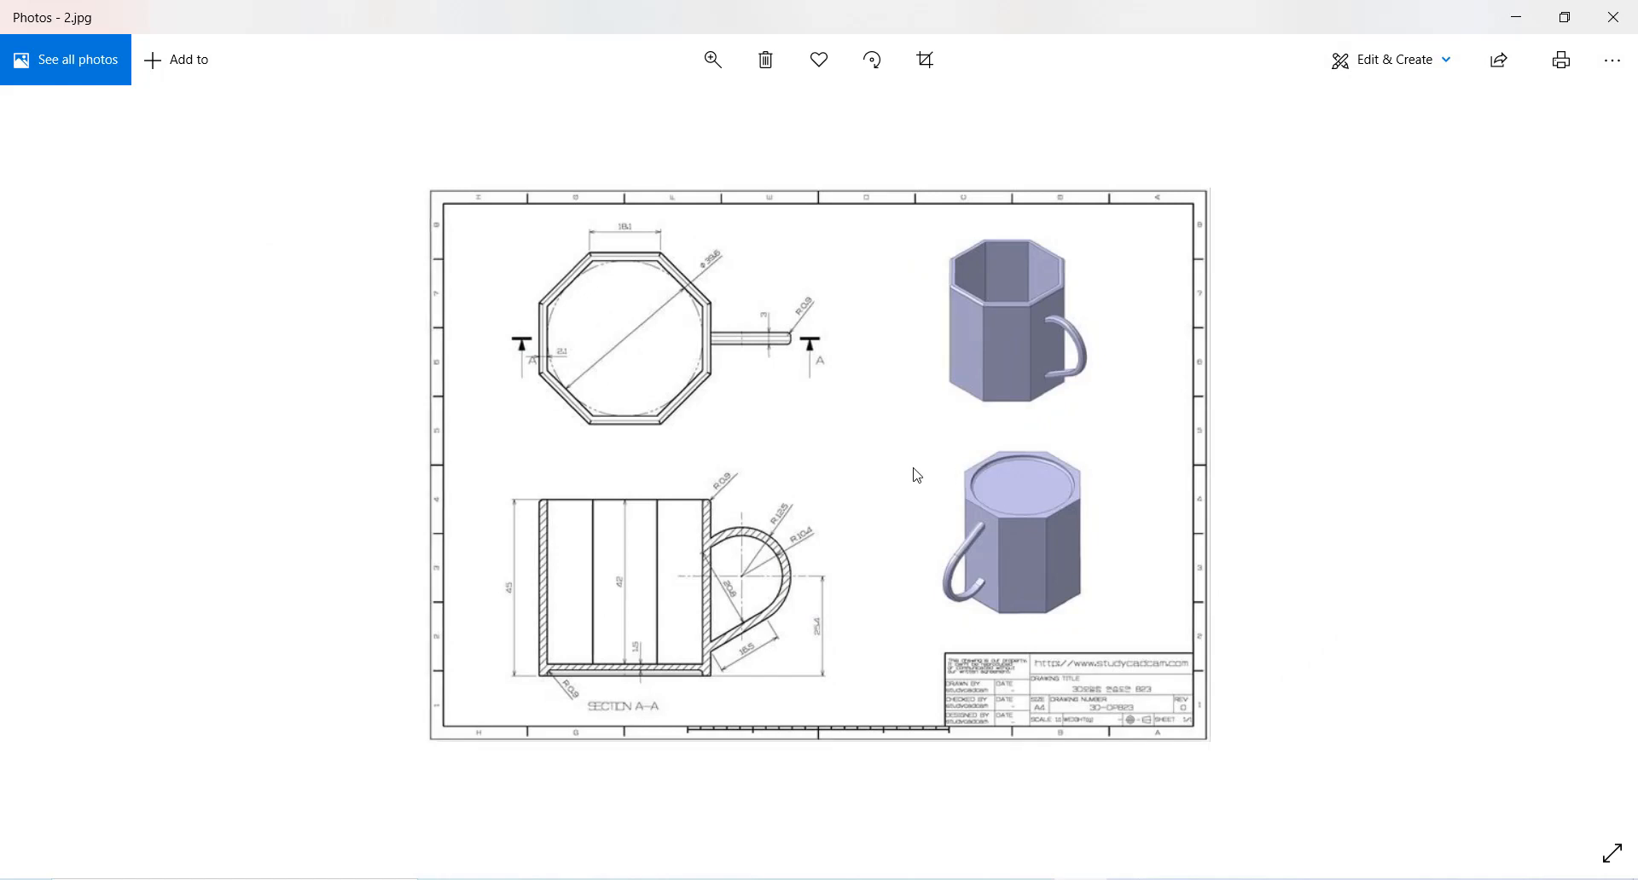
# Step: Consult the reference drawing and set the distance between the handle path's upper endpoint and the sloped line to 20.8 mm
pyautogui.scroll(3, 914, 476)
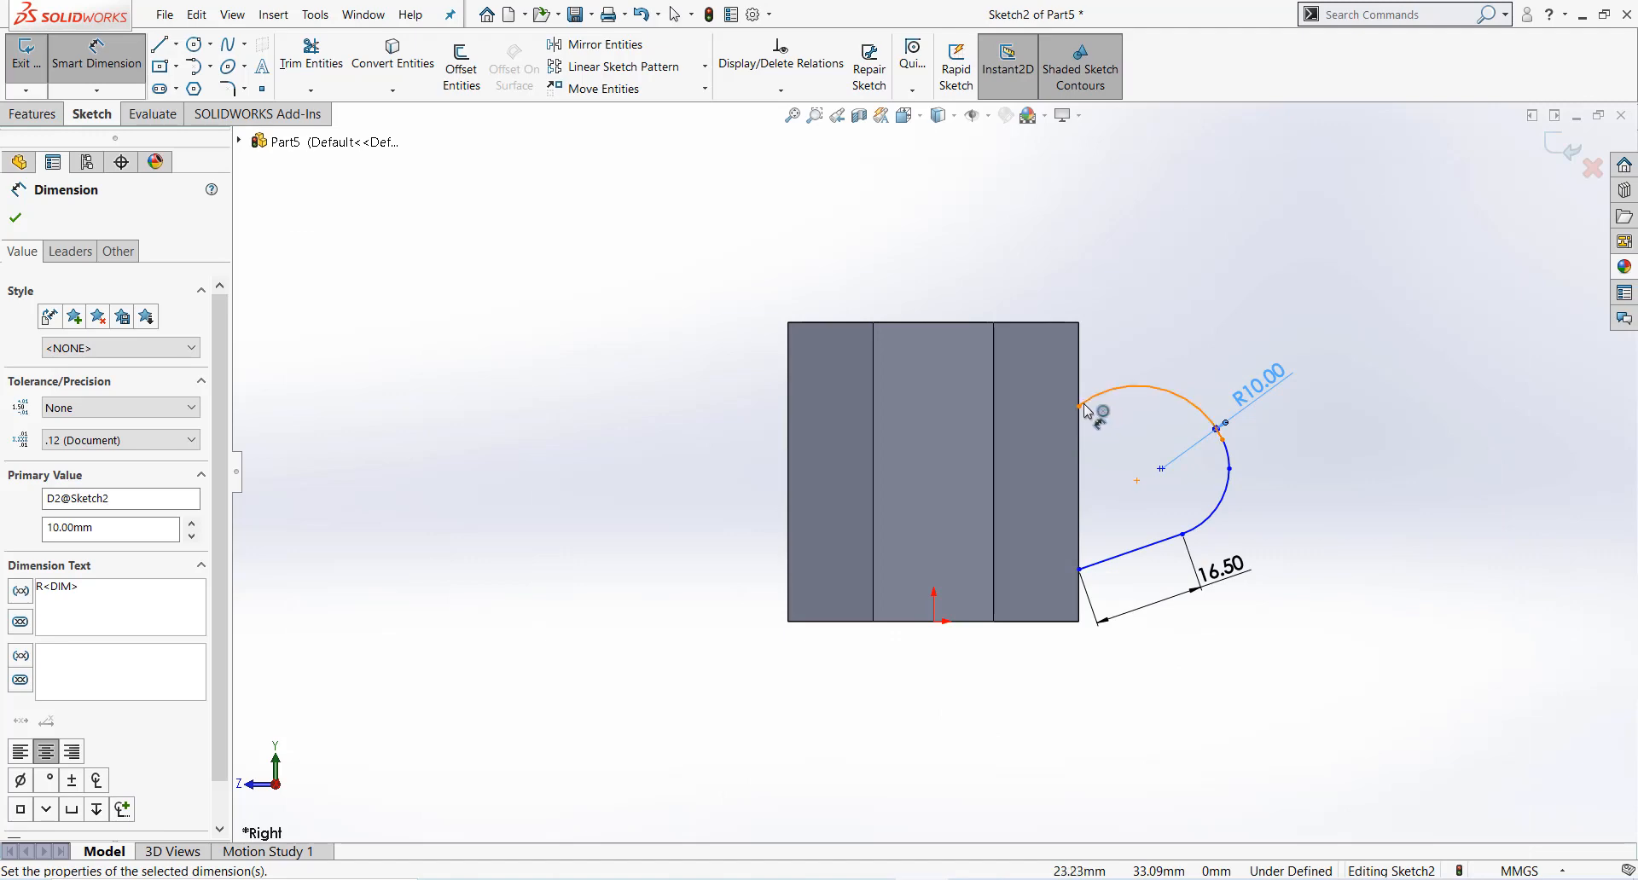
pyautogui.click(1082, 407)
pyautogui.click(1152, 545)
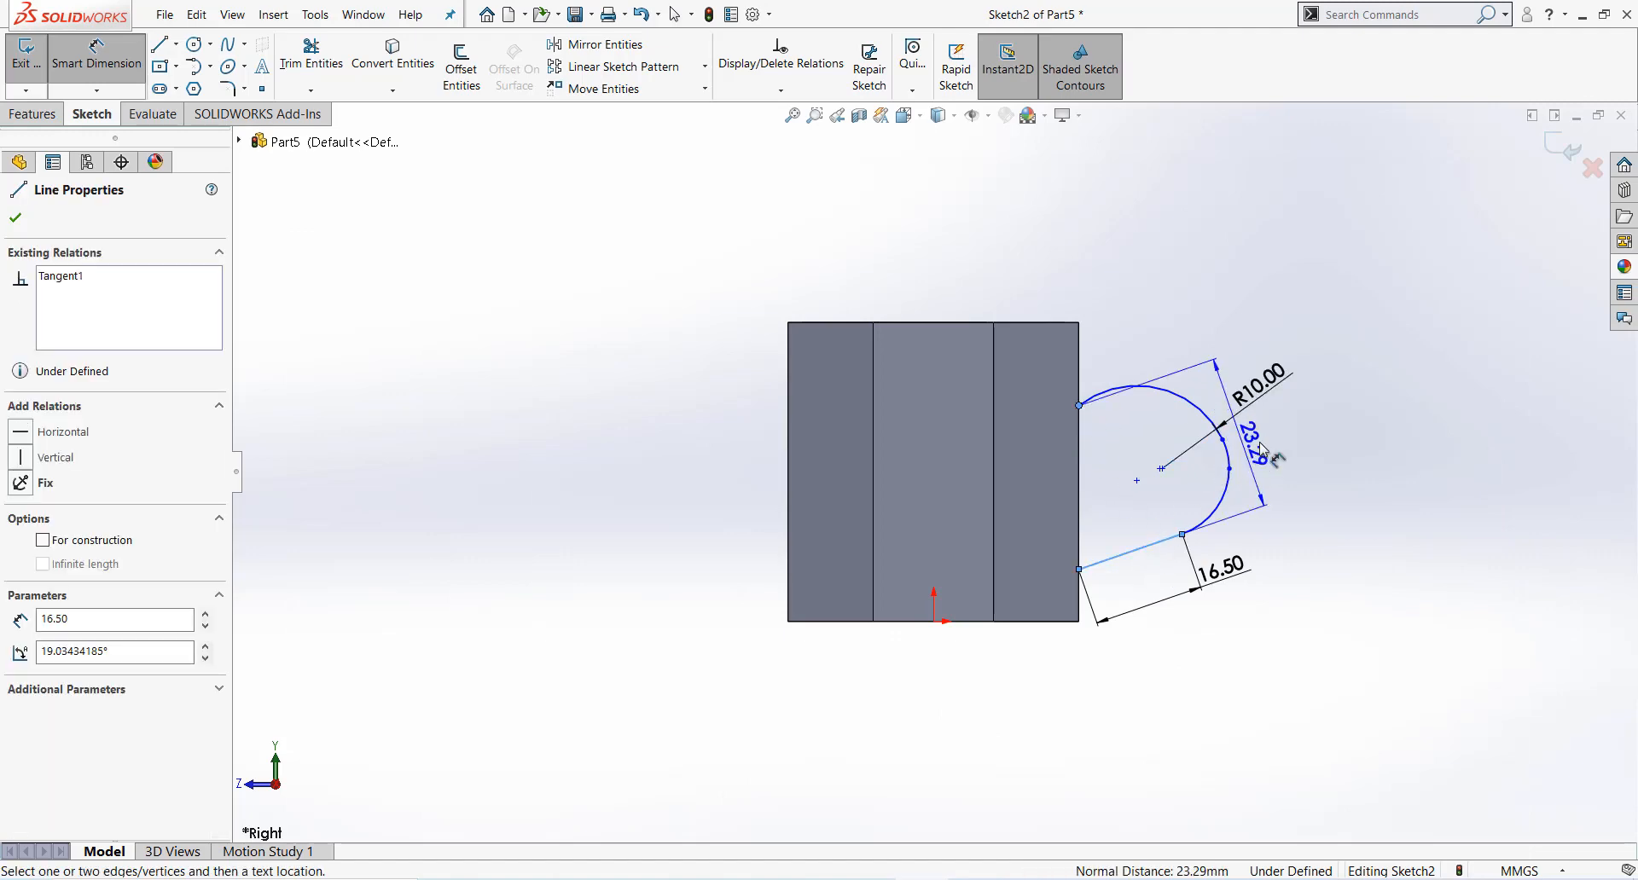
pyautogui.click(1382, 384)
pyautogui.write('20.')
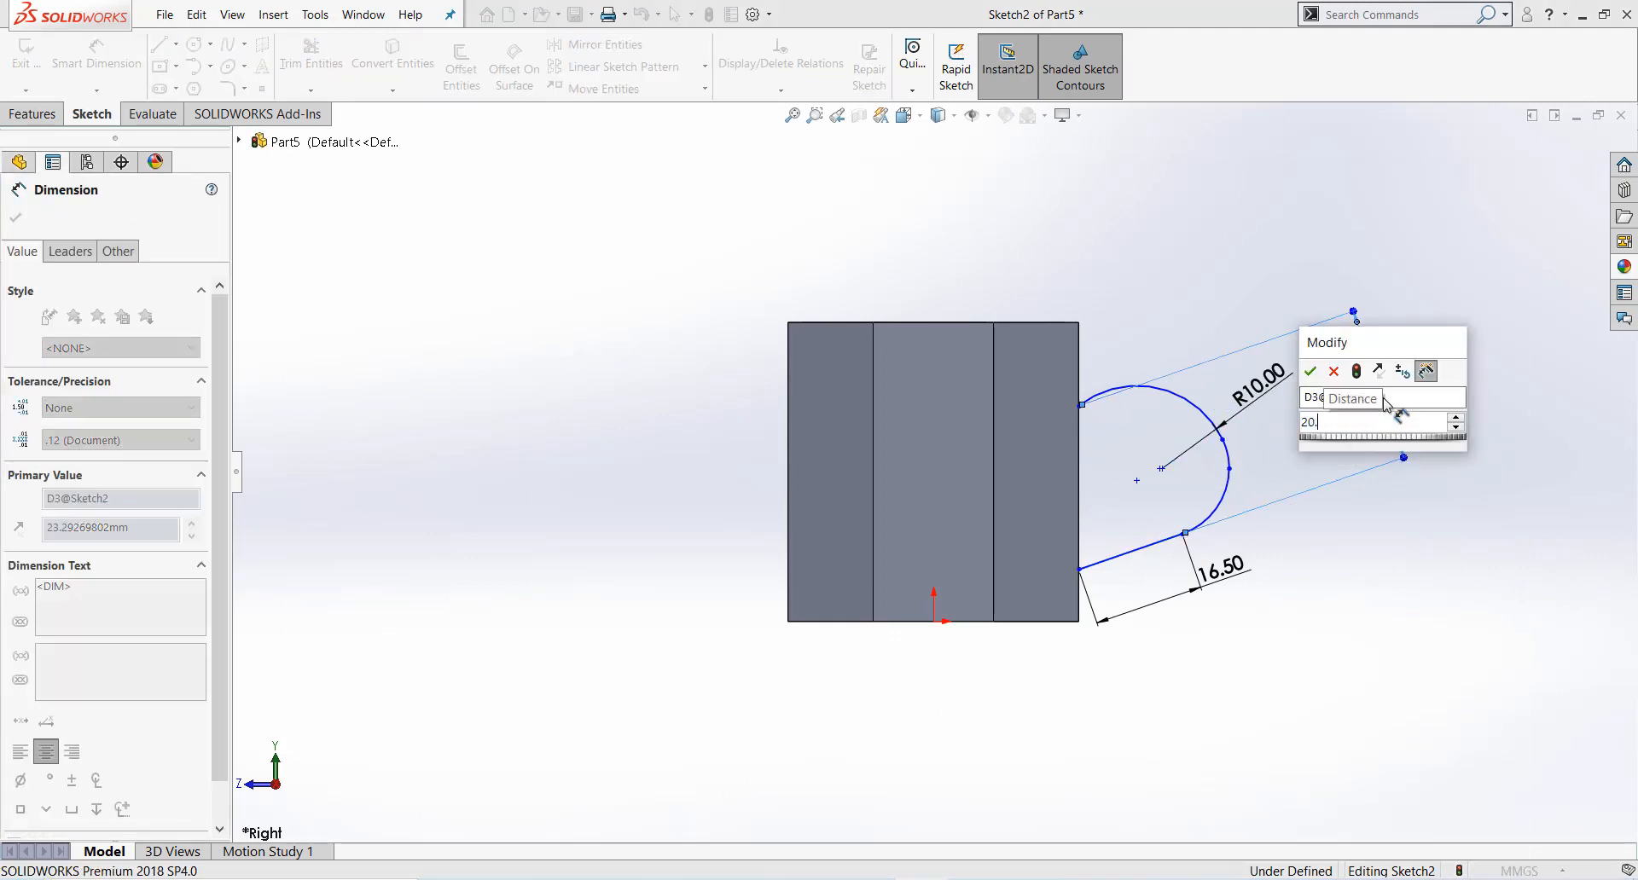
pyautogui.write('8')
pyautogui.press('Return')
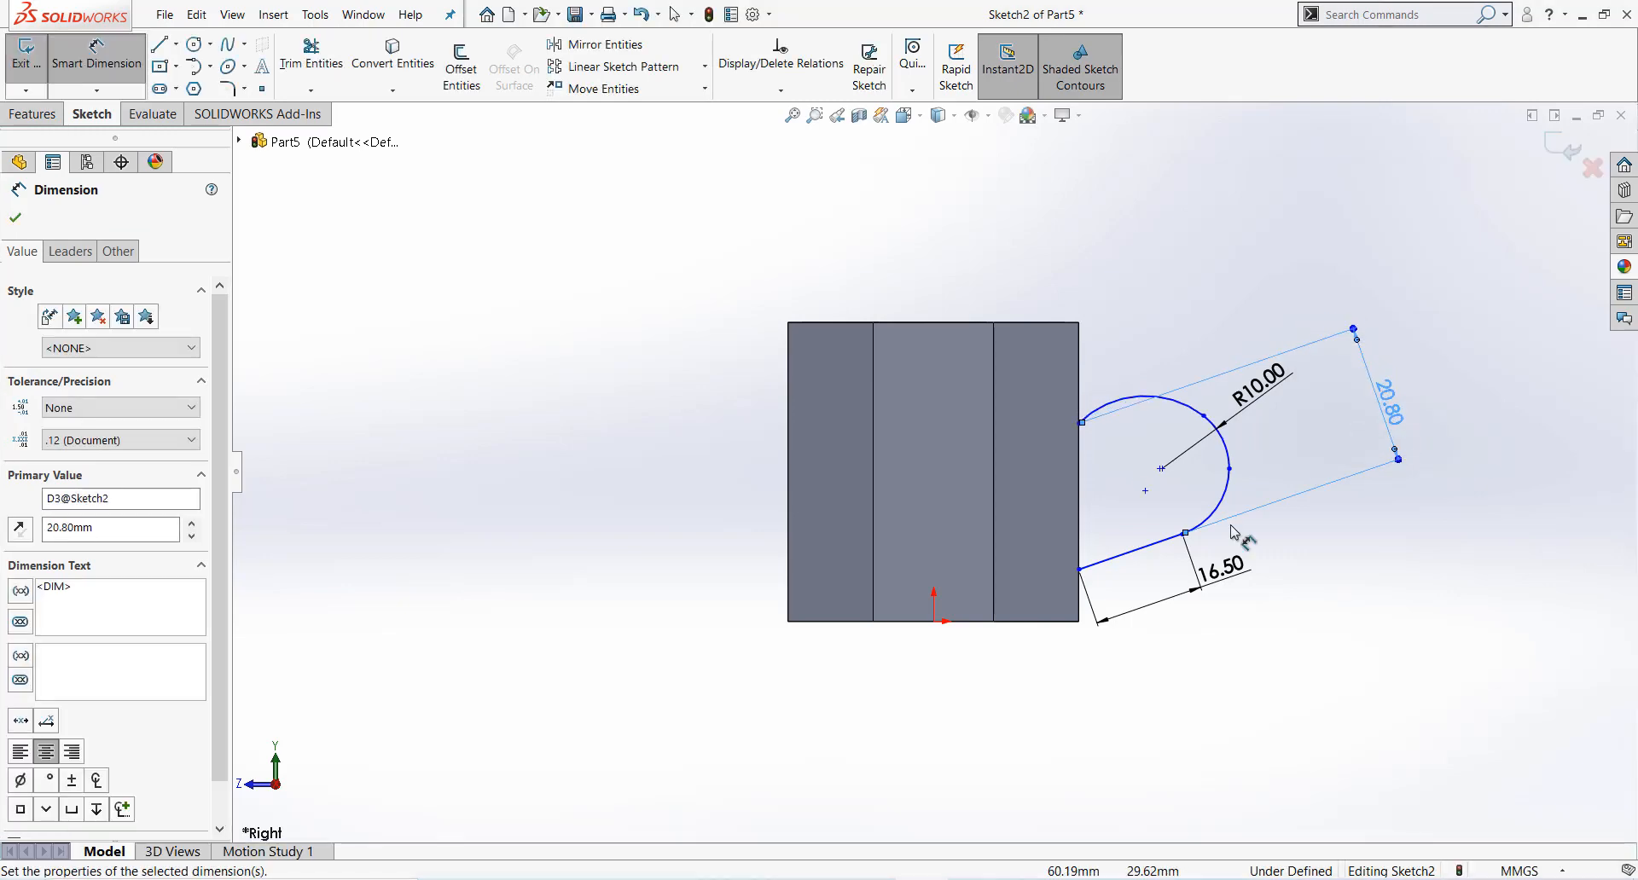
# Step: Check the handle height in the reference drawing and set the arc centre's height above the cup's bottom edge to 25.4 mm
pyautogui.hotkey('alt', 'Tab')
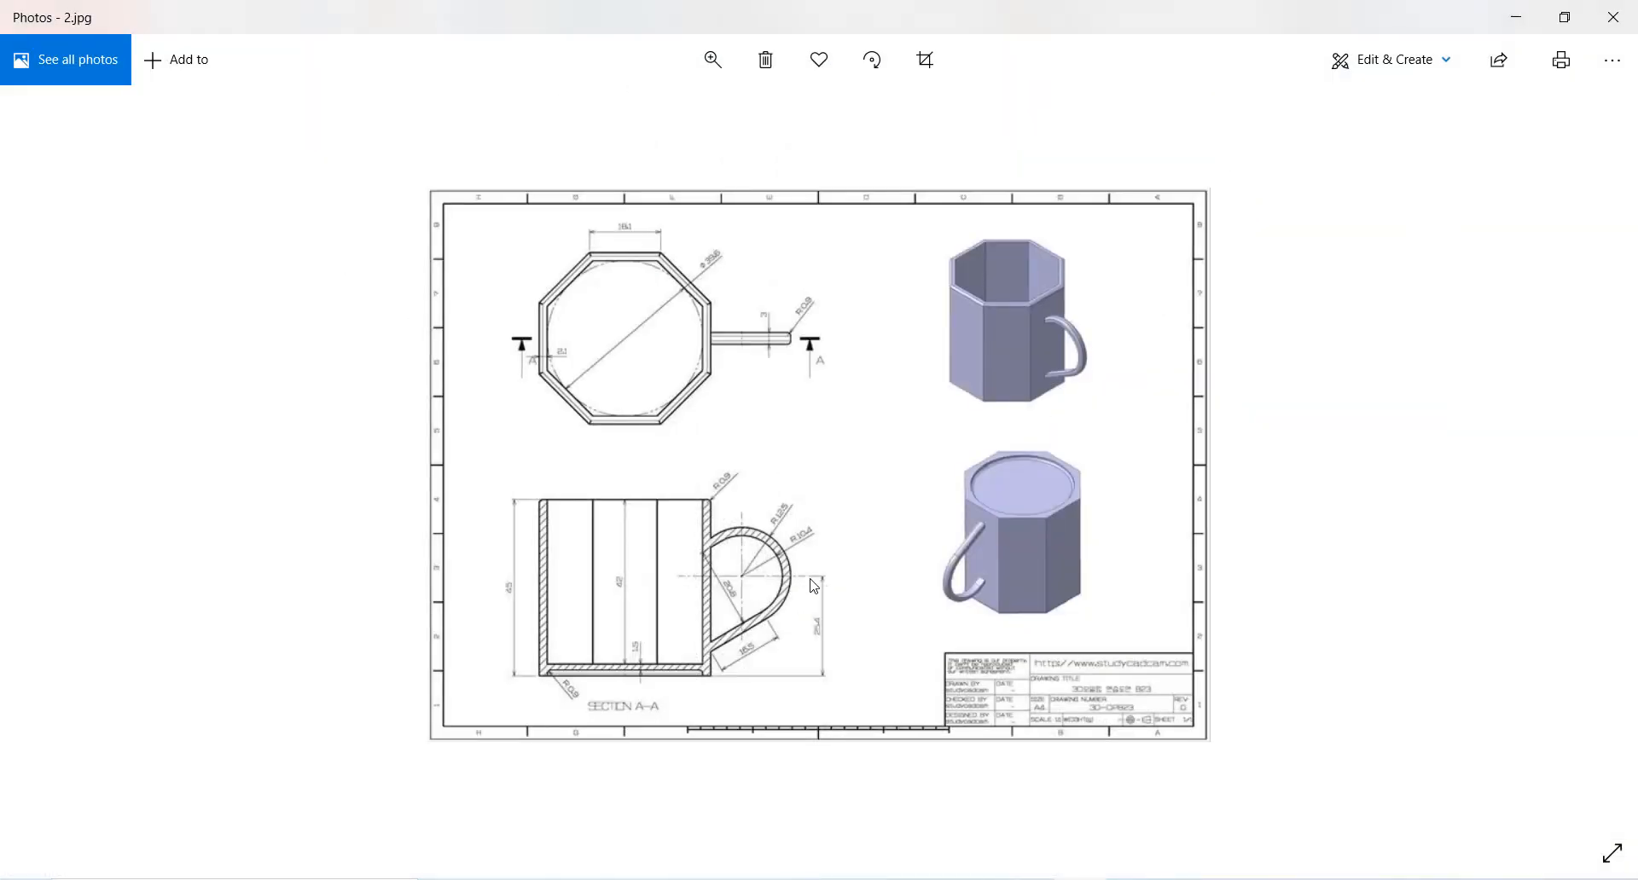
pyautogui.scroll(2, 710, 617)
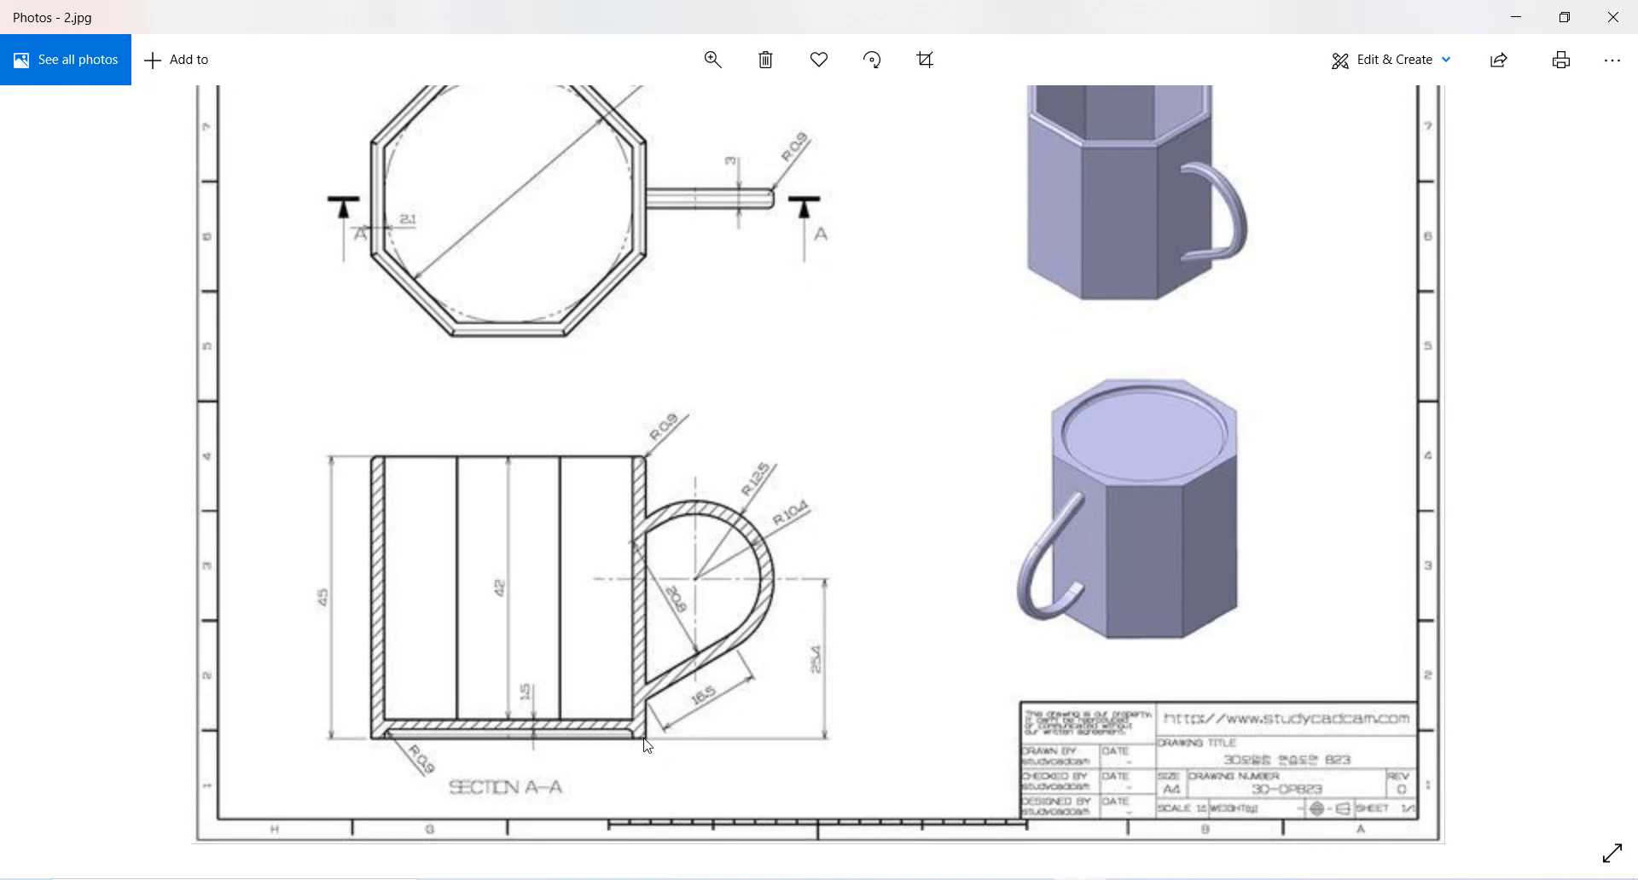
pyautogui.click(1515, 17)
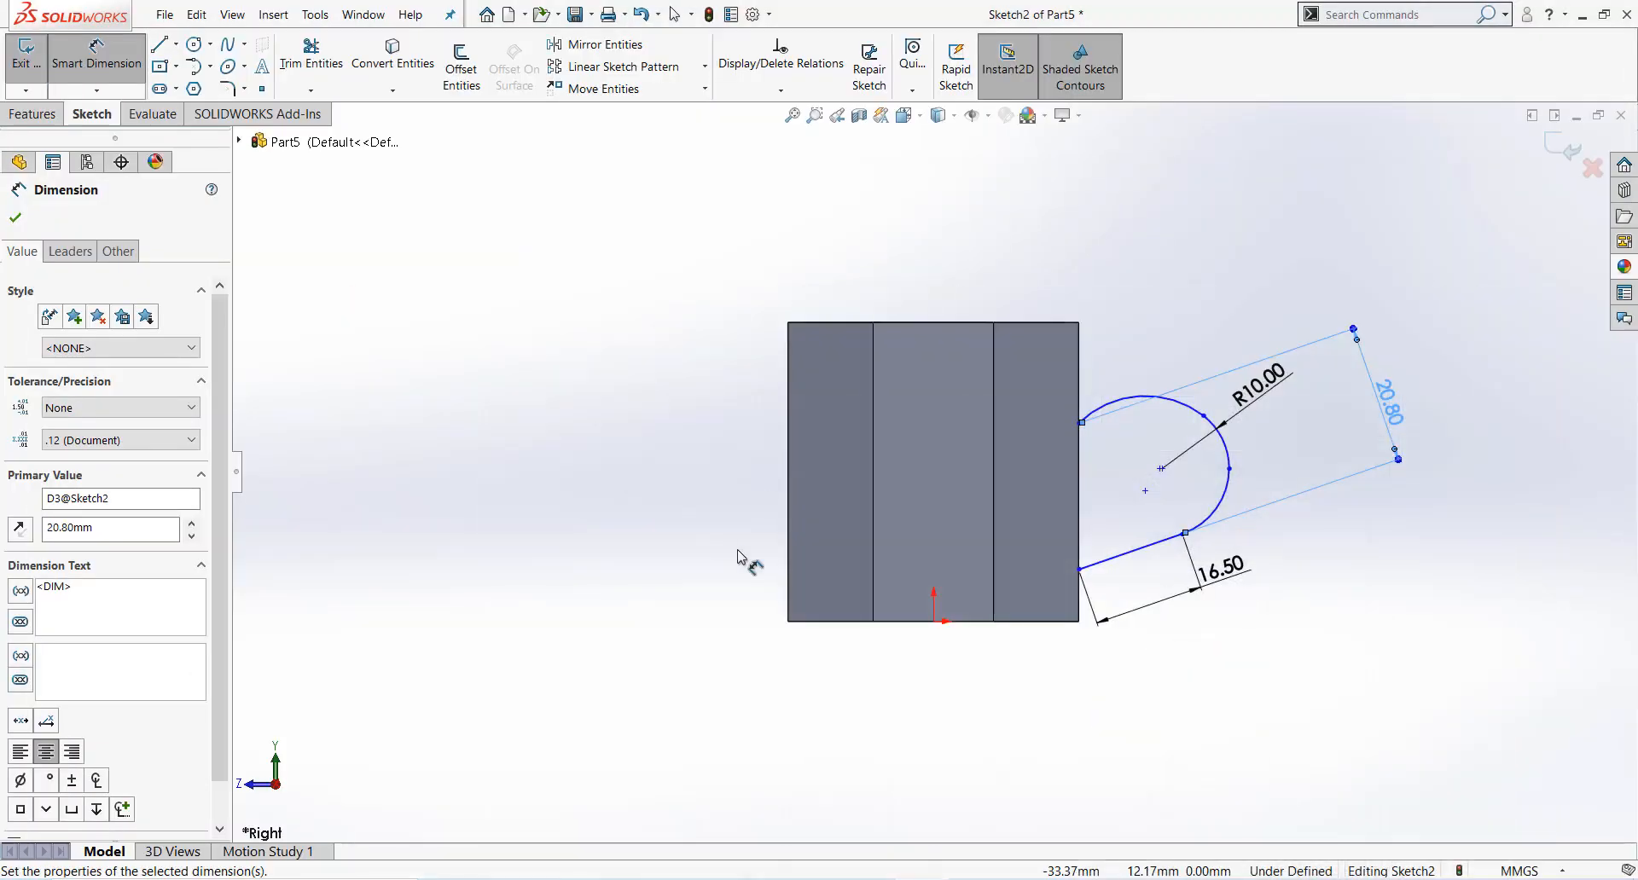
pyautogui.click(1096, 540)
pyautogui.click(1023, 630)
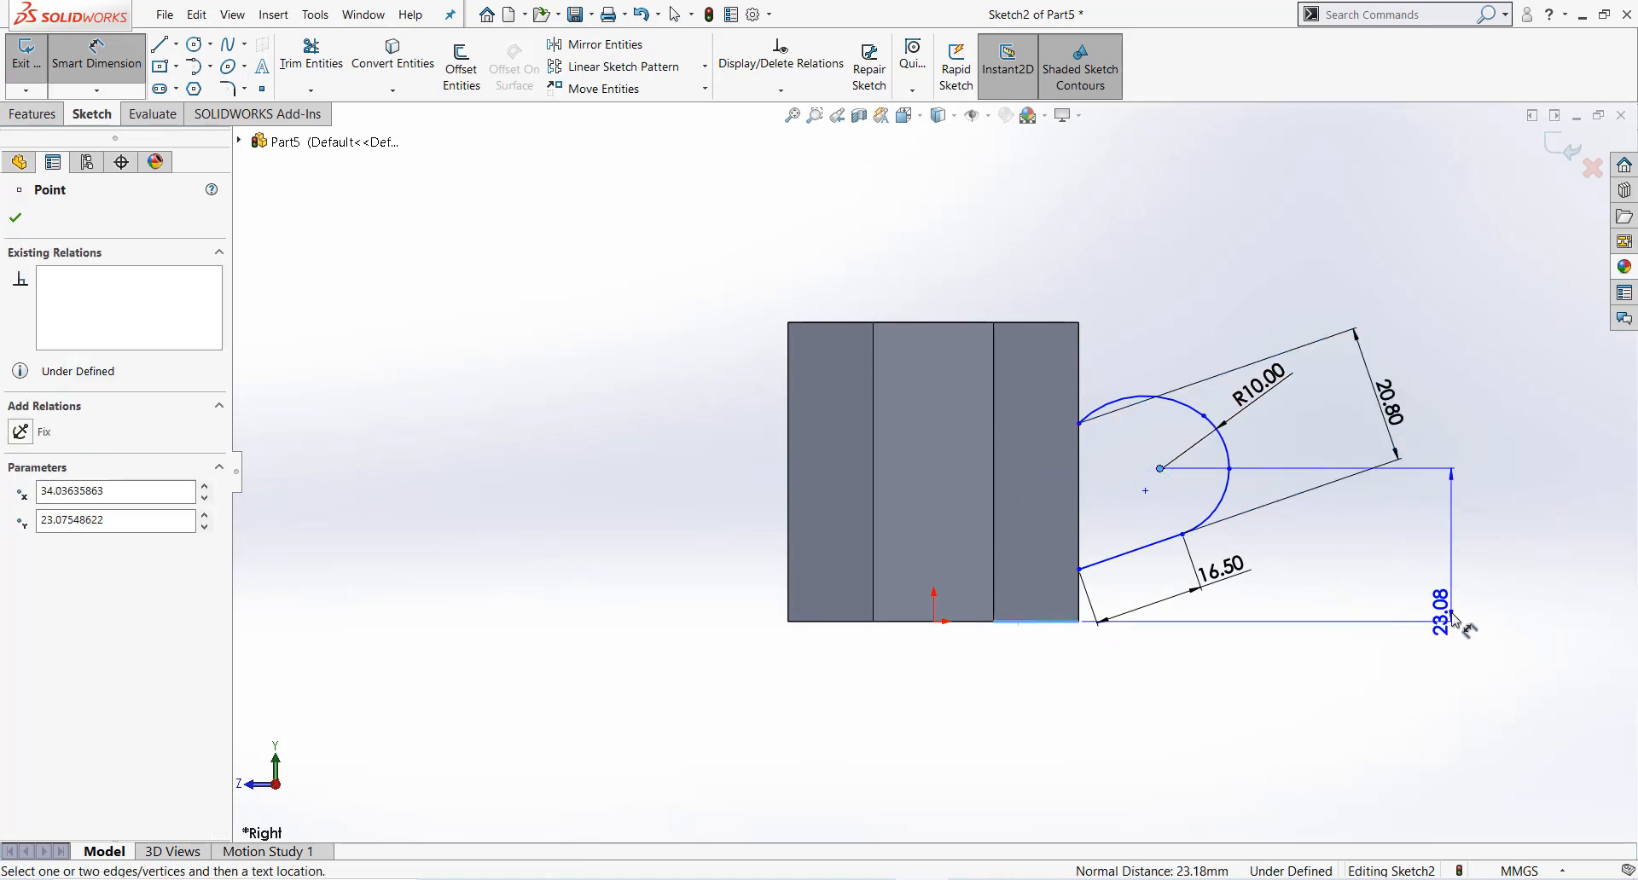
pyautogui.click(1455, 627)
pyautogui.write('25')
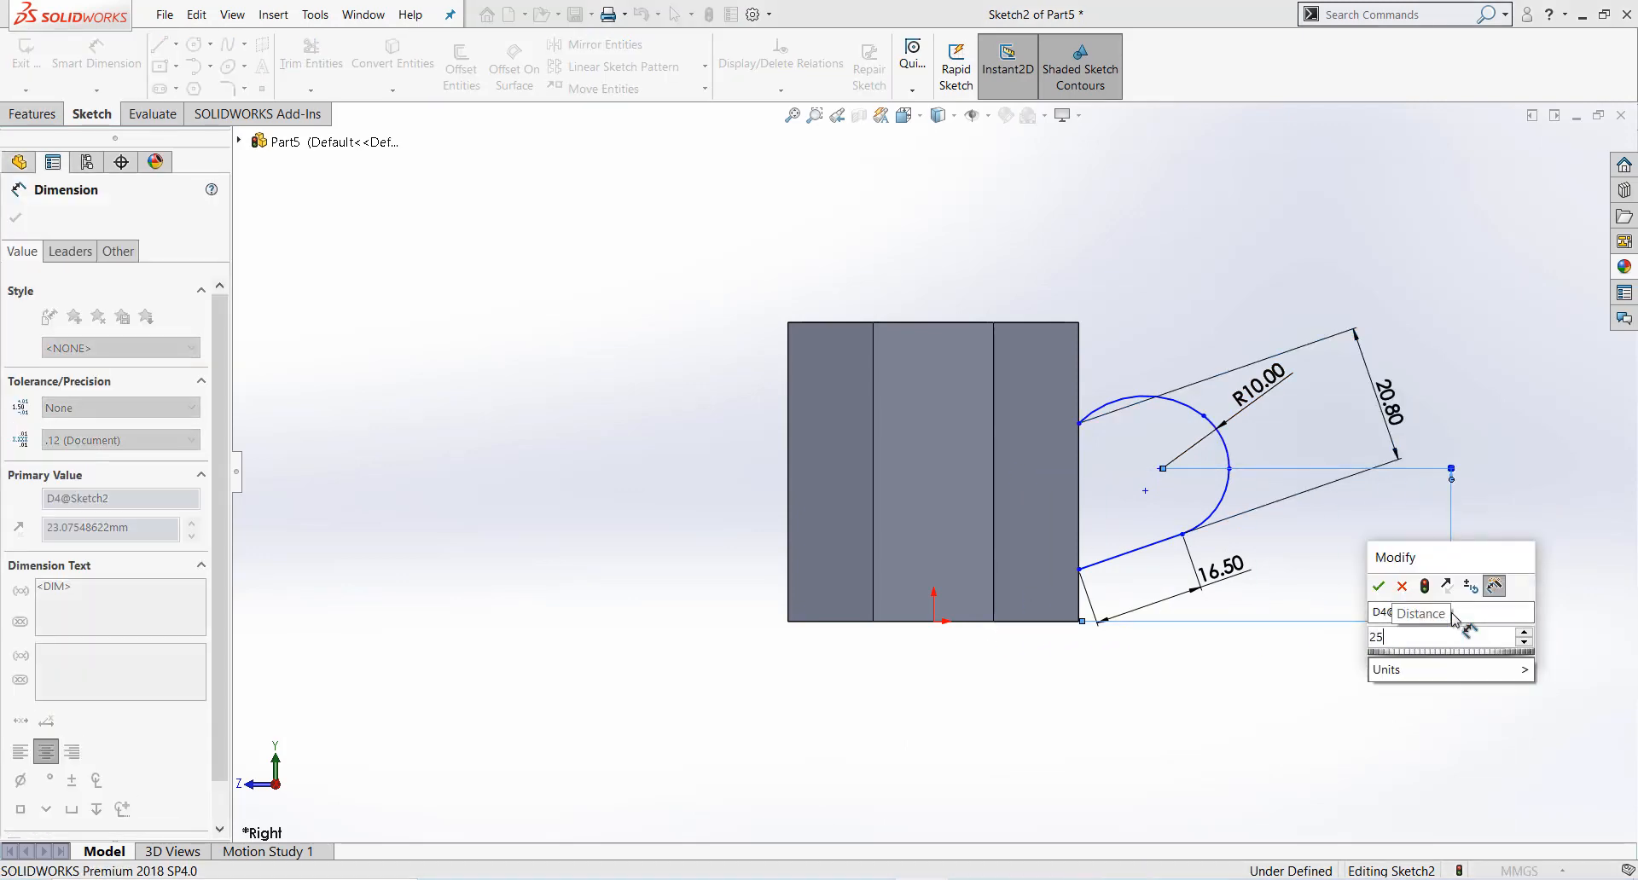
pyautogui.write('.4')
pyautogui.press('Return')
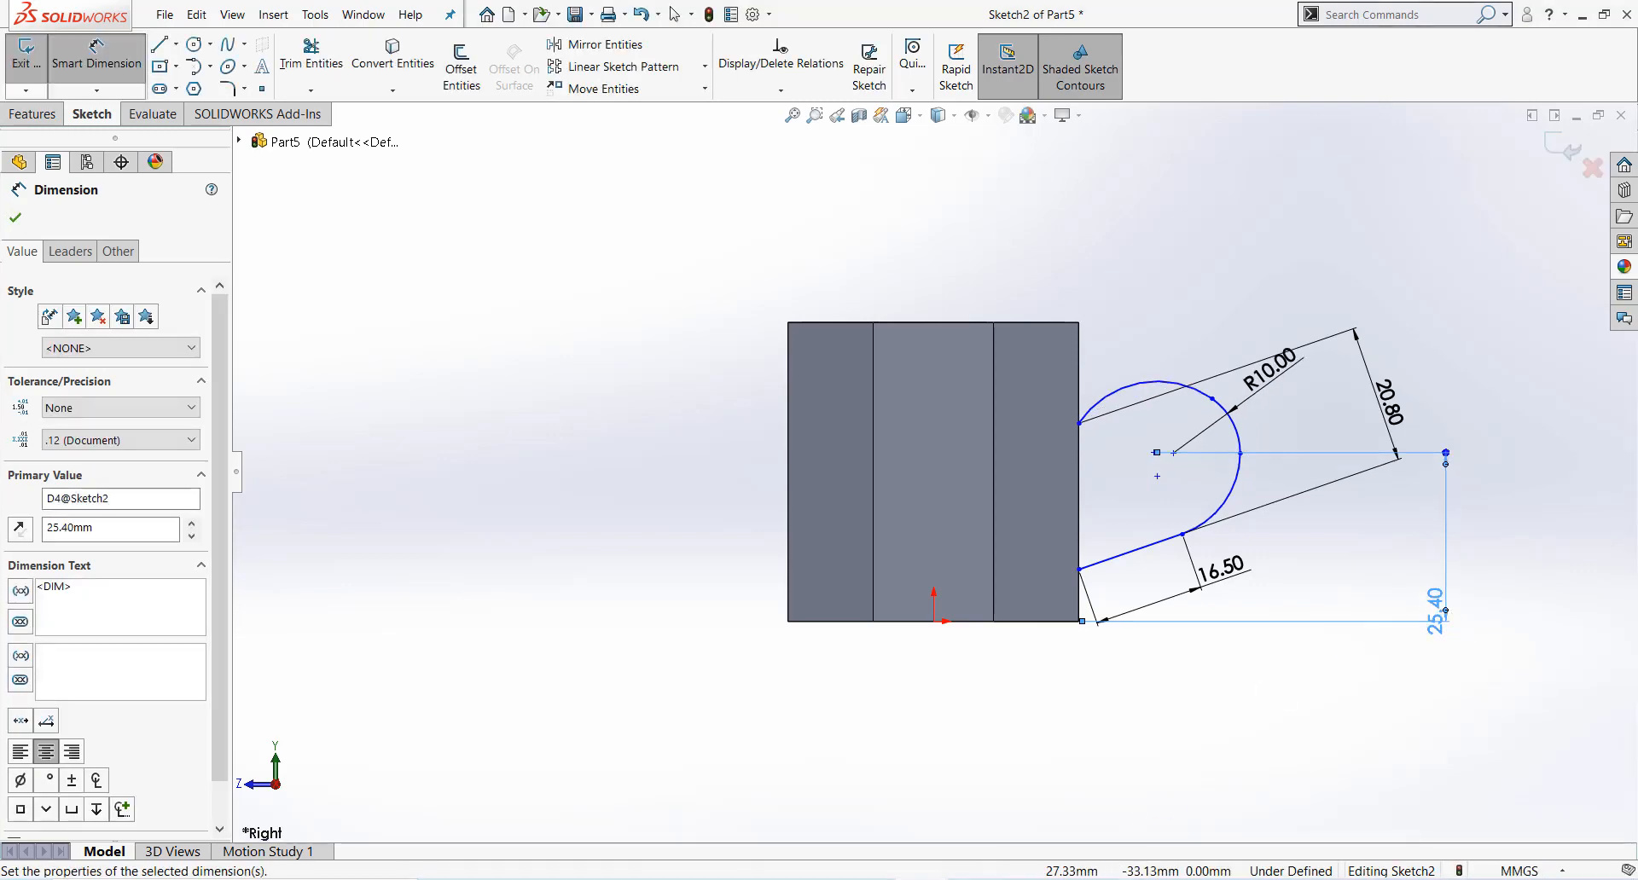
# Step: Compare the handle path with the reference drawing, finish dimensioning and close the sketch
pyautogui.click(1076, 868)
pyautogui.scroll(2, 772, 597)
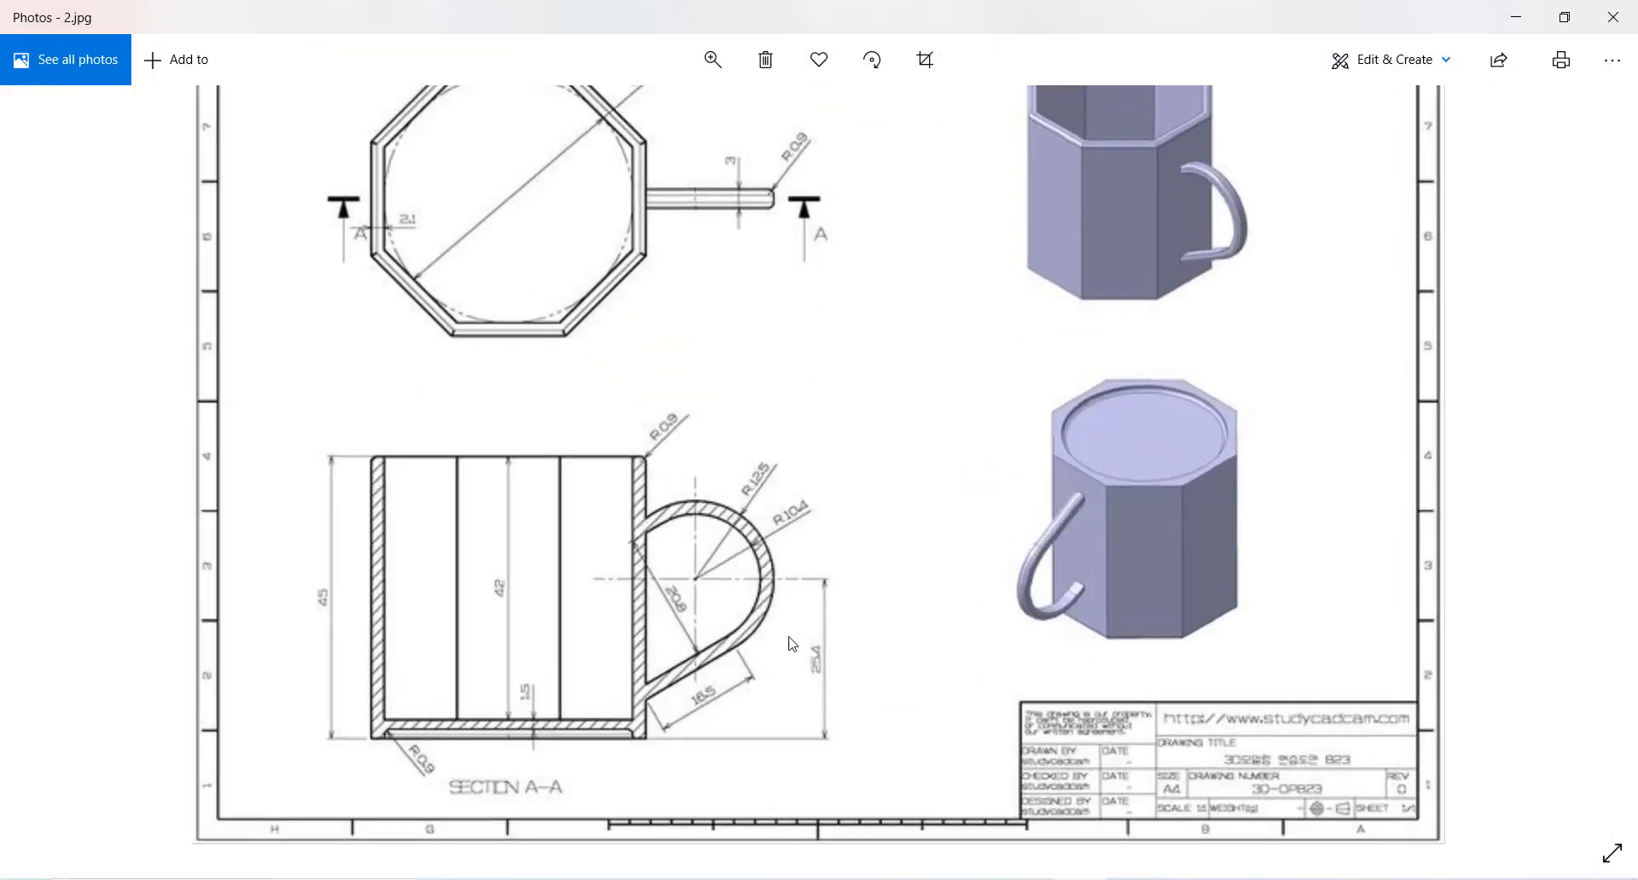
pyautogui.click(1517, 17)
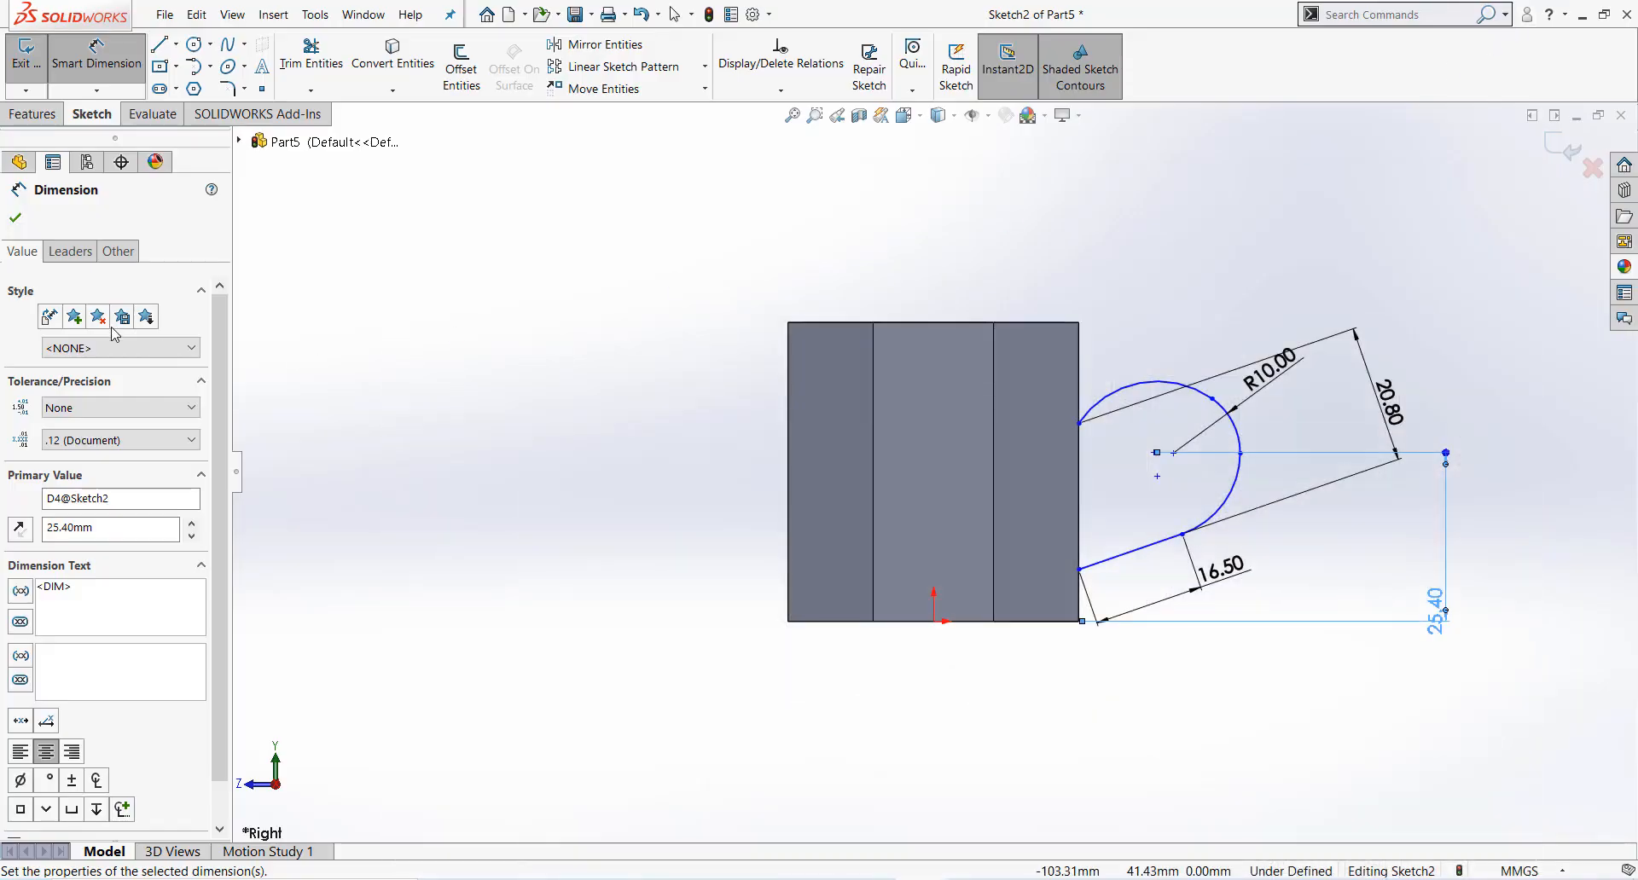
pyautogui.click(15, 217)
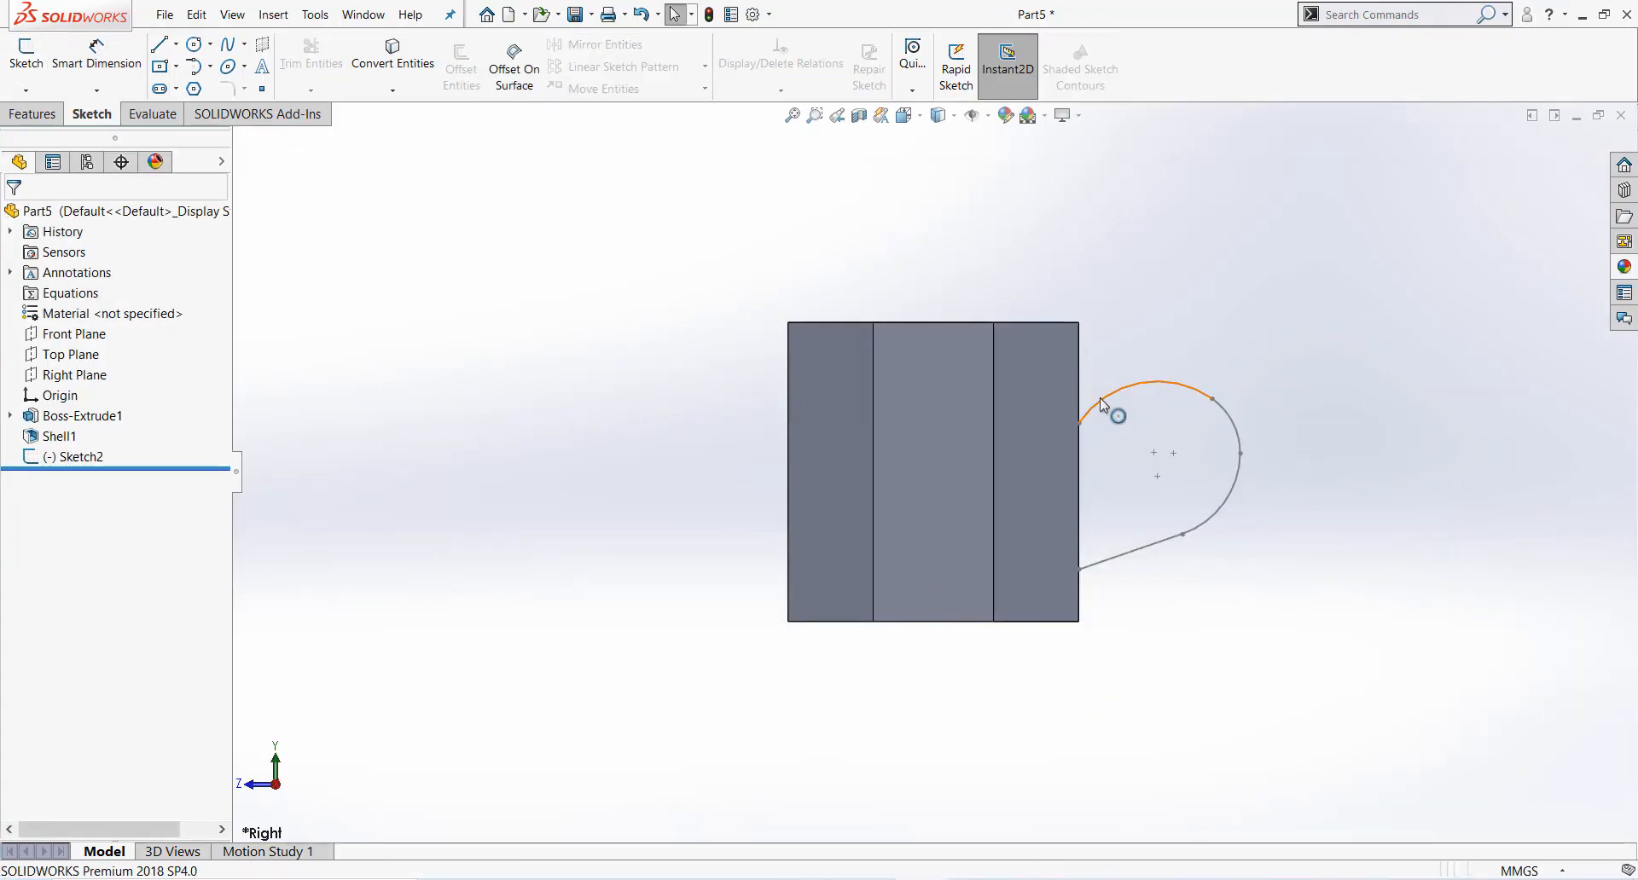
# Step: Sketch a centre rectangle about 5.2 by 3.9 mm on the cup's flat handle-side face, centred near the handle path's upper end
pyautogui.moveTo(1102, 404); pyautogui.dragTo(1063, 406, button='middle')
pyautogui.click(1060, 396)
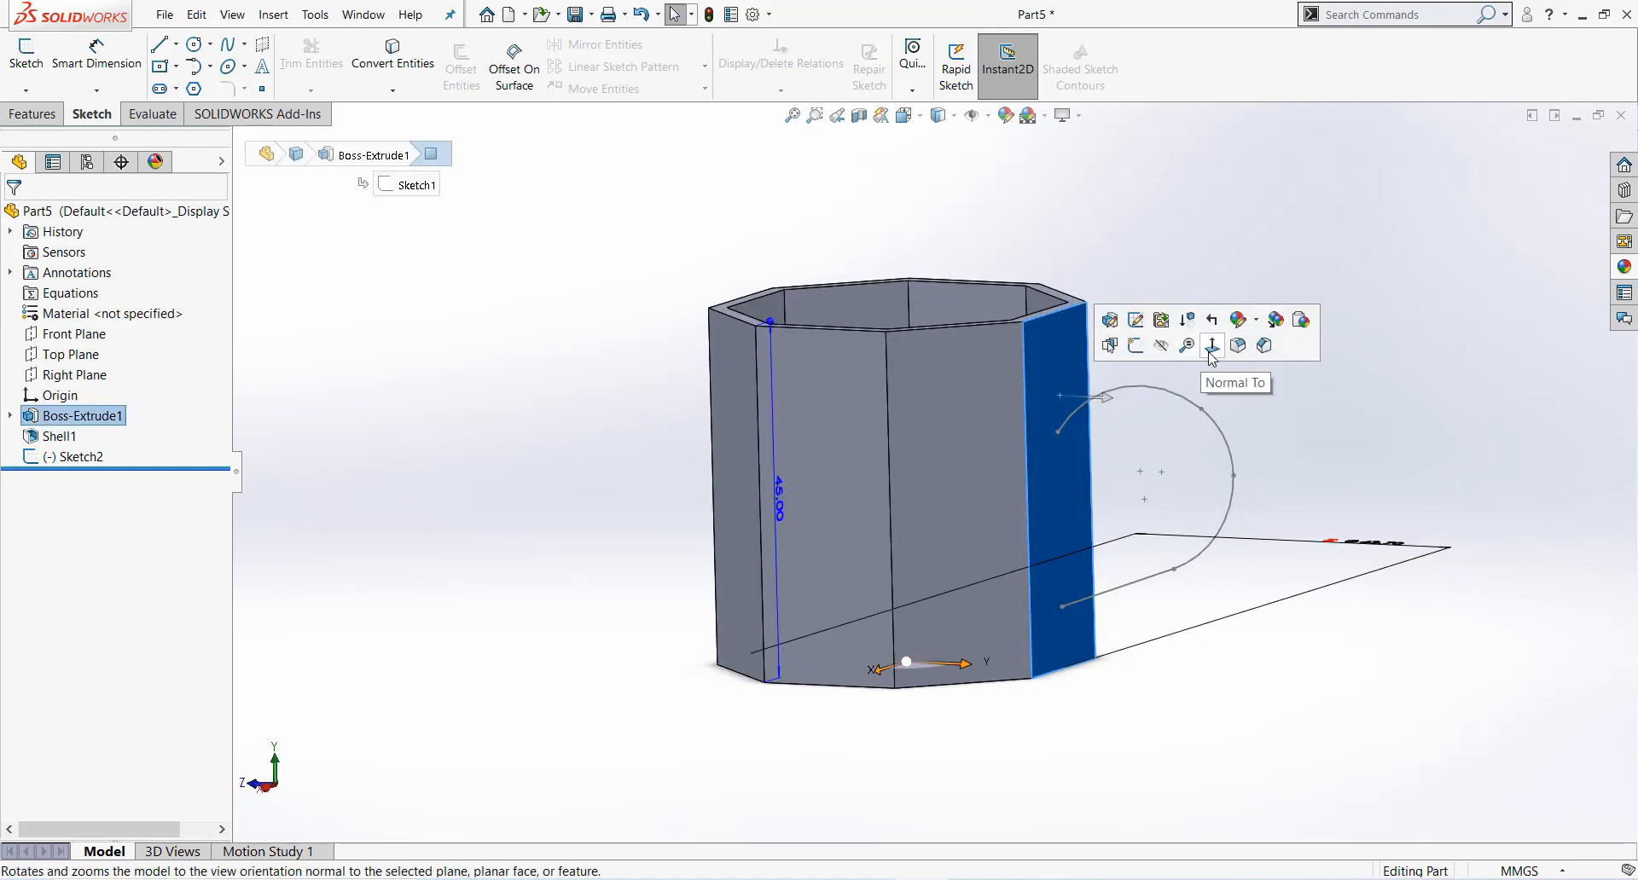
pyautogui.click(1212, 346)
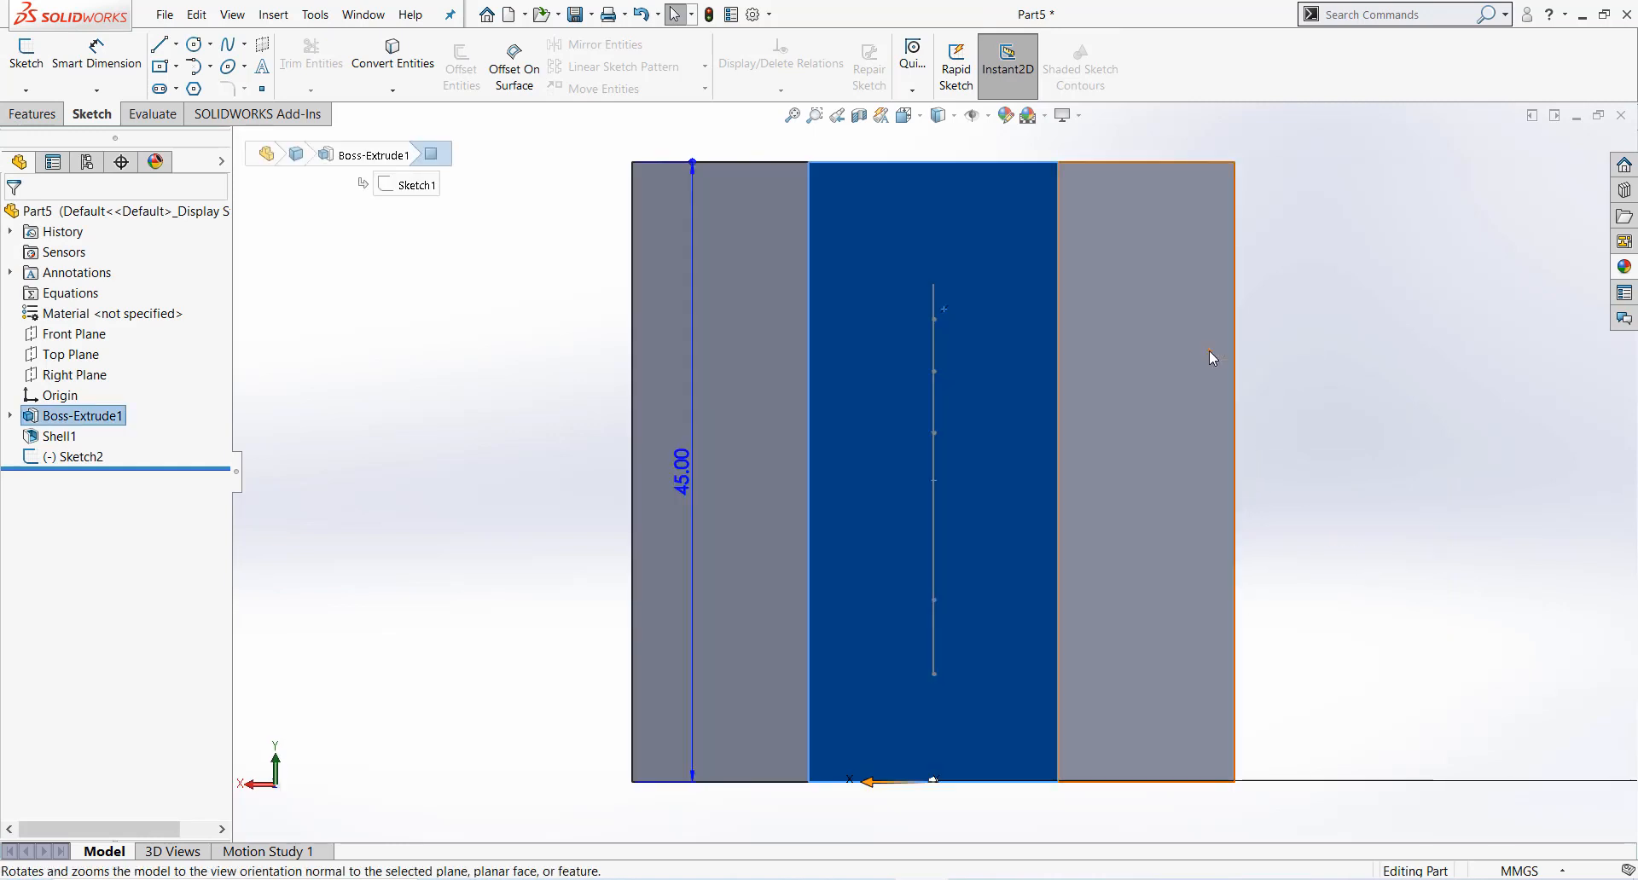
pyautogui.click(161, 69)
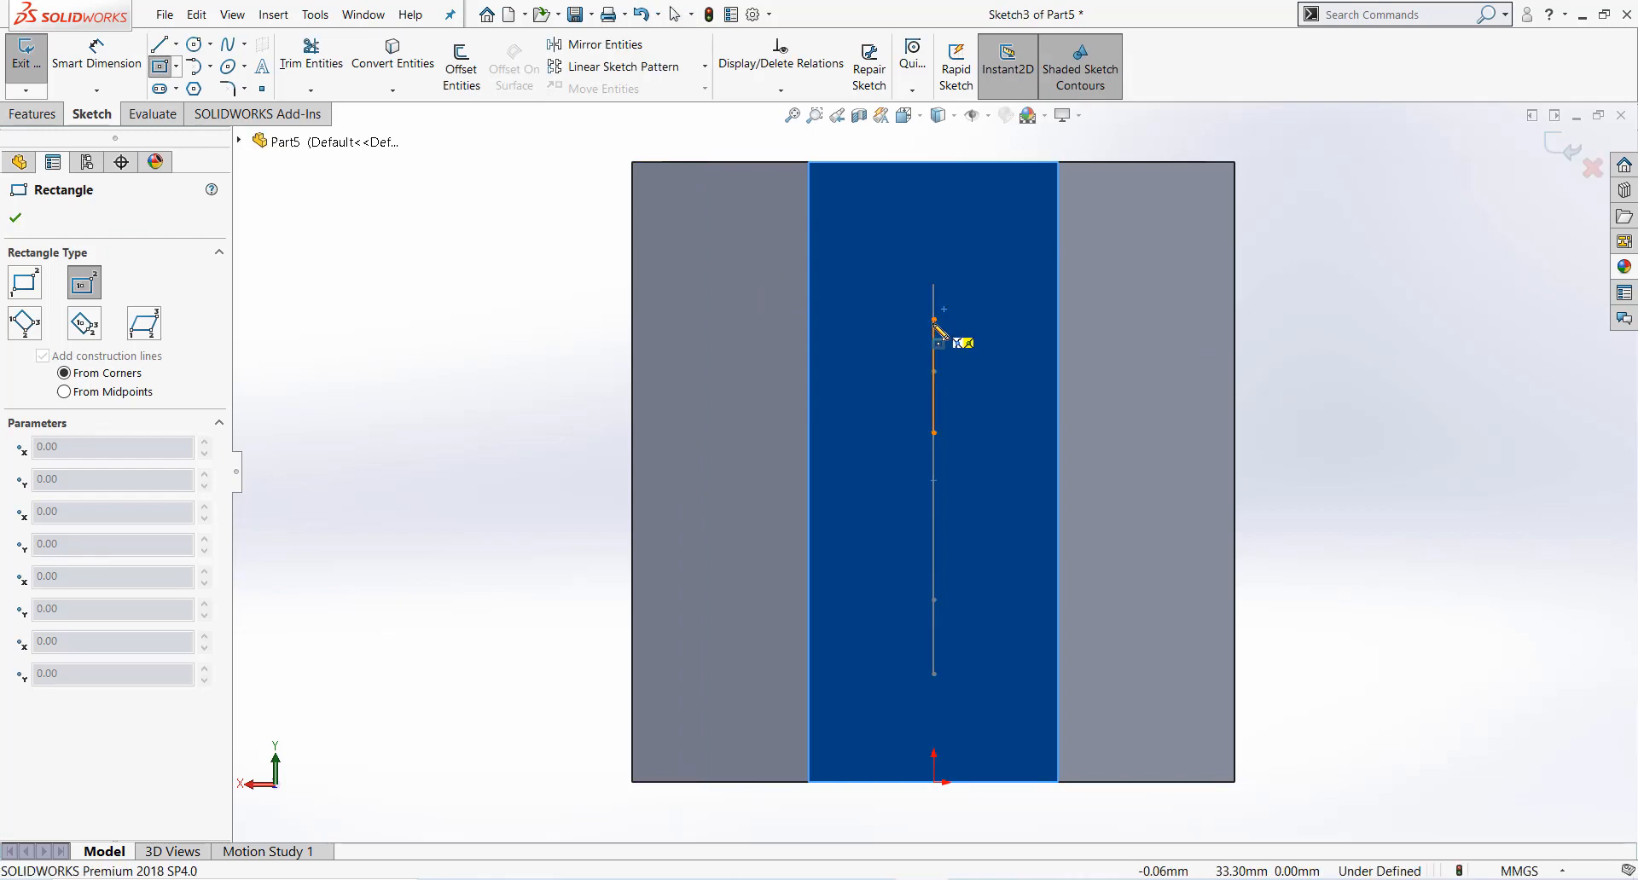
pyautogui.click(933, 320)
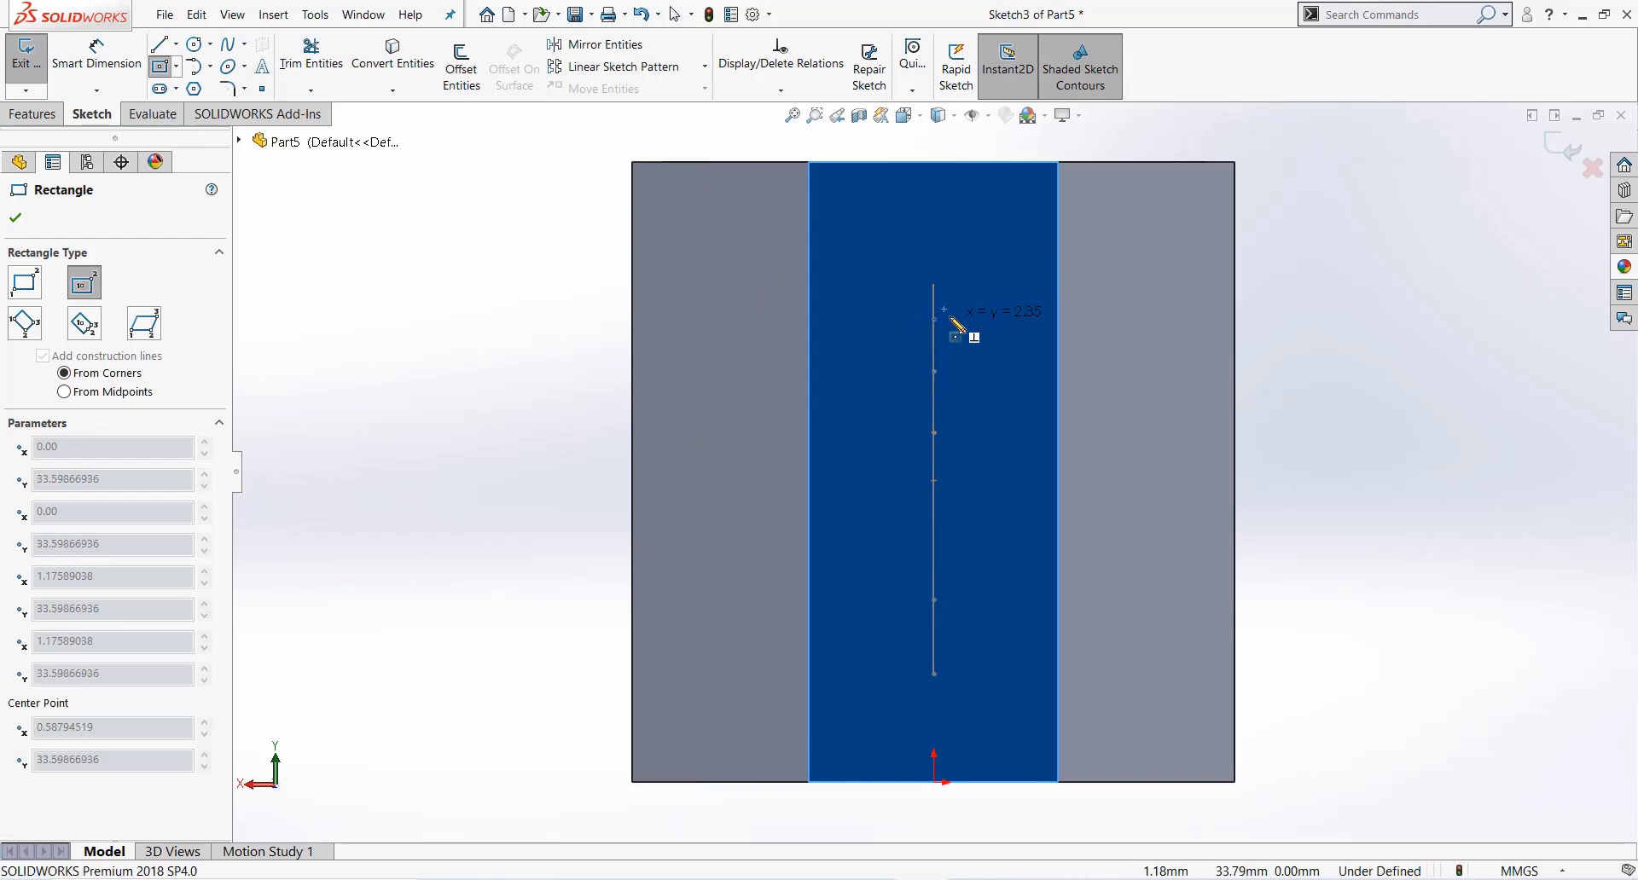
pyautogui.click(970, 292)
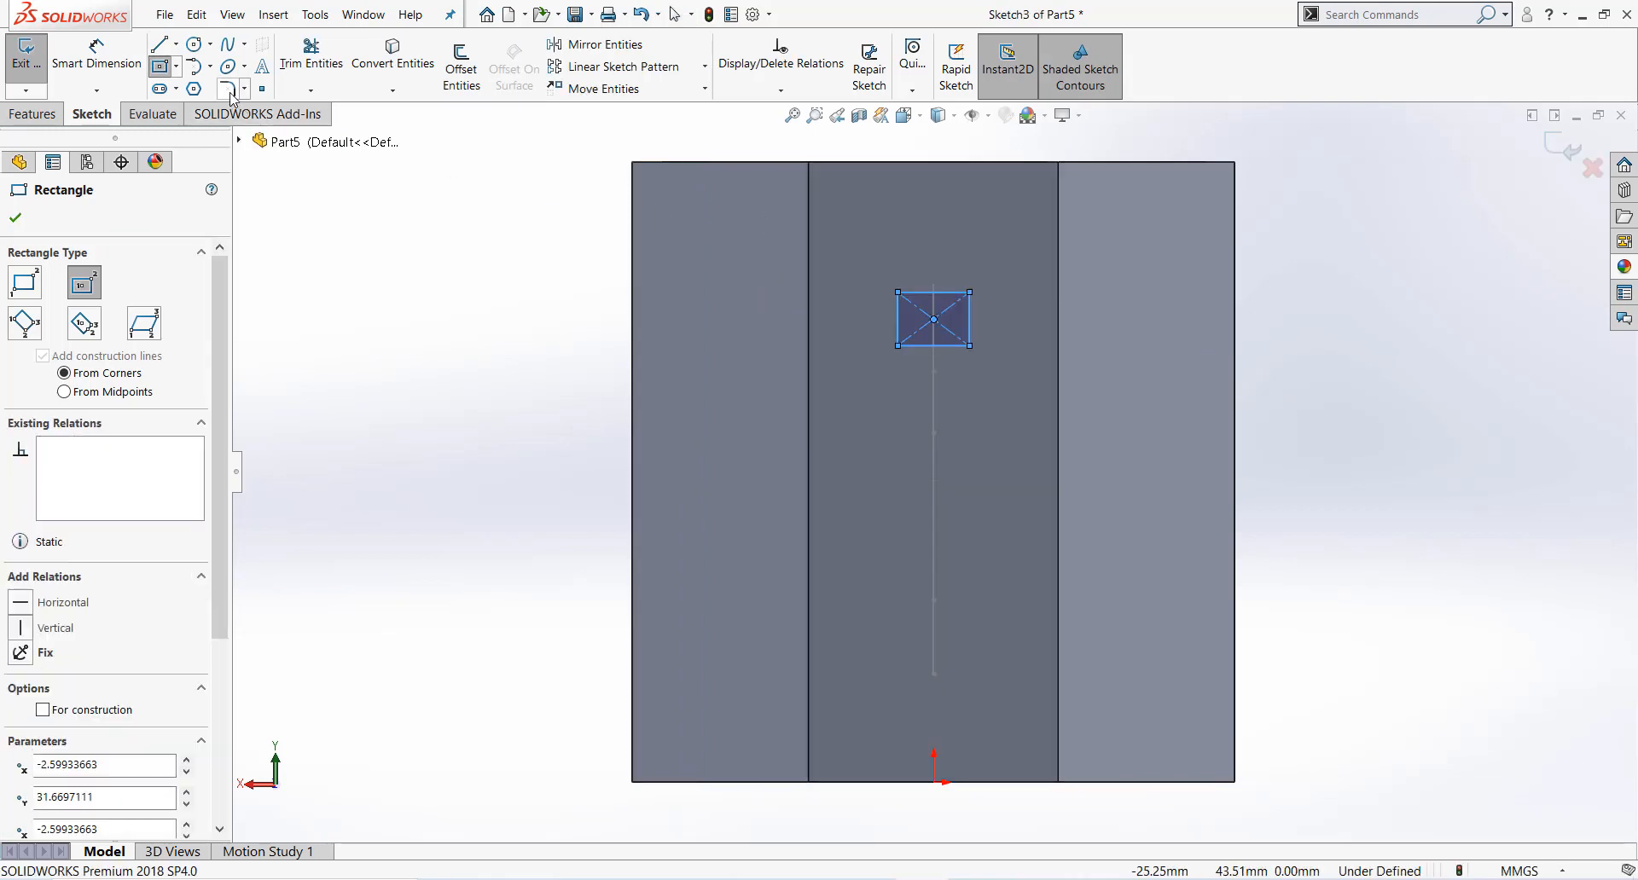
# Step: Check the handle thickness in the reference drawing and set the profile rectangle's height to 2.5 mm
pyautogui.click(109, 67)
pyautogui.click(975, 325)
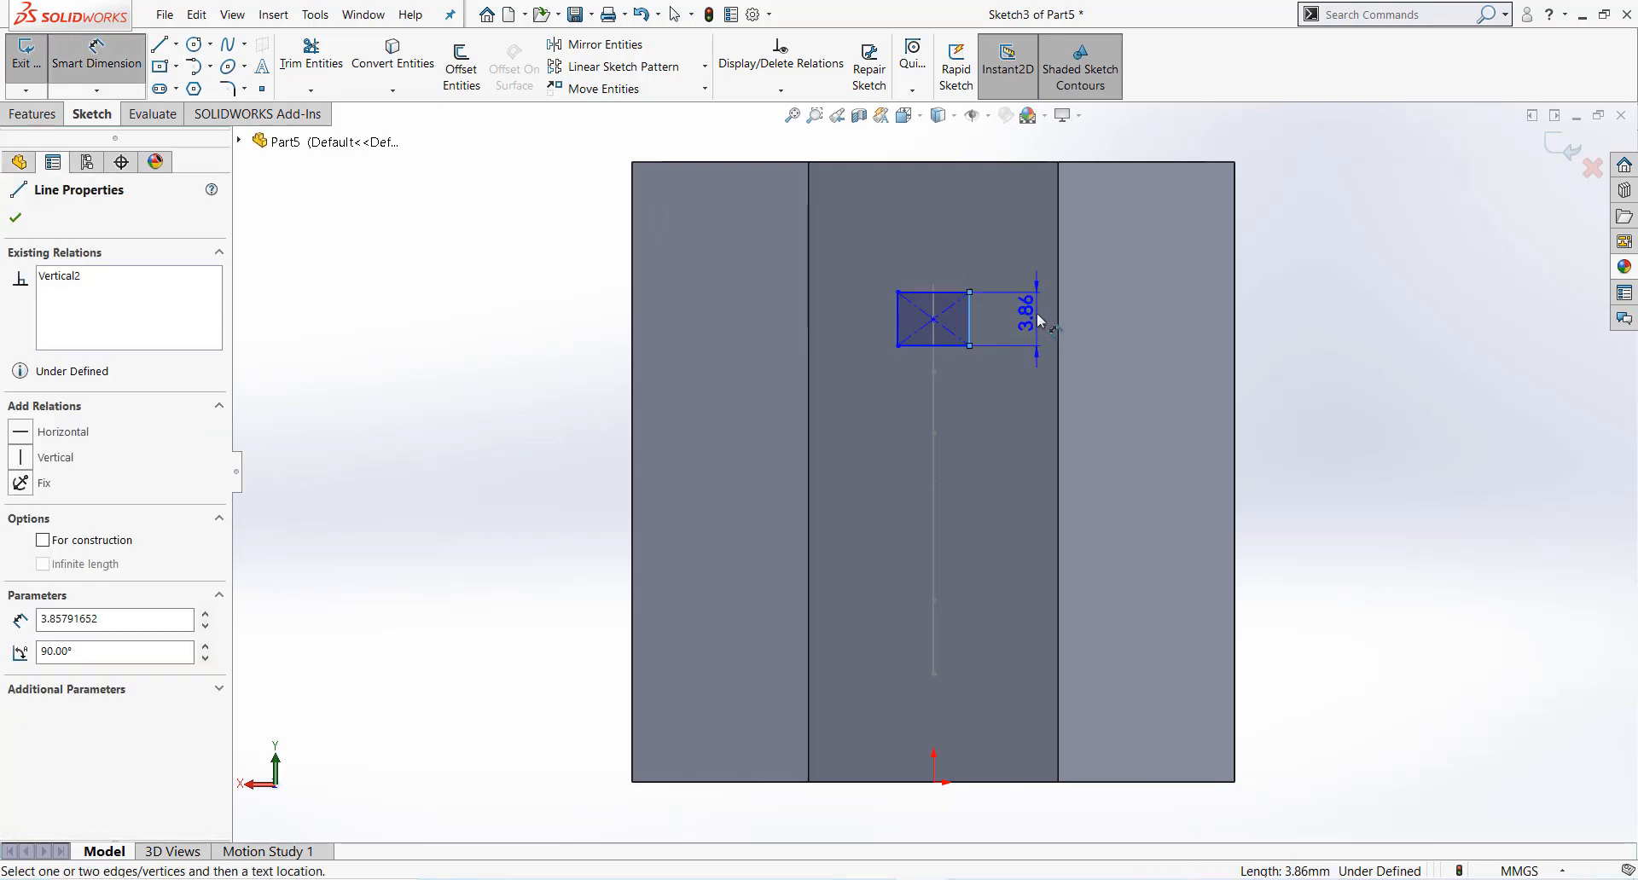
pyautogui.click(1041, 354)
pyautogui.click(1080, 878)
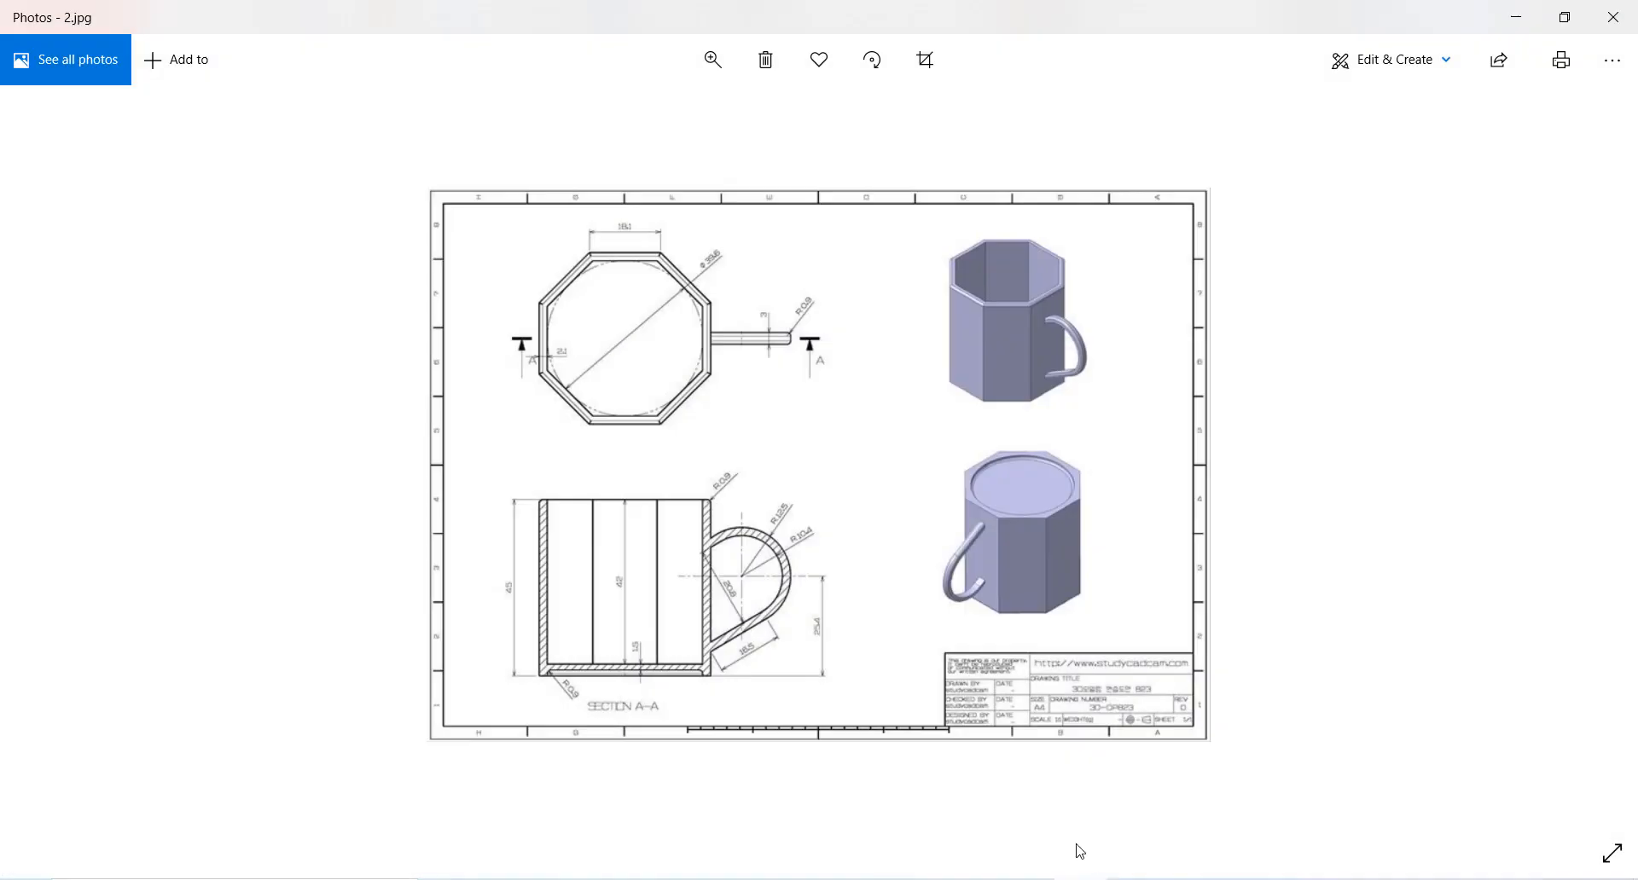
pyautogui.scroll(2, 823, 584)
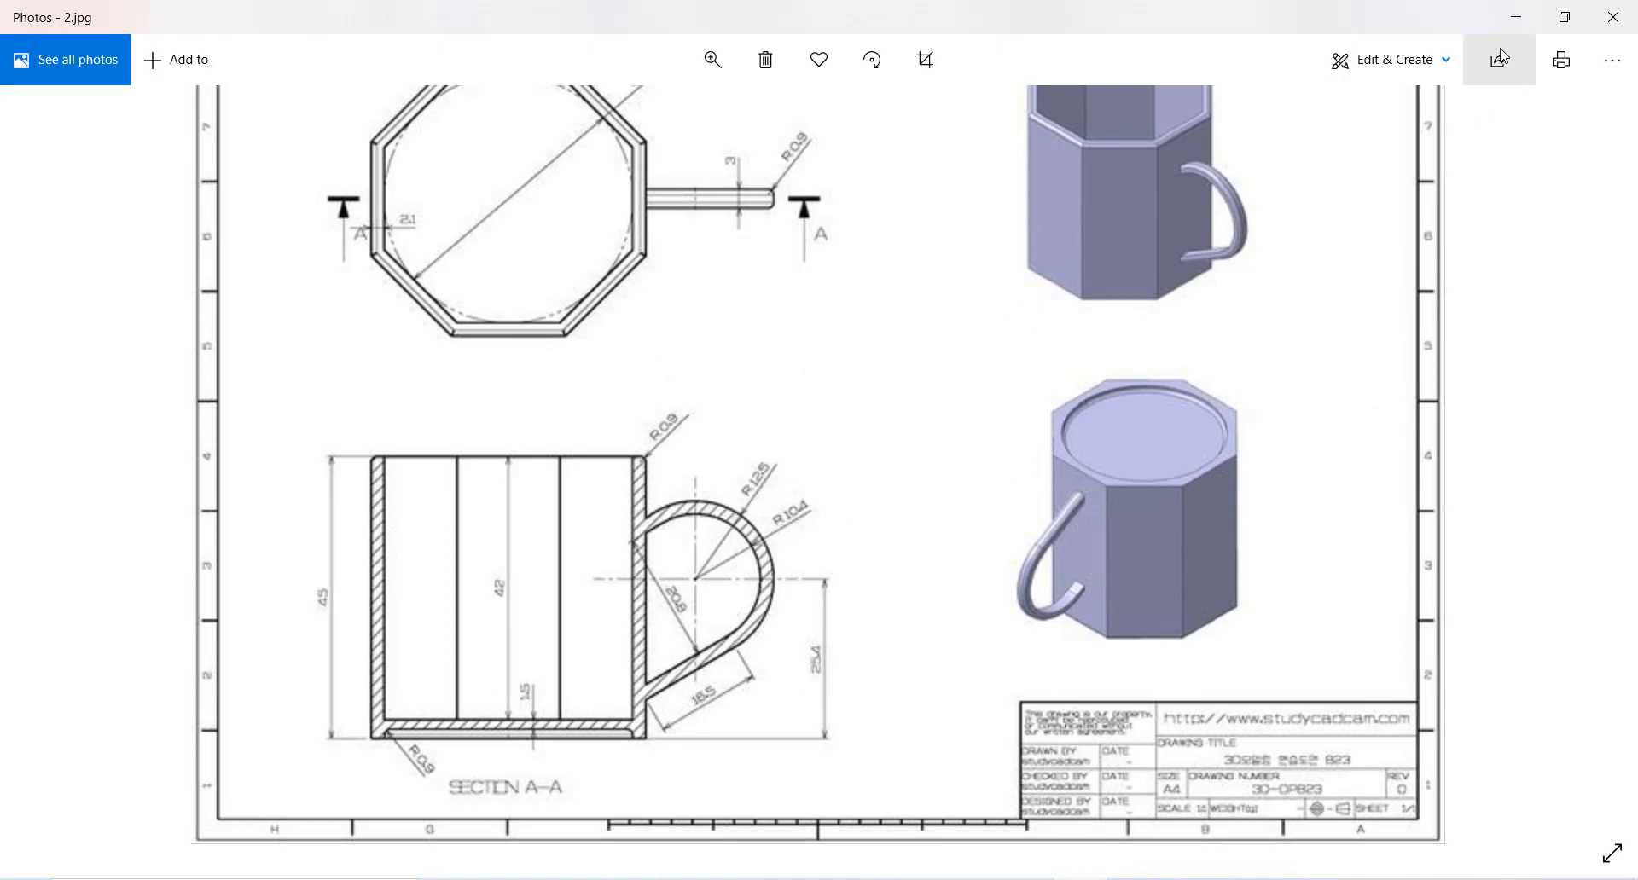
pyautogui.hotkey('alt', 'Tab')
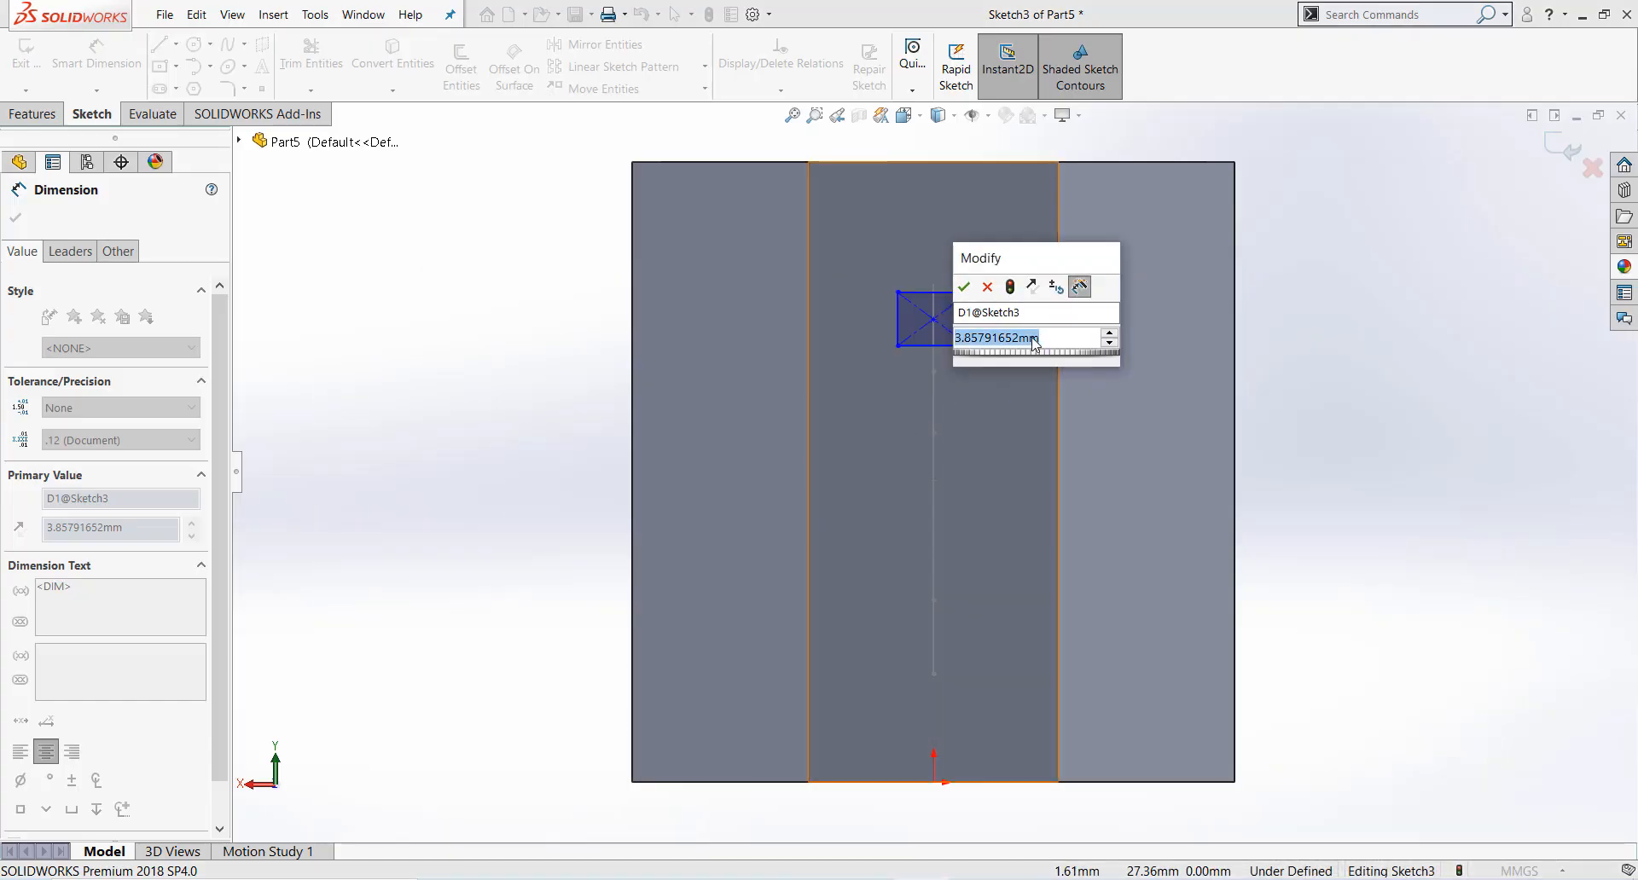
pyautogui.write('2.5')
pyautogui.press('Return')
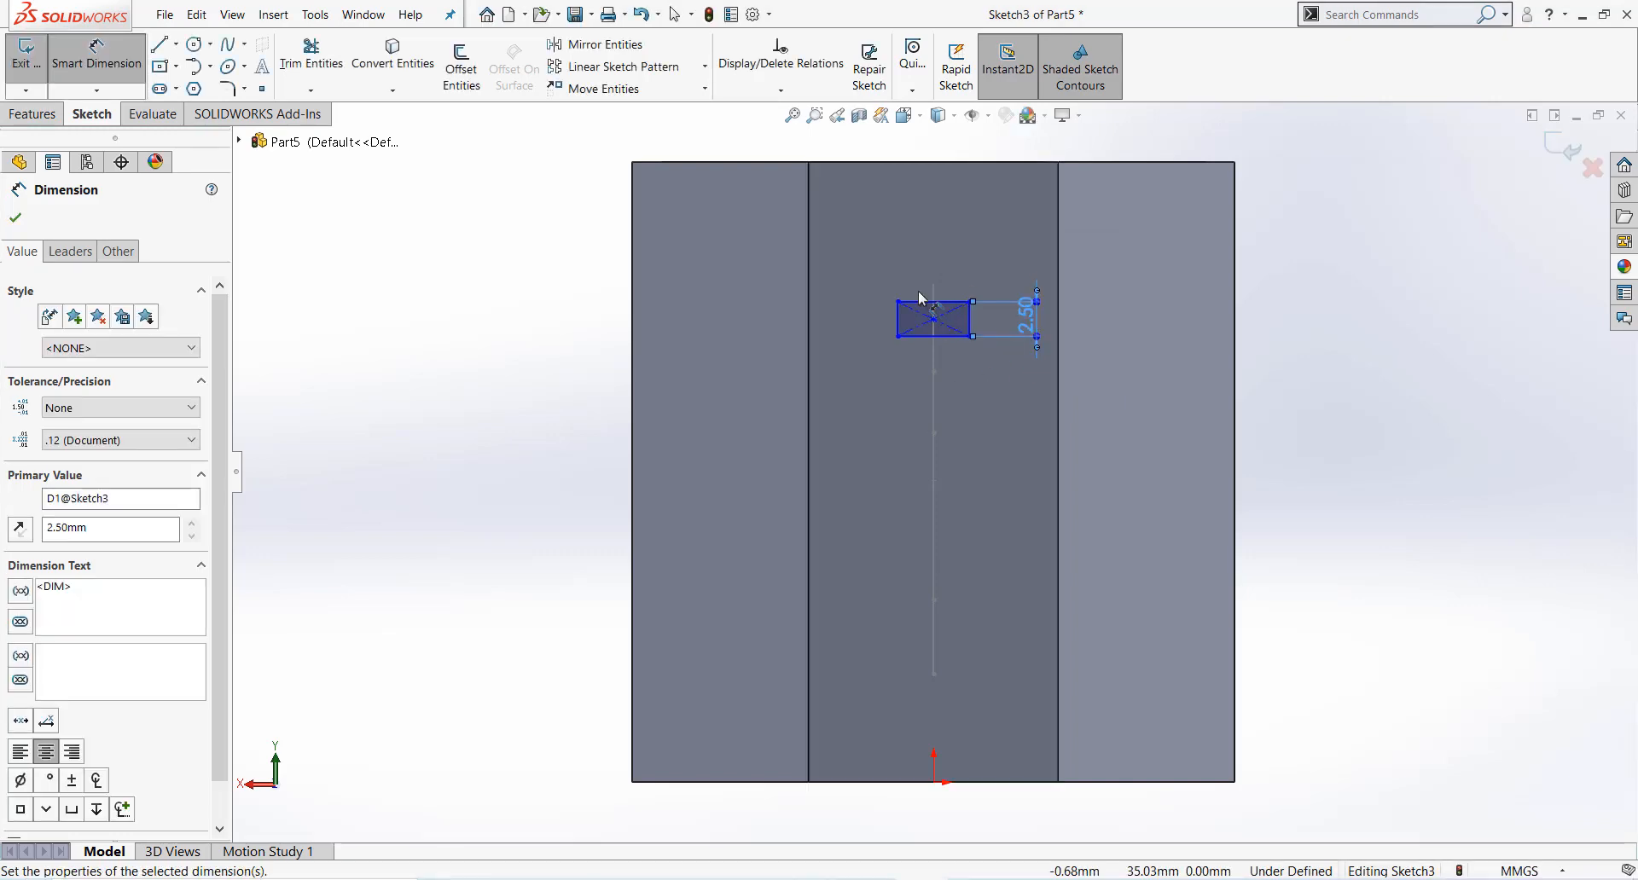
# Step: Set the handle profile rectangle's width to 3 mm
pyautogui.click(921, 301)
pyautogui.click(928, 229)
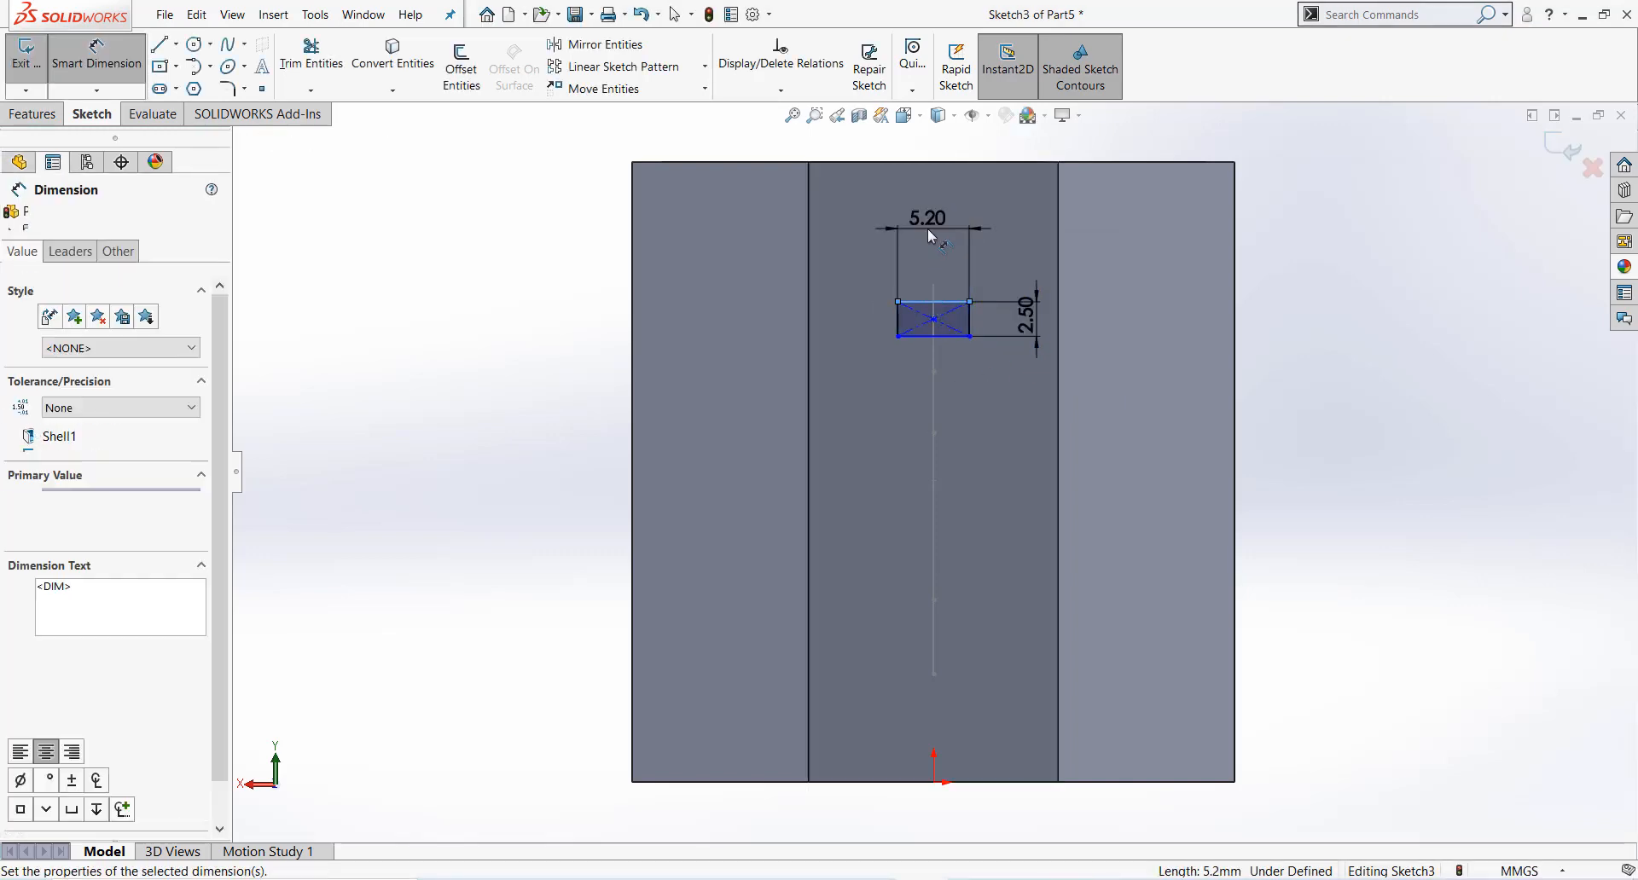
pyautogui.press('Return')
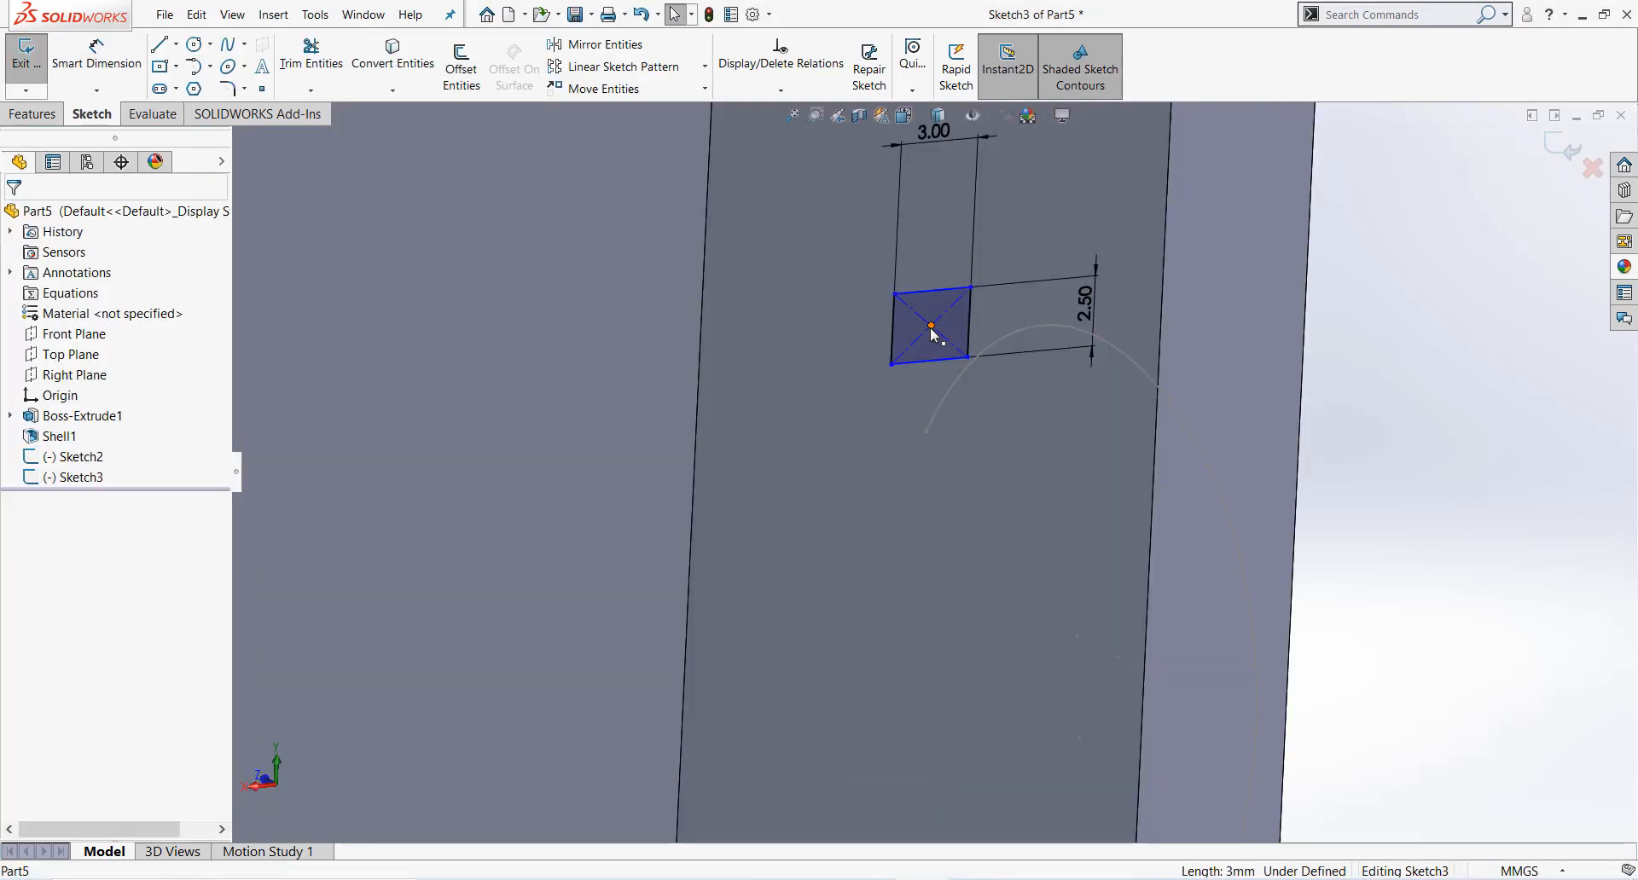
# Step: Make the profile rectangle's centre point coincident with the upper endpoint of the handle path
pyautogui.click(931, 328)
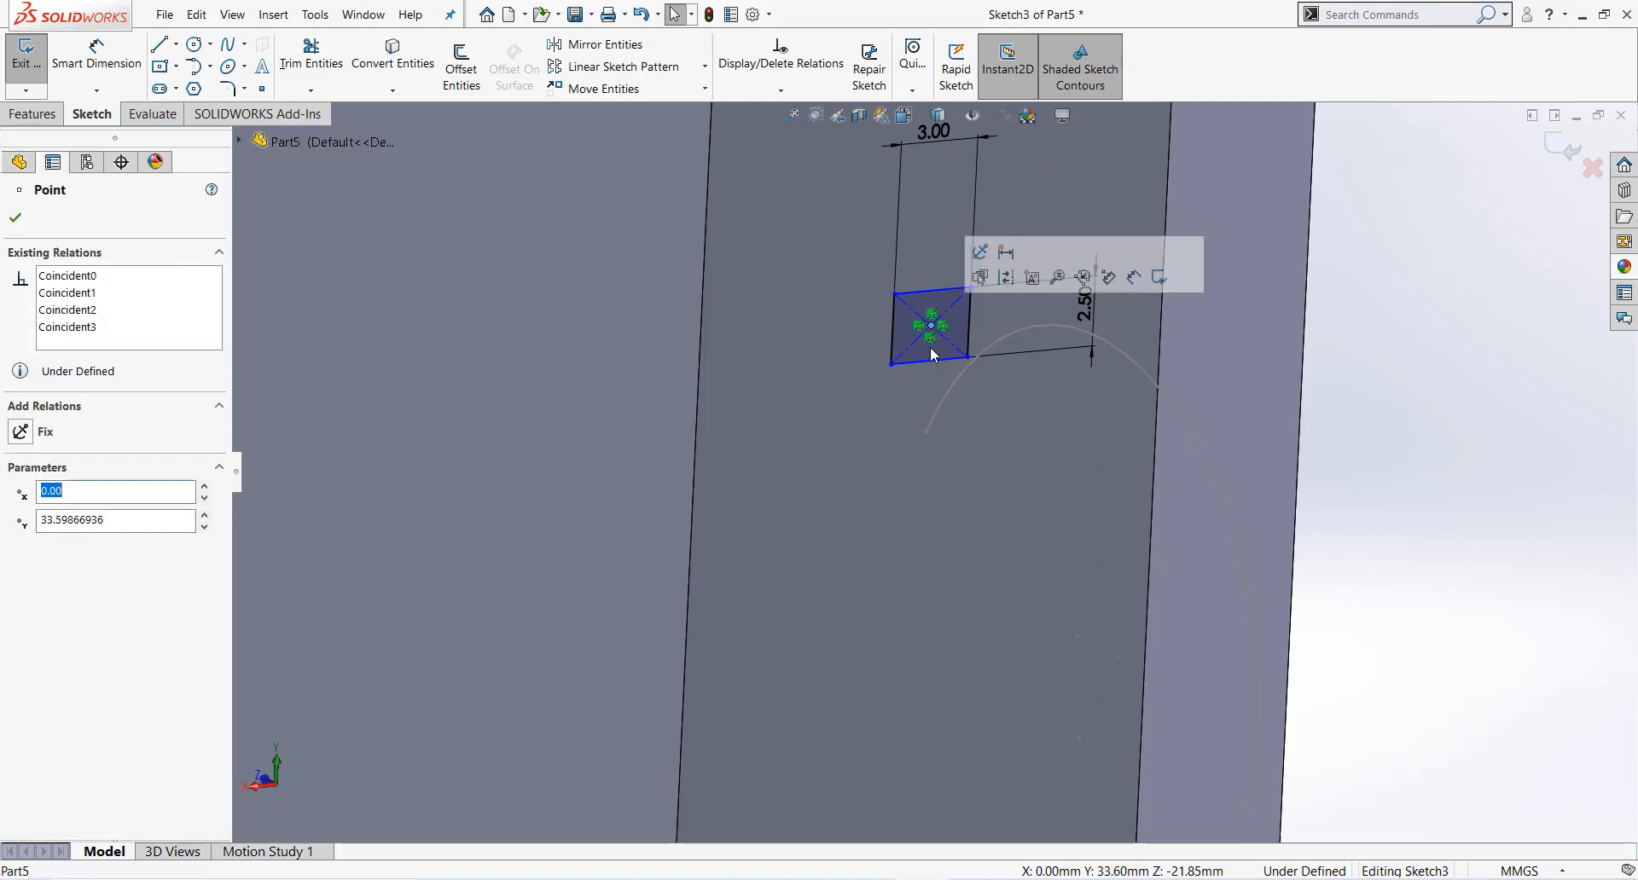
pyautogui.keyDown('ctrl'); pyautogui.click(926, 433); pyautogui.keyUp('ctrl')
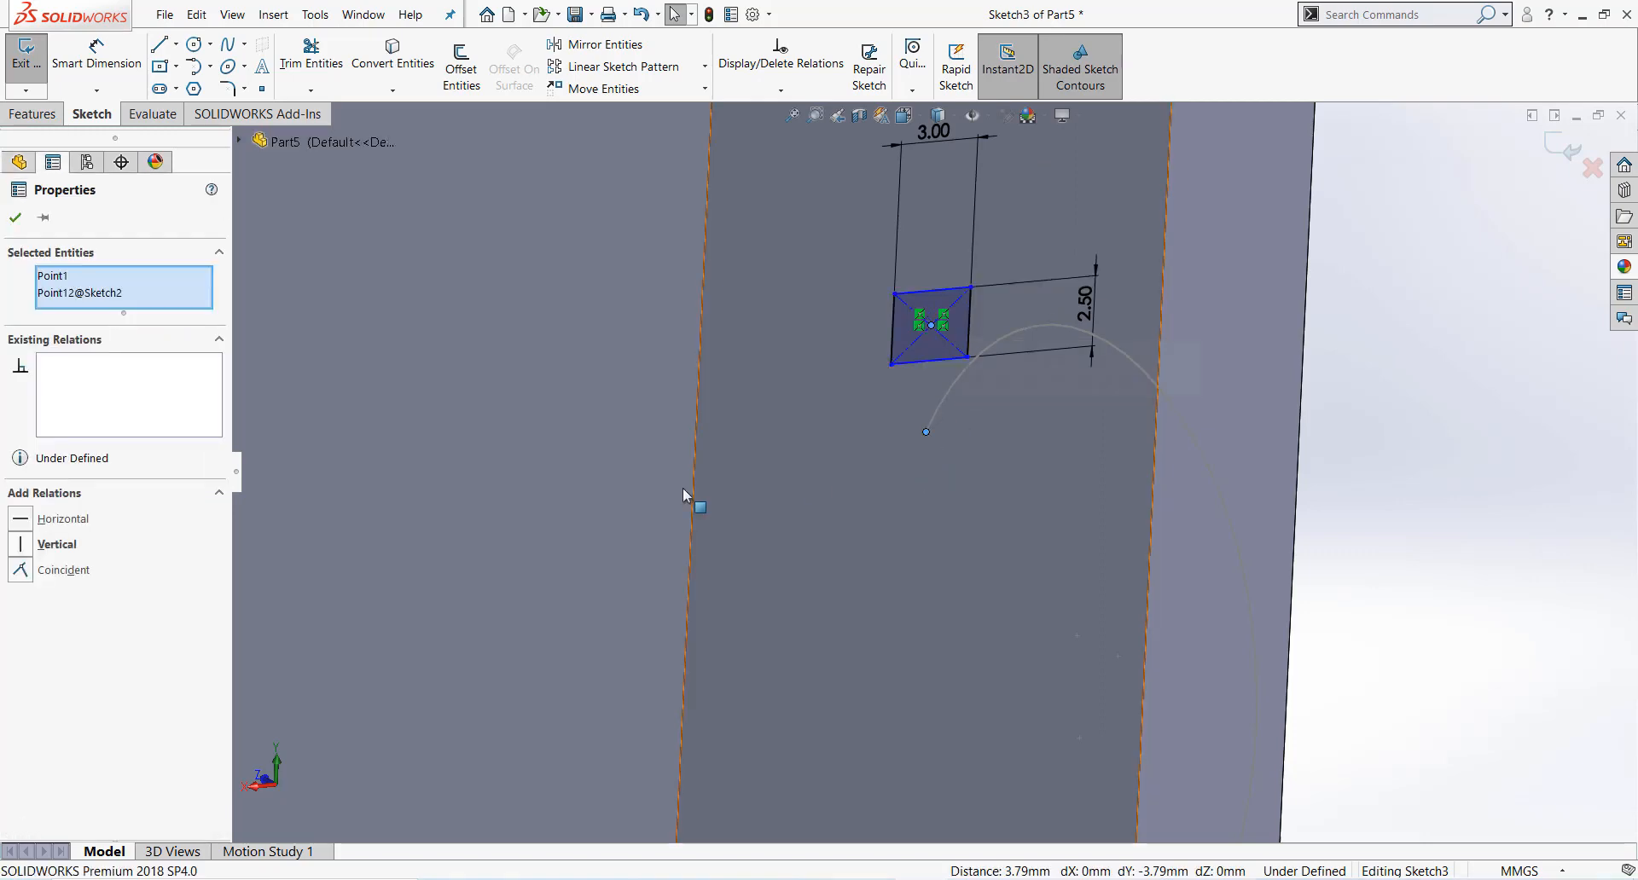
pyautogui.click(21, 569)
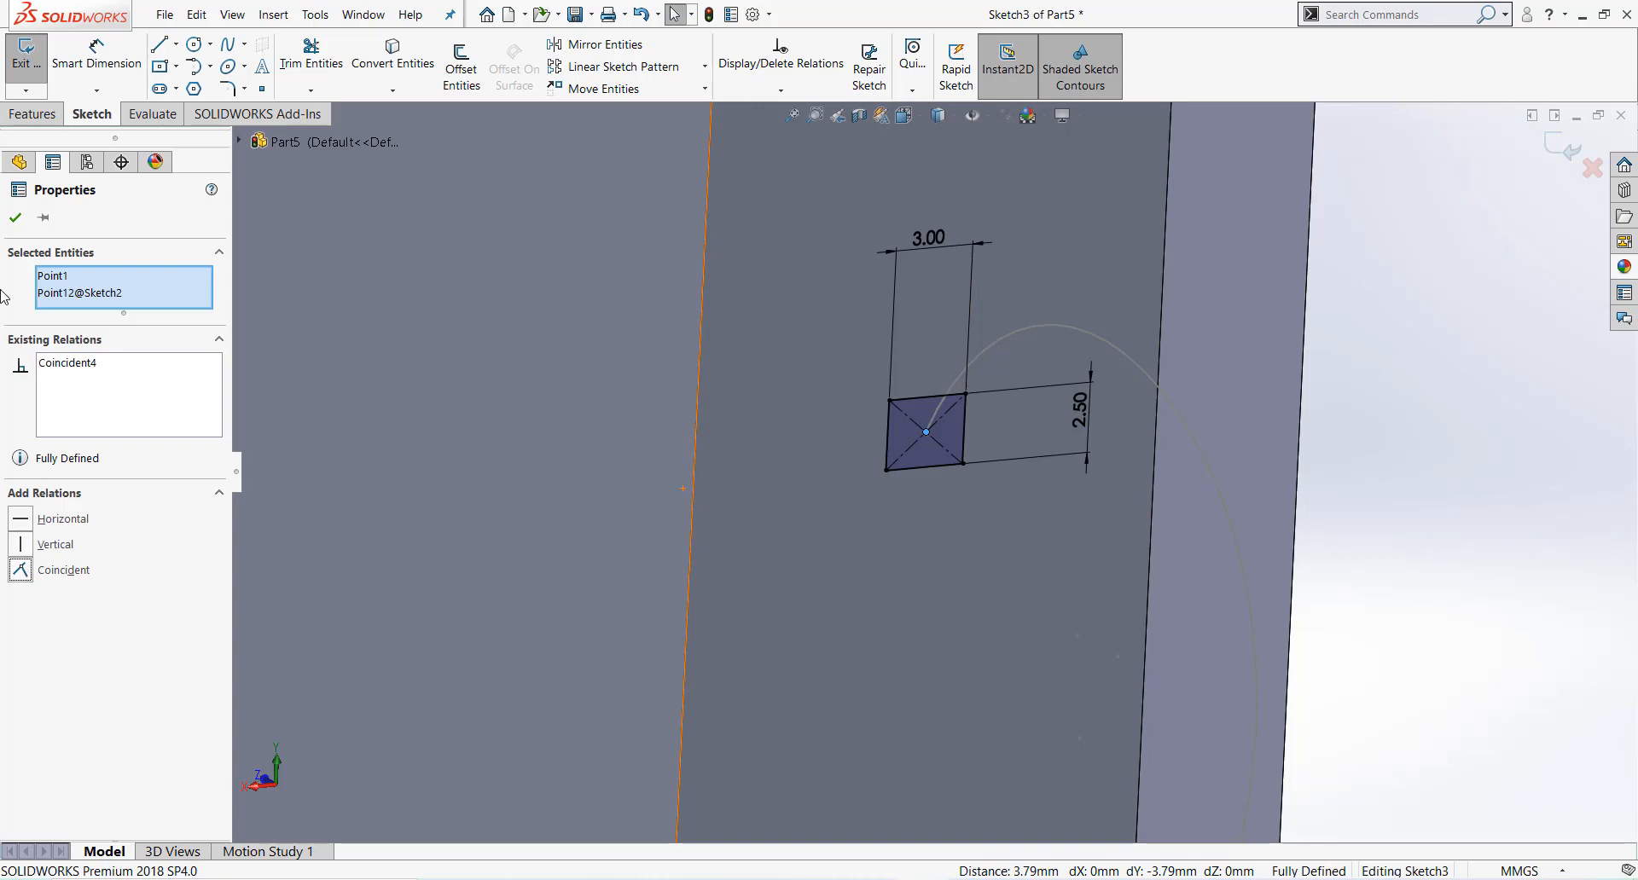
pyautogui.click(17, 217)
# Step: Check the handle's edge radius in the reference drawing and round all four corners of the profile rectangle with 0.9 mm sketch fillets
pyautogui.click(227, 88)
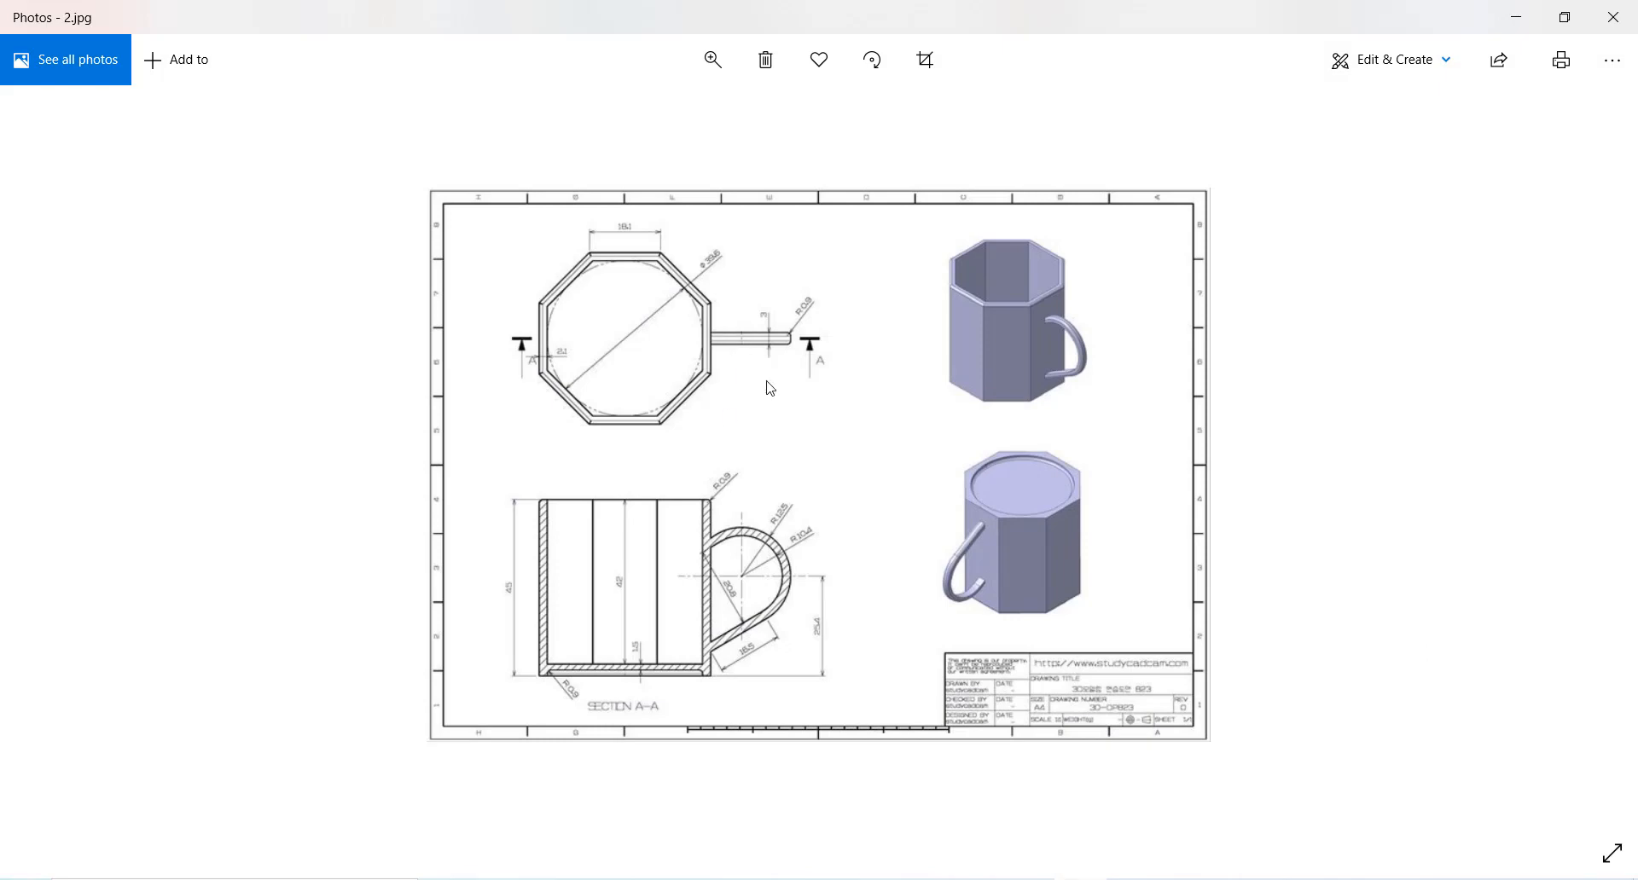
pyautogui.scroll(3, 766, 380)
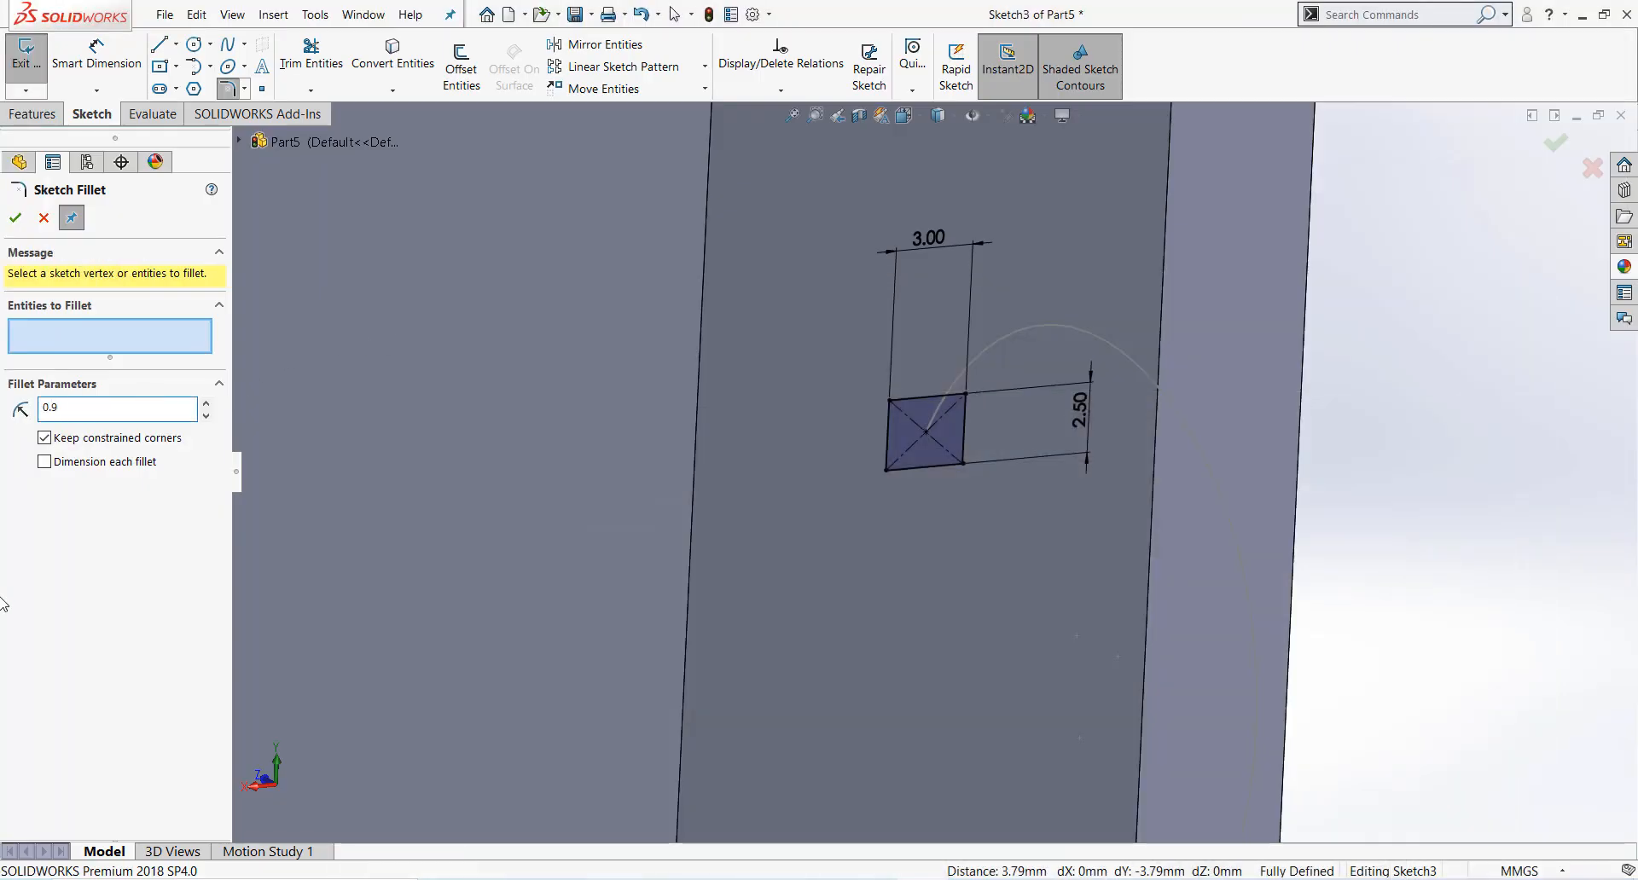
pyautogui.click(909, 398)
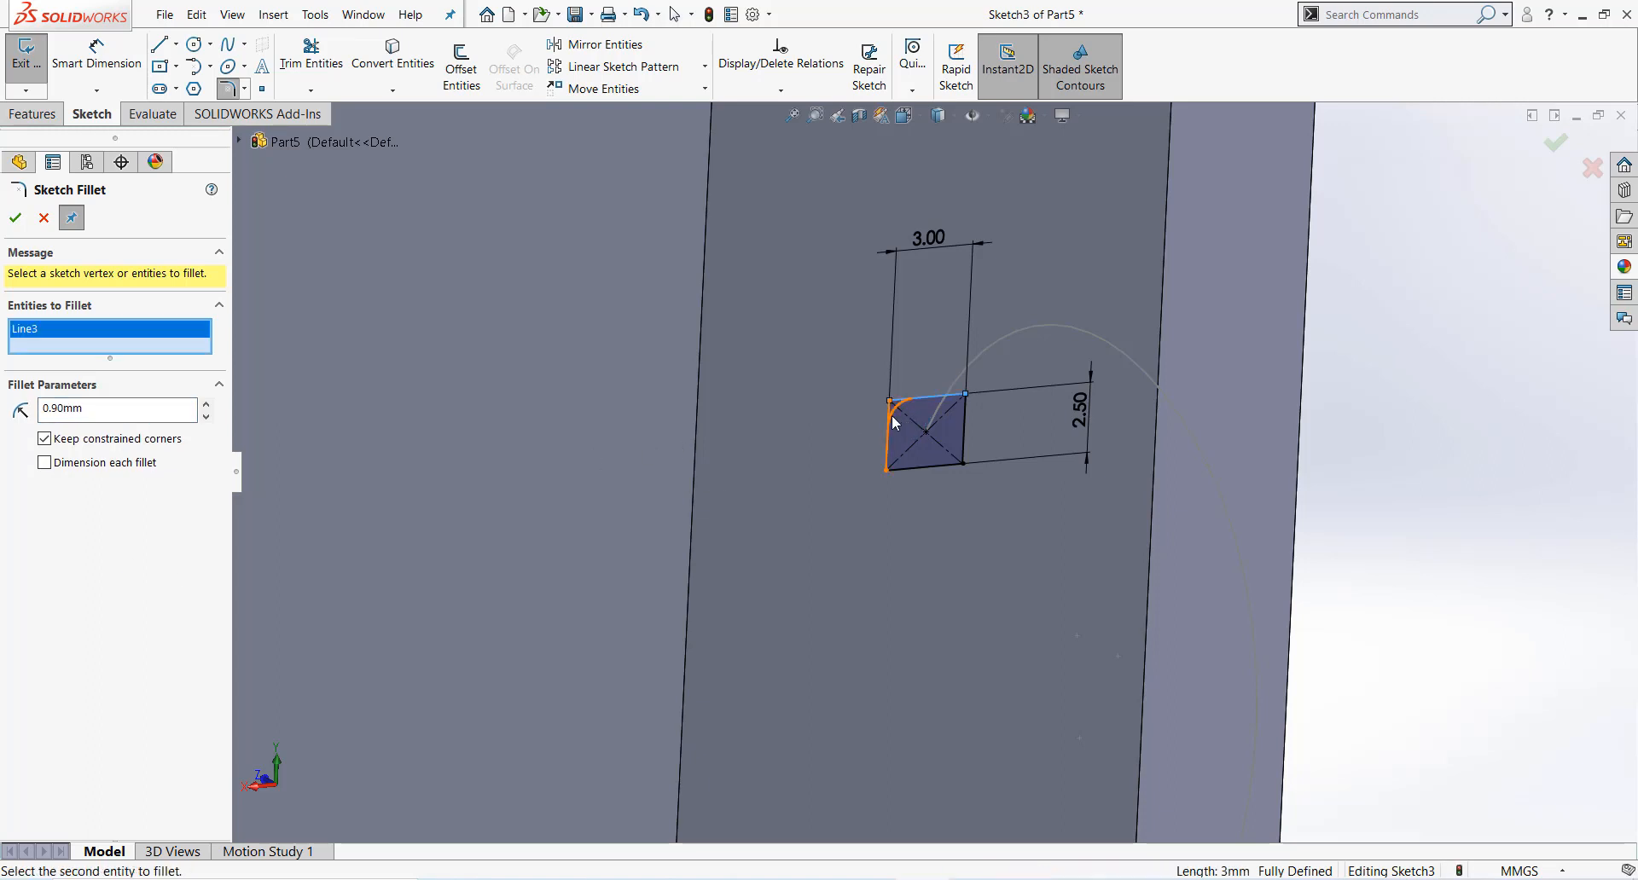
pyautogui.click(901, 468)
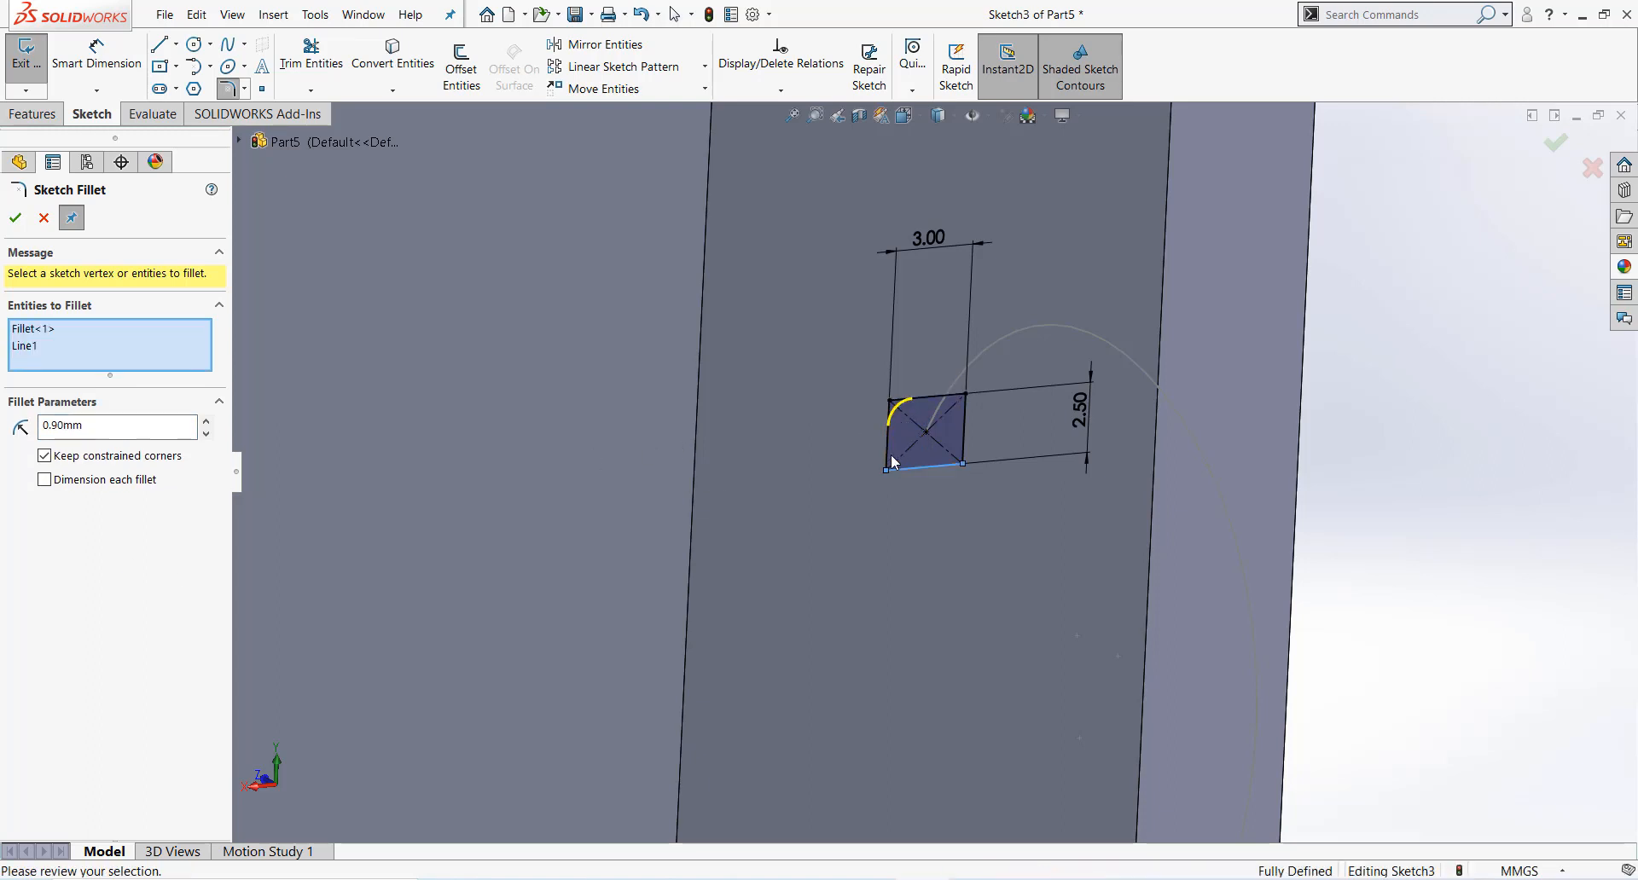
pyautogui.click(947, 403)
pyautogui.click(962, 457)
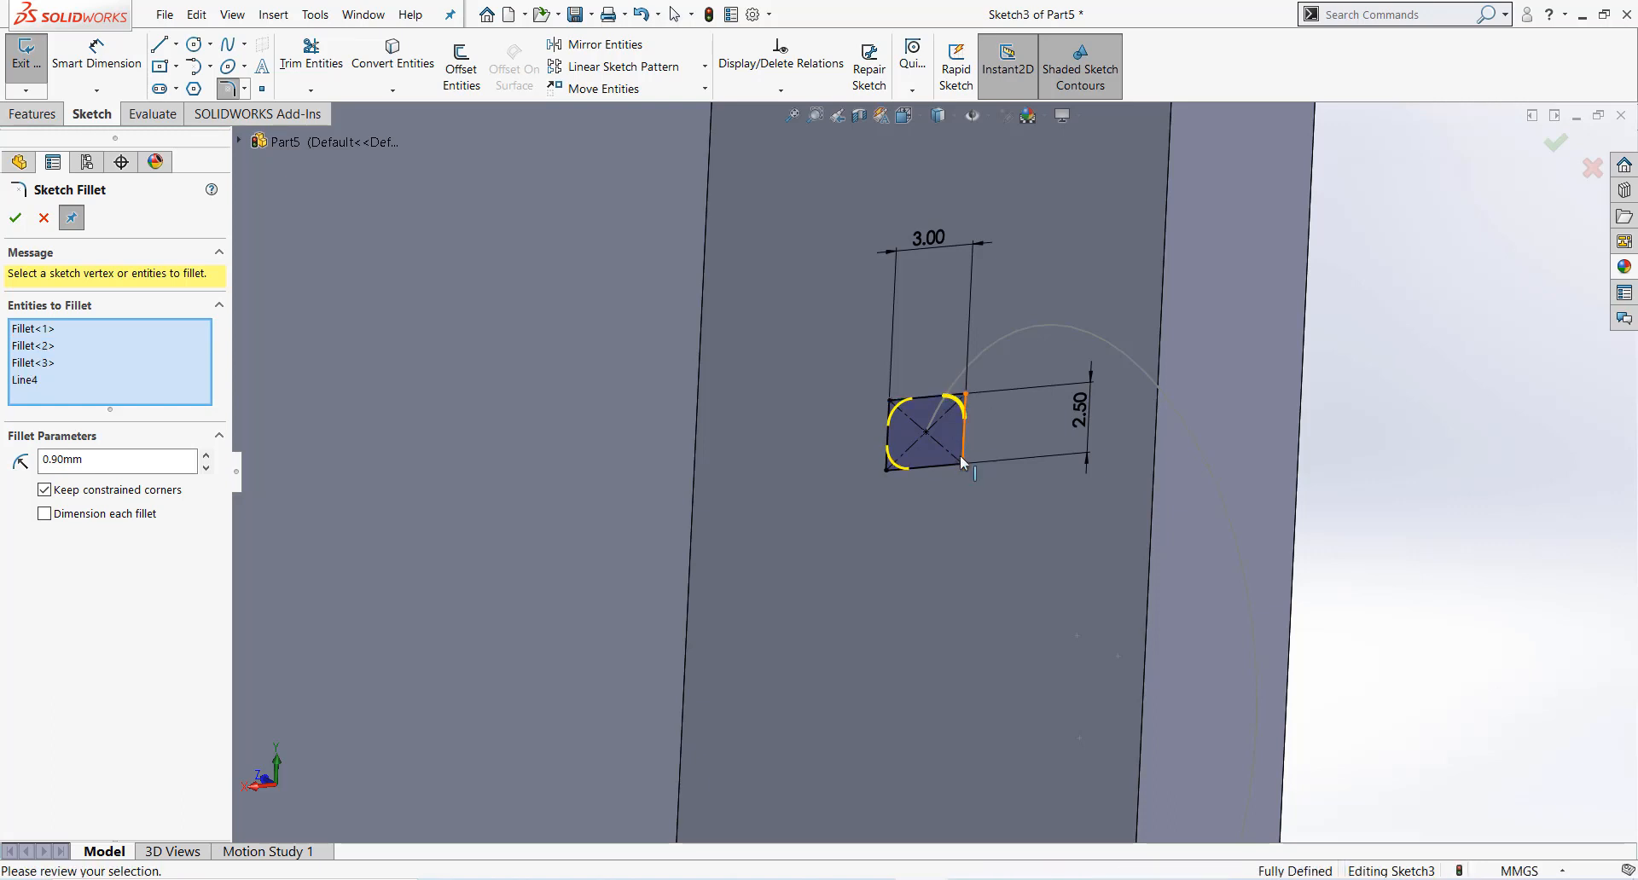
pyautogui.click(957, 462)
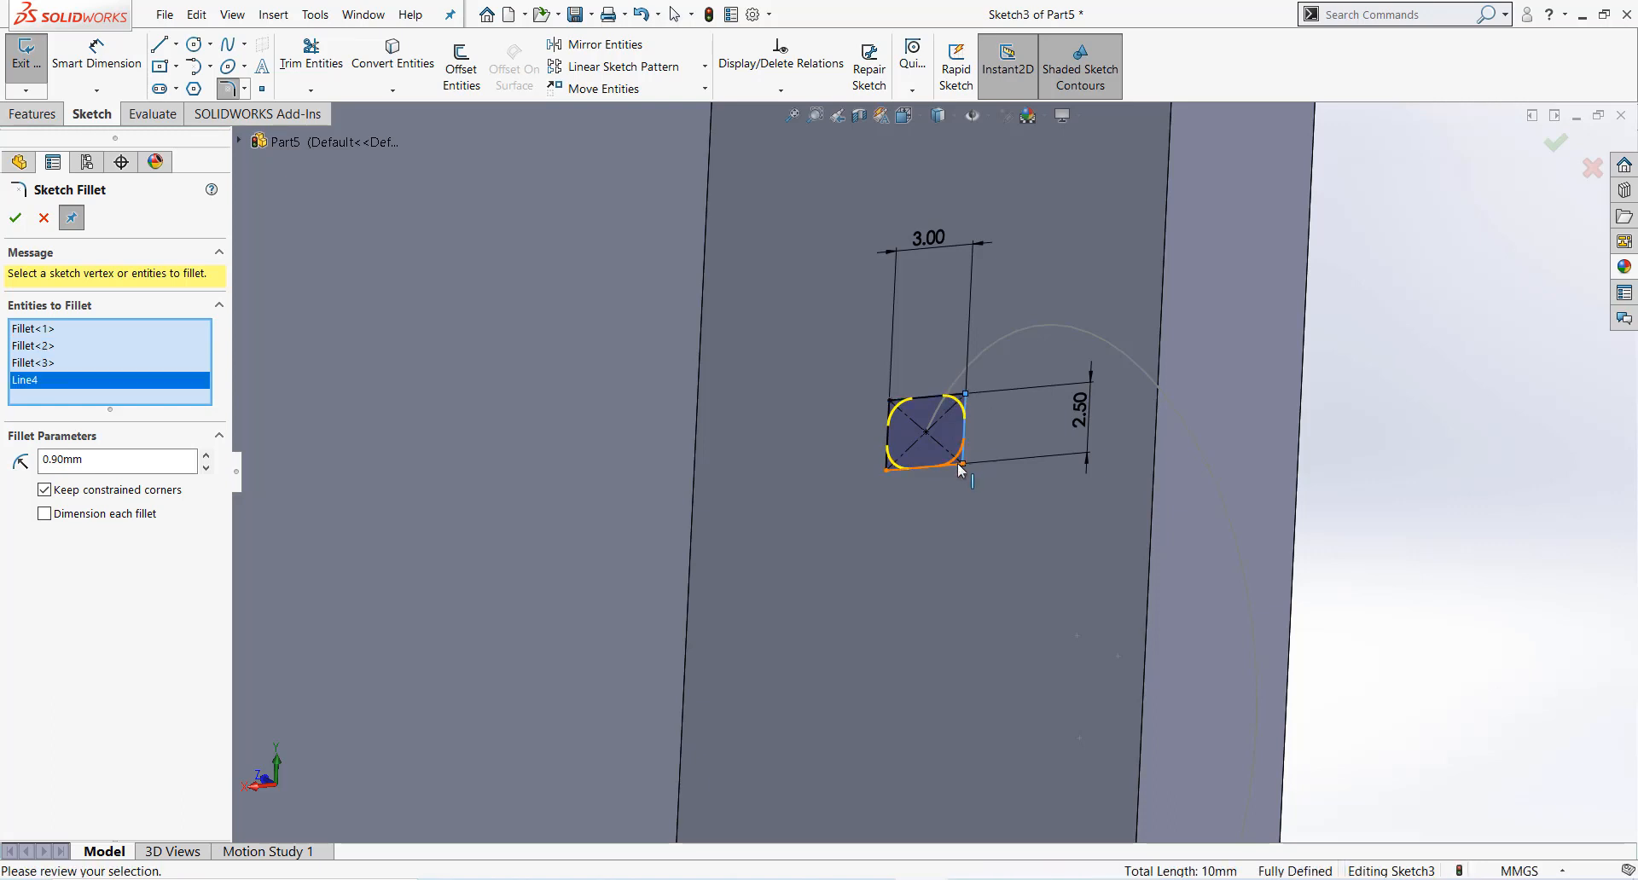
pyautogui.click(14, 218)
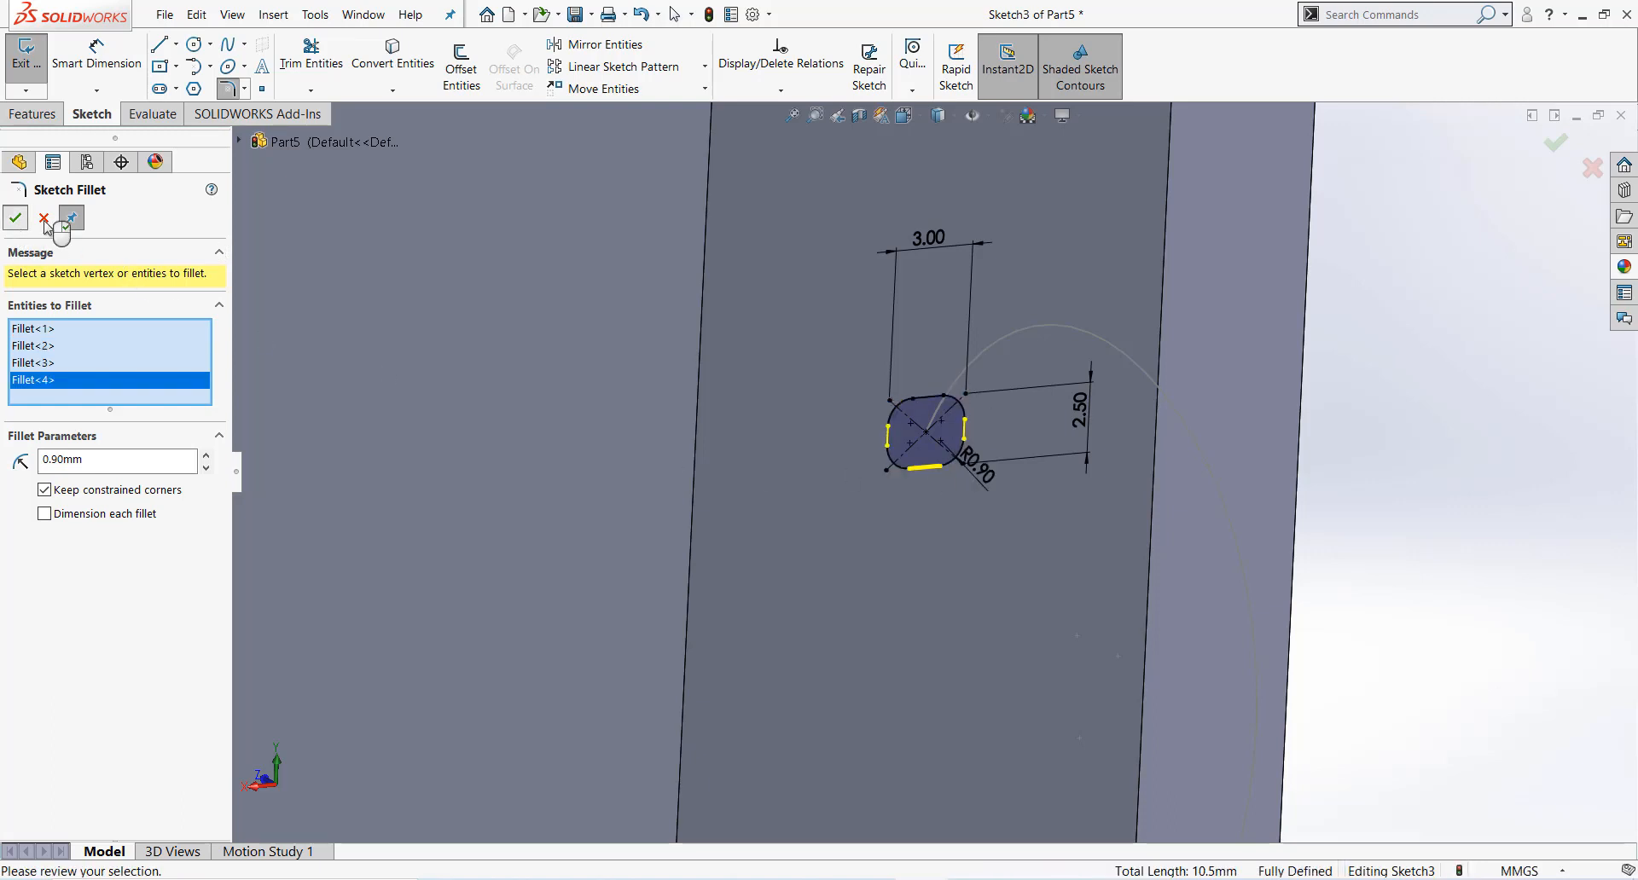
# Step: Close the profile sketch and sweep the rounded rectangle along the handle path to create the solid handle
pyautogui.click(50, 116)
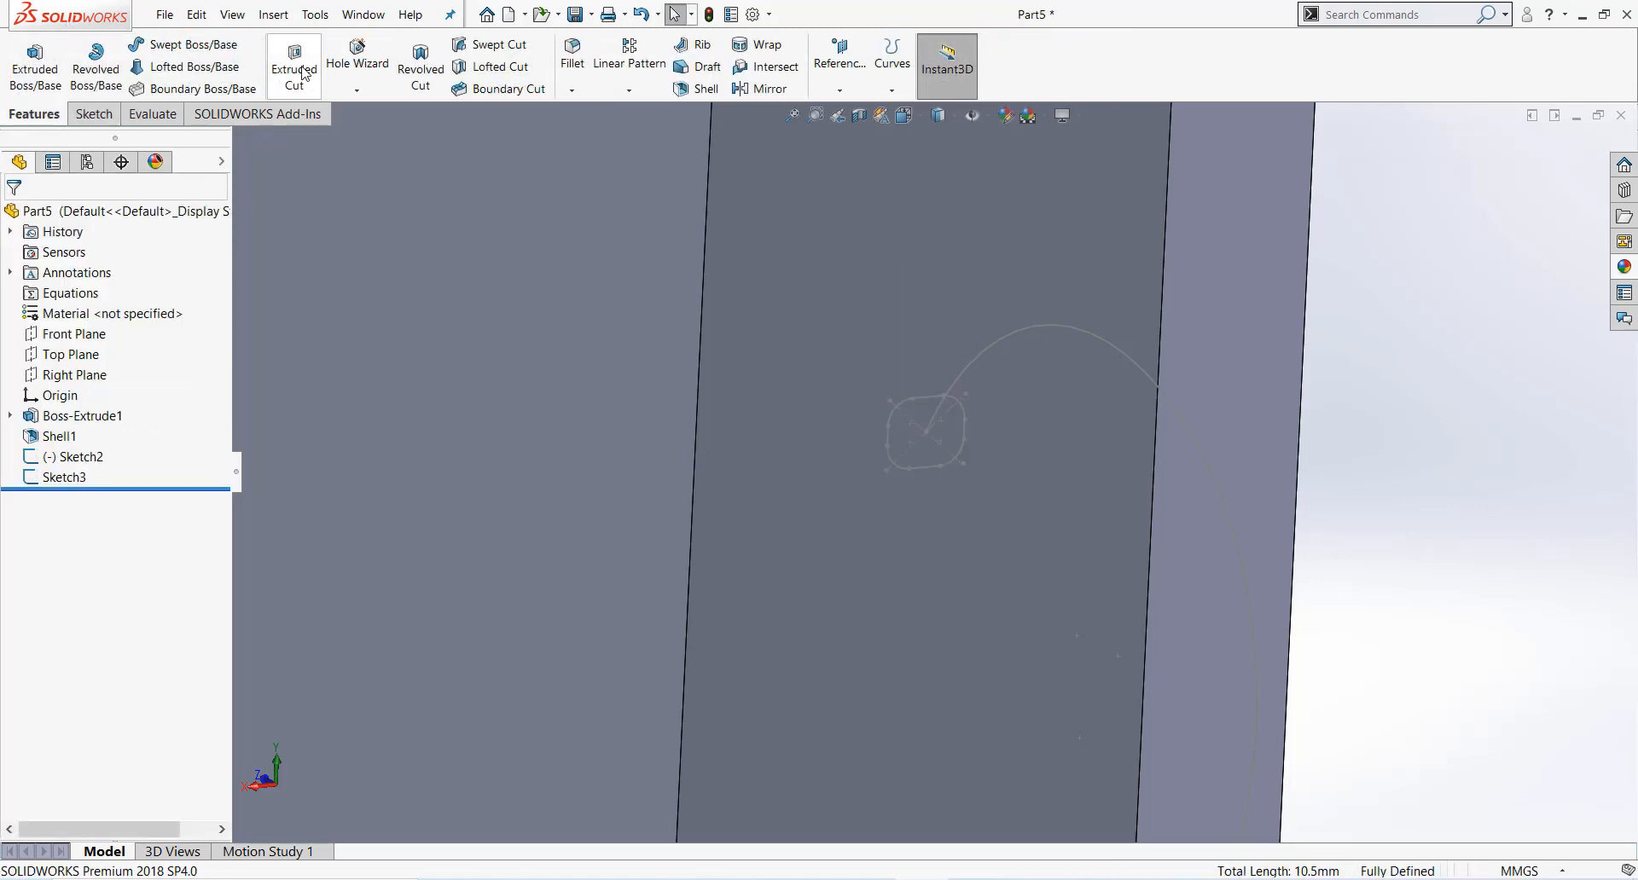
pyautogui.click(189, 45)
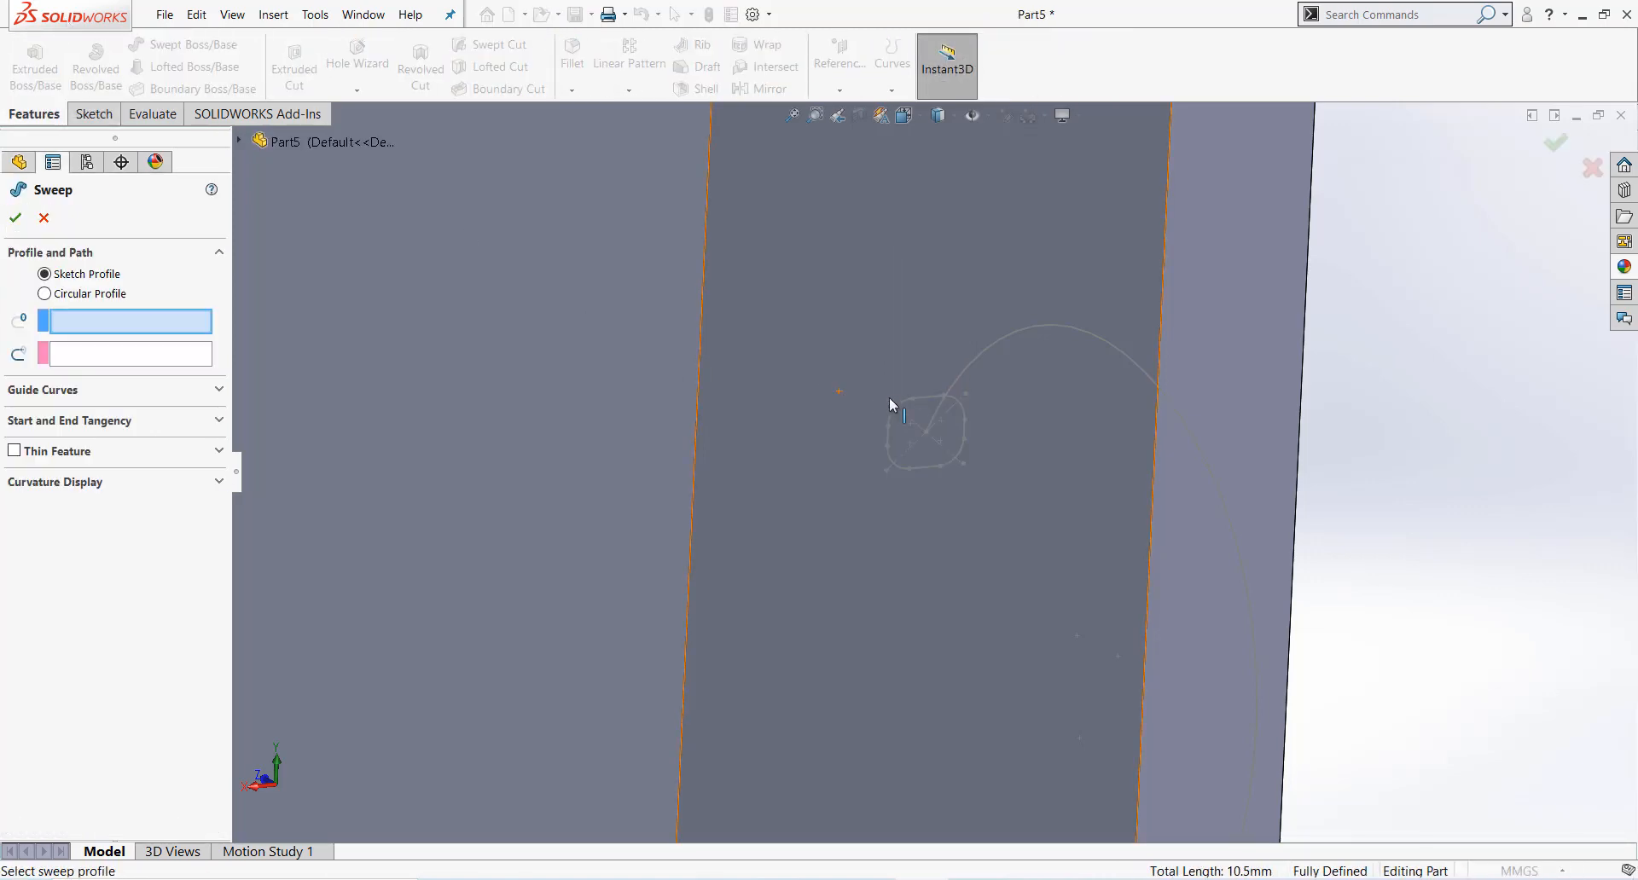
pyautogui.click(916, 398)
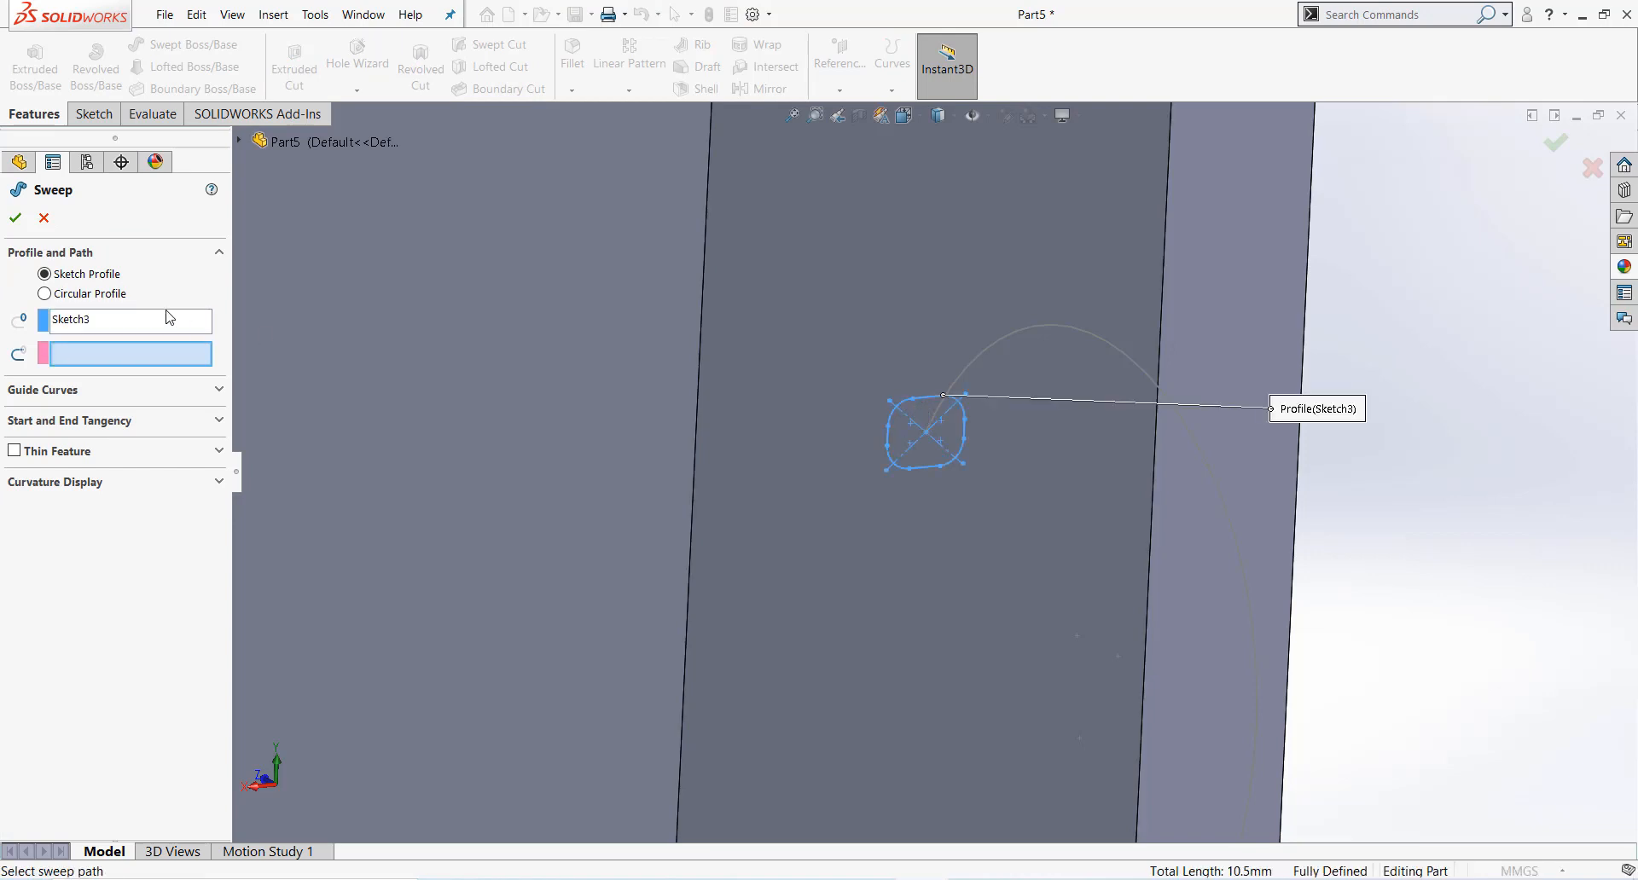
pyautogui.click(1092, 330)
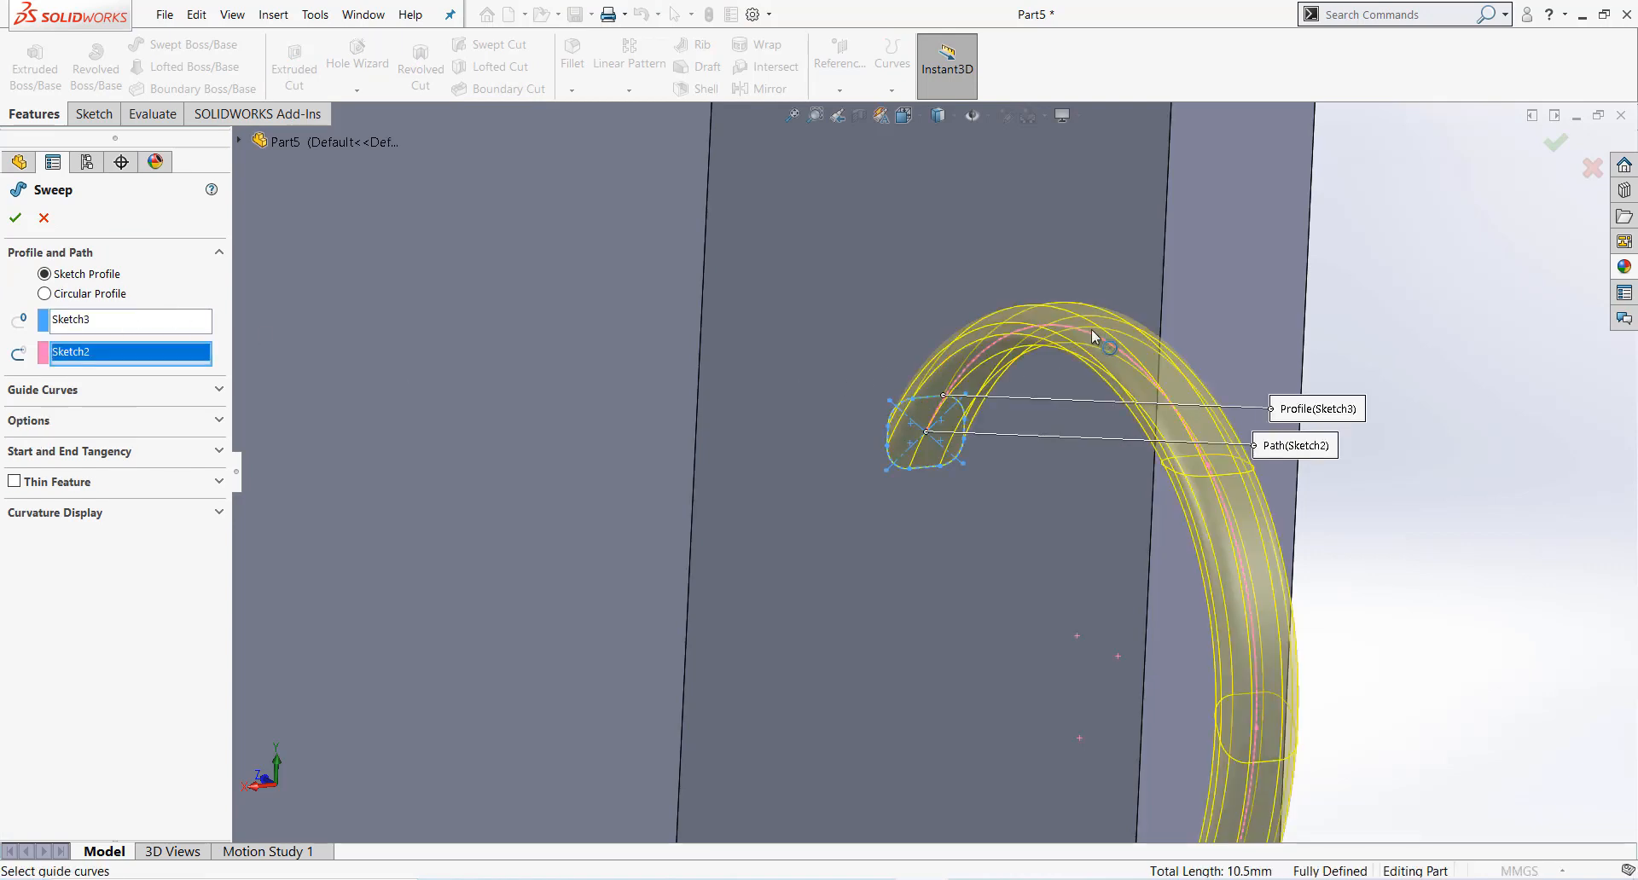
pyautogui.click(14, 218)
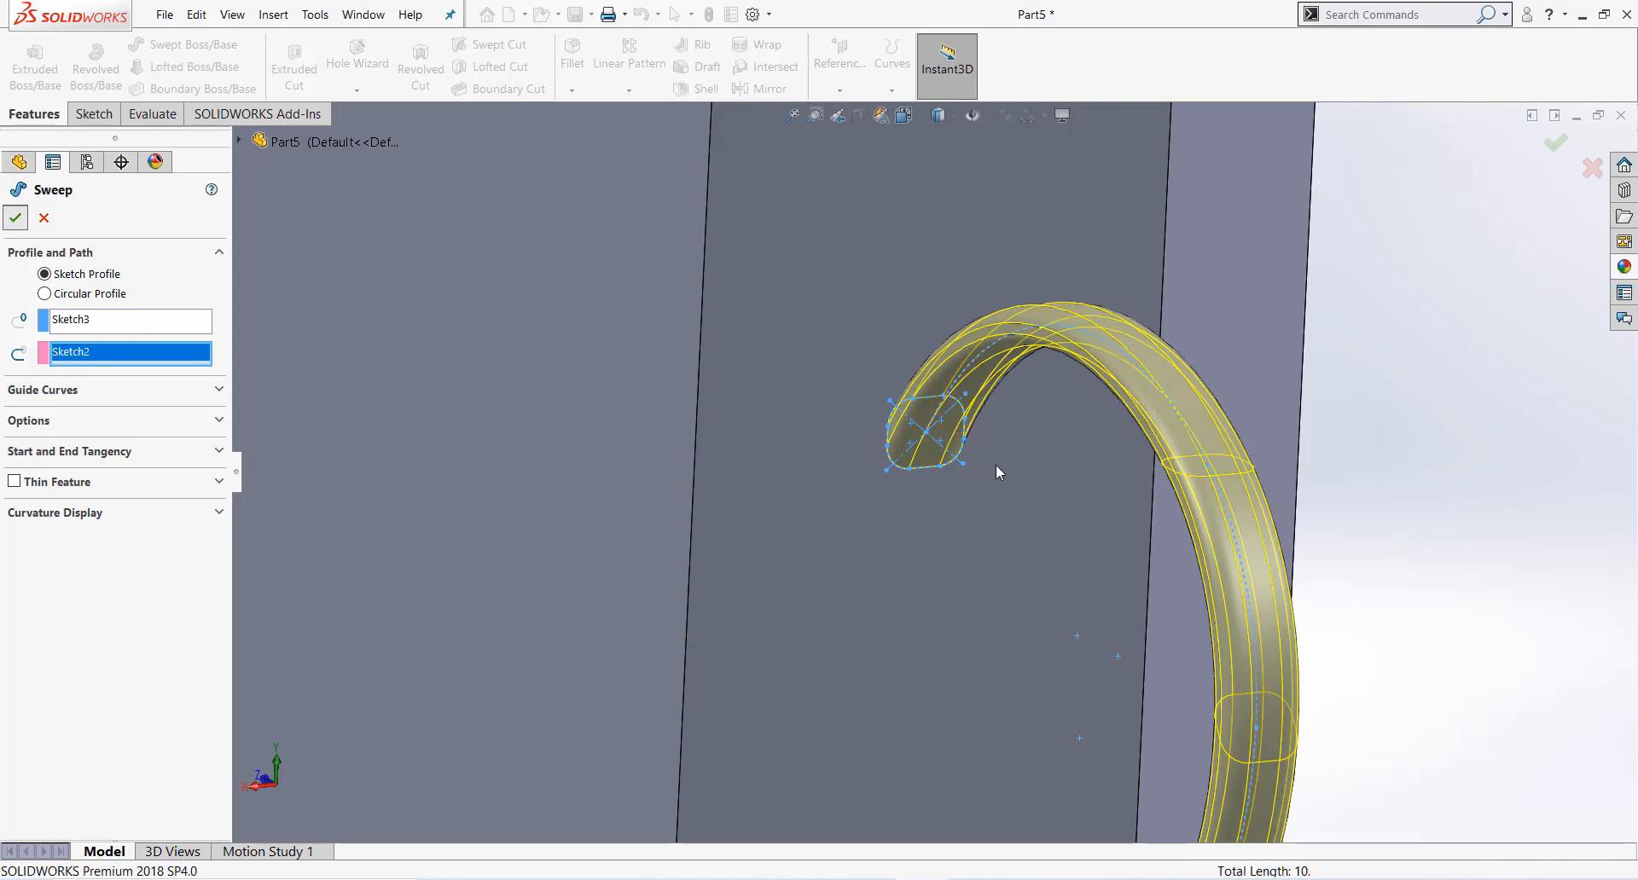
# Step: Sketch a circle about 36.3 mm in diameter on the mug's underside, centred on the origin
pyautogui.press('f')
pyautogui.scroll(-10, 1058, 520)
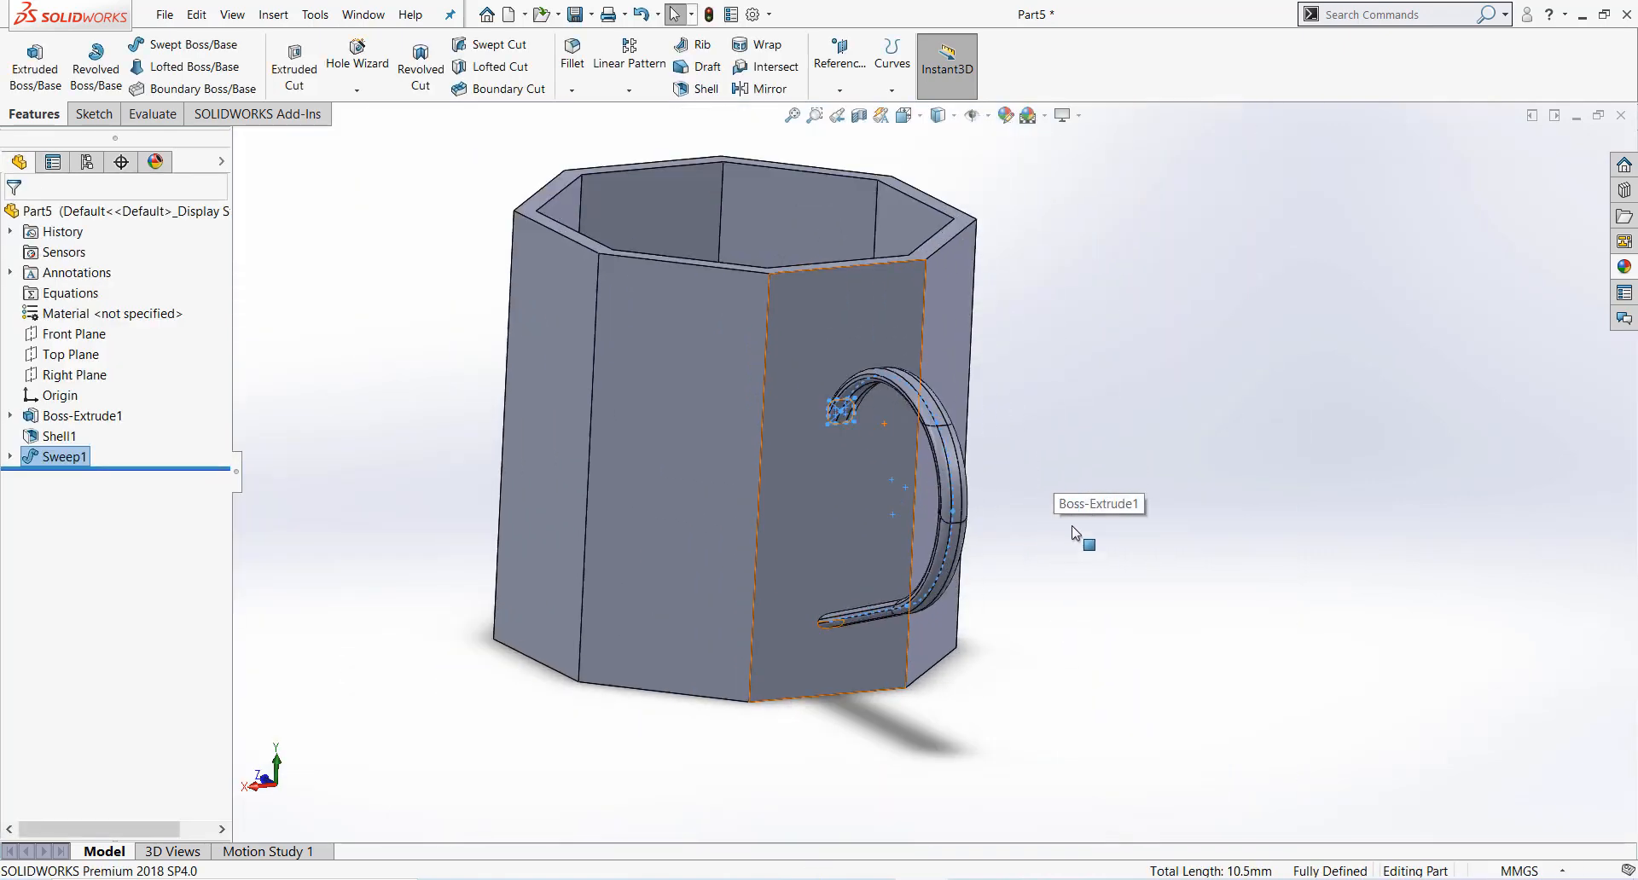
pyautogui.scroll(8, 917, 557)
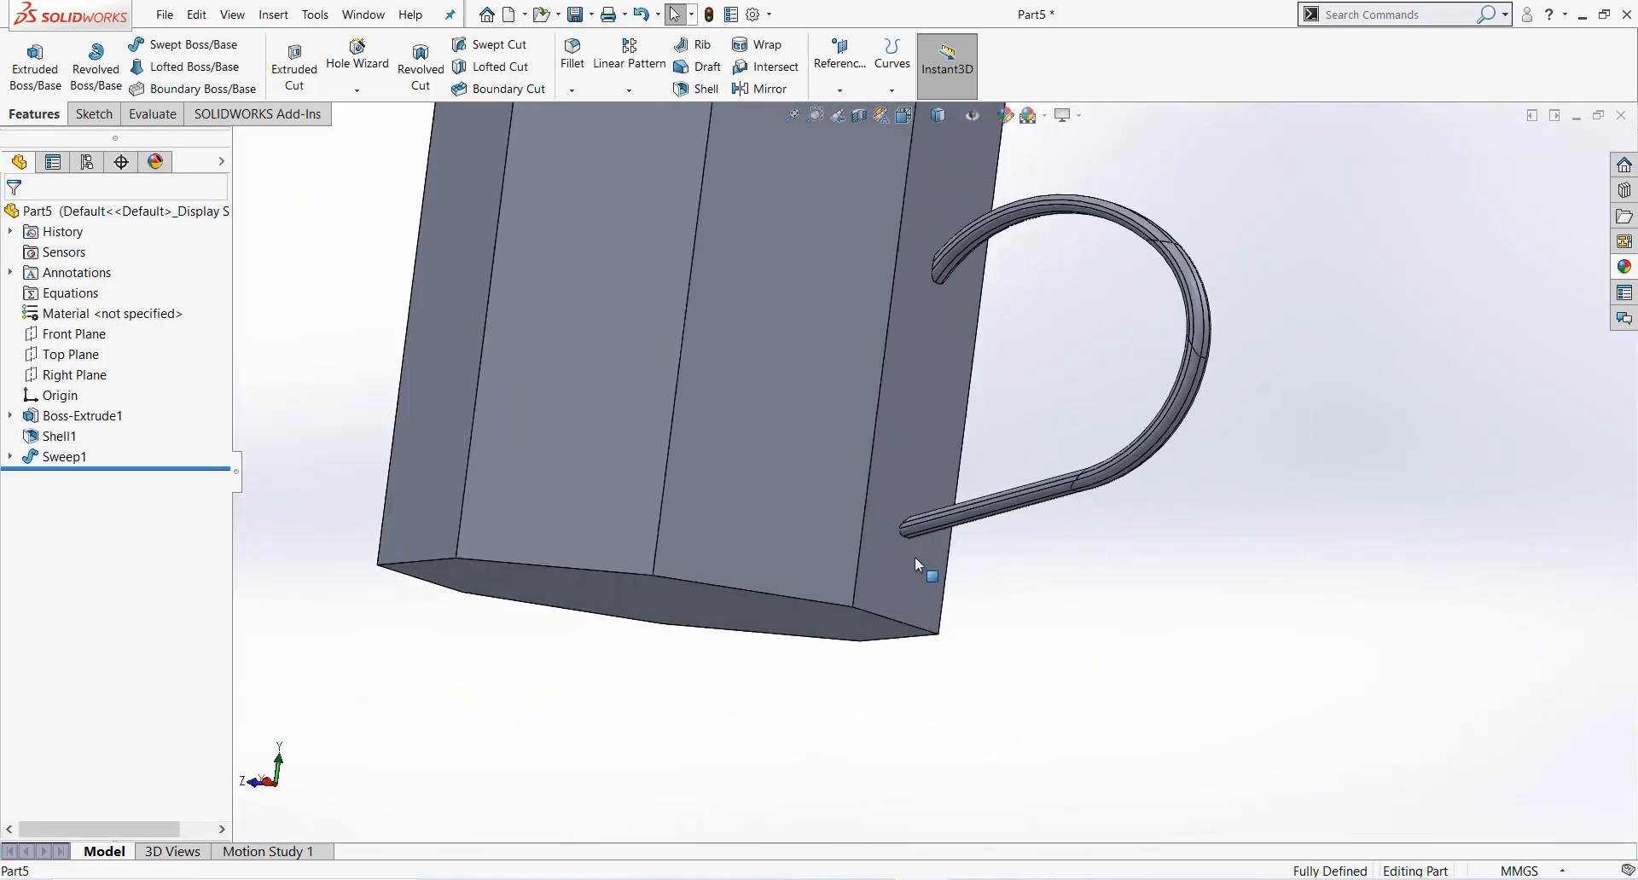
pyautogui.scroll(-3, 861, 516)
pyautogui.scroll(3, 969, 533)
pyautogui.moveTo(970, 533); pyautogui.dragTo(896, 395, button='middle')
pyautogui.click(895, 395)
pyautogui.click(936, 332)
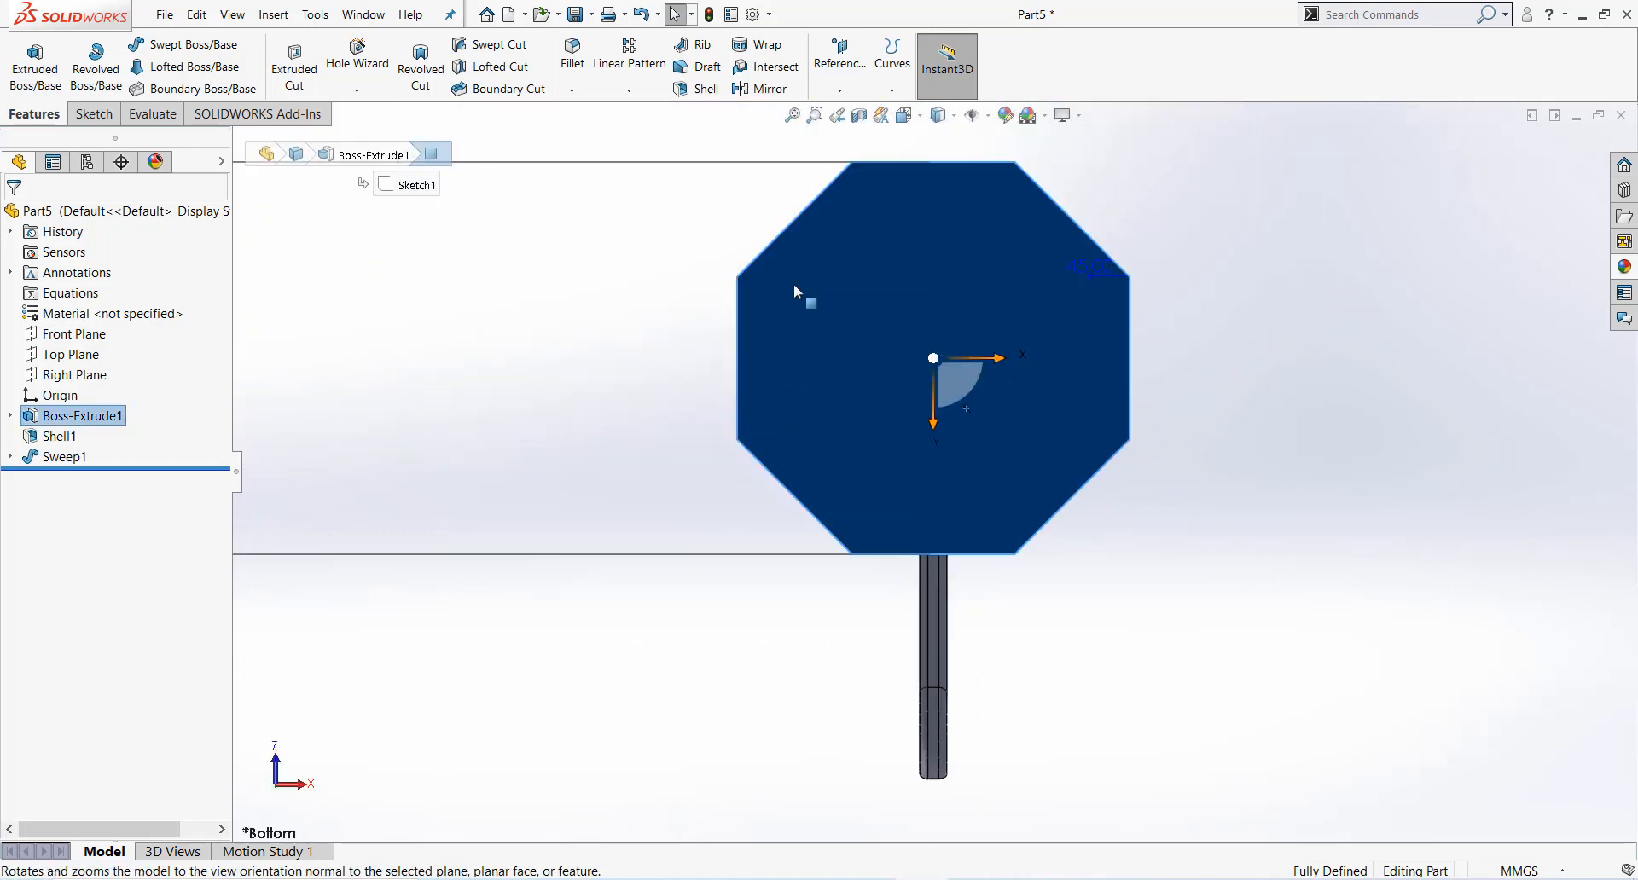
pyautogui.click(94, 113)
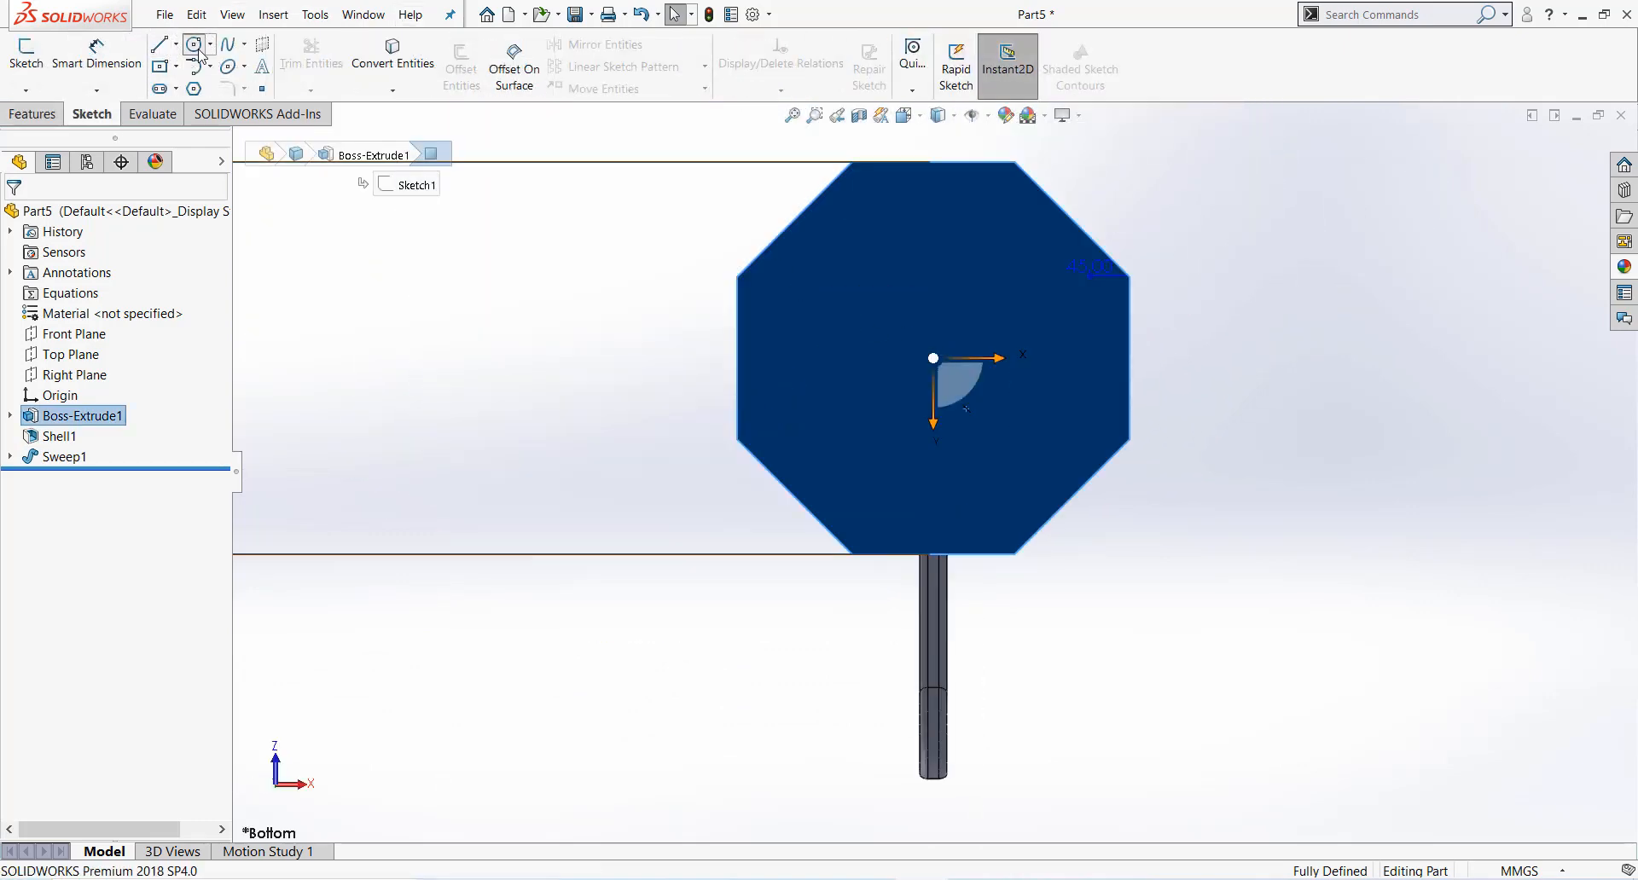
pyautogui.click(195, 46)
pyautogui.click(935, 358)
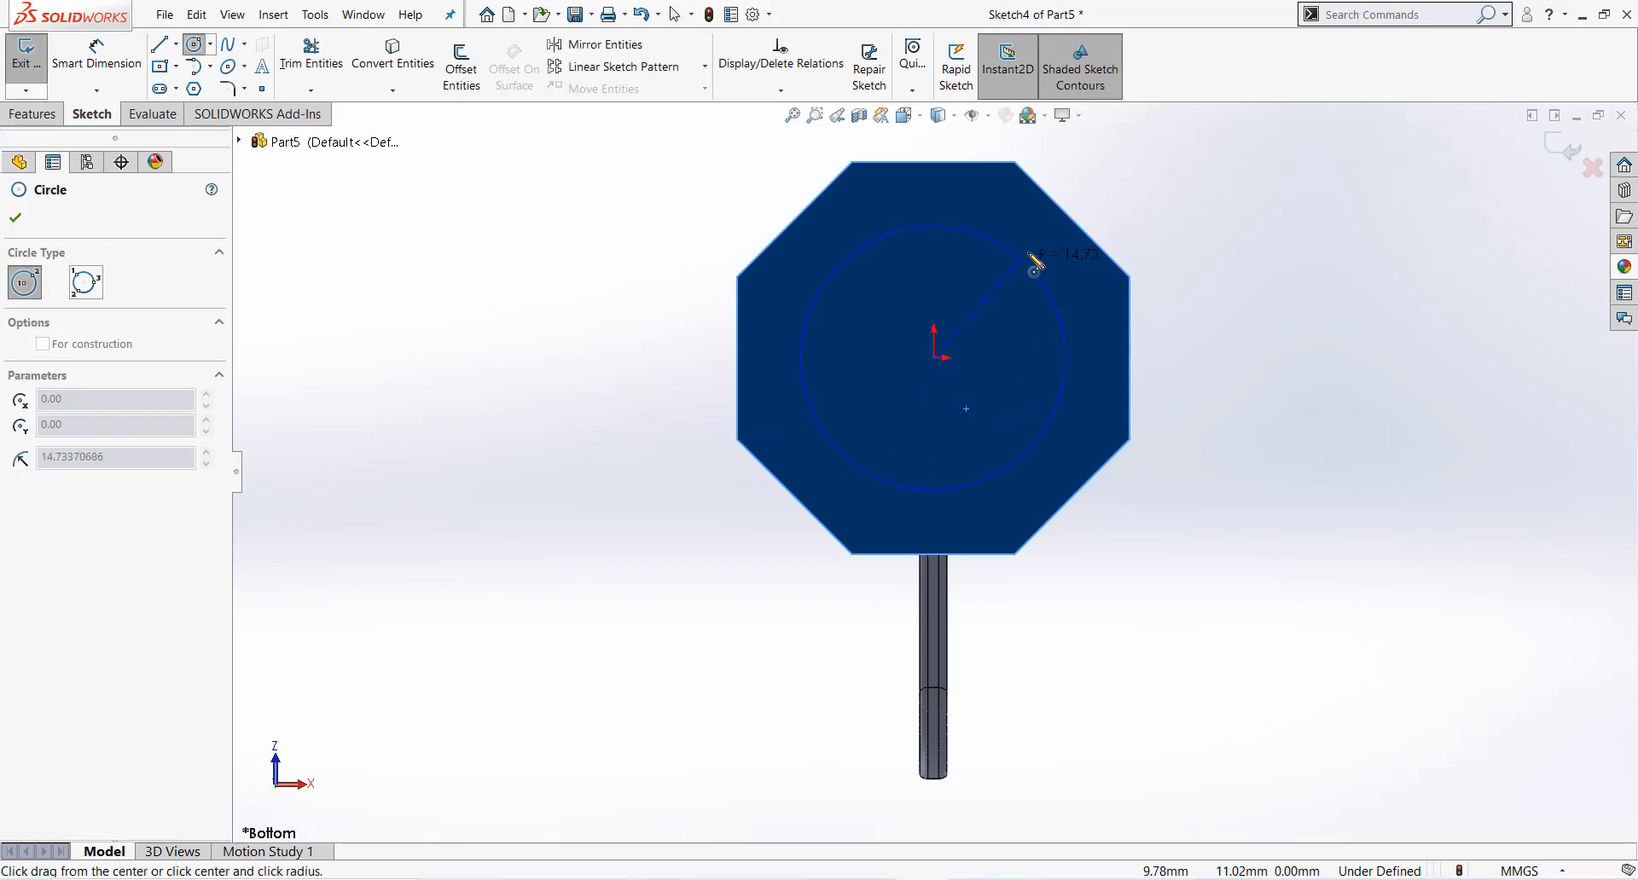
pyautogui.click(1050, 248)
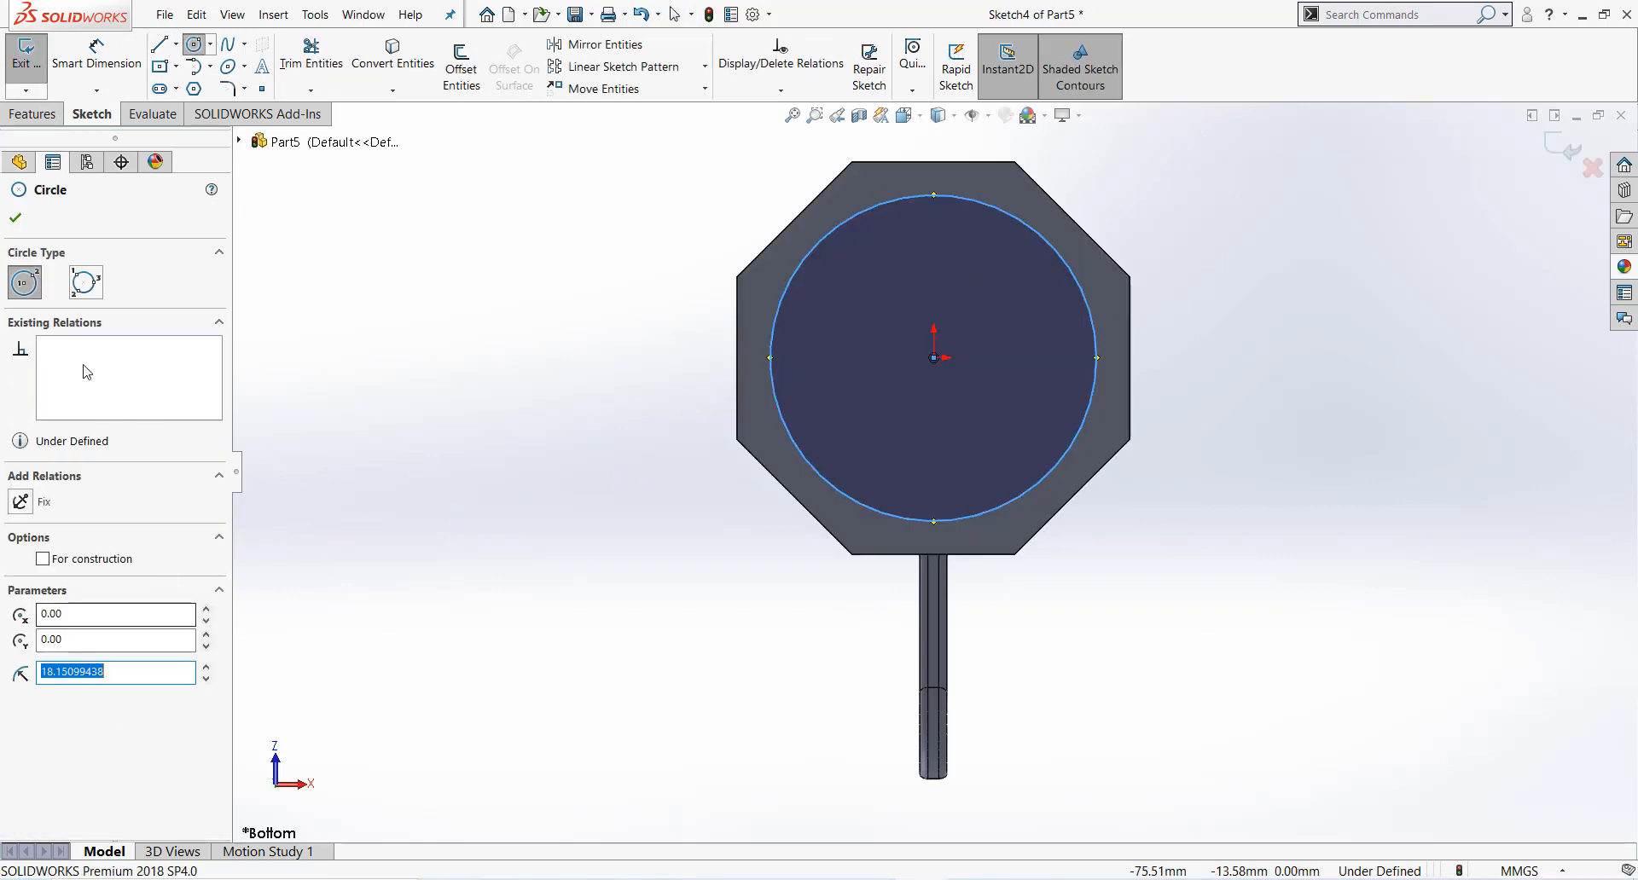
# Step: Set the diameter of the circle on the mug's underside to 39.5 mm
pyautogui.click(96, 53)
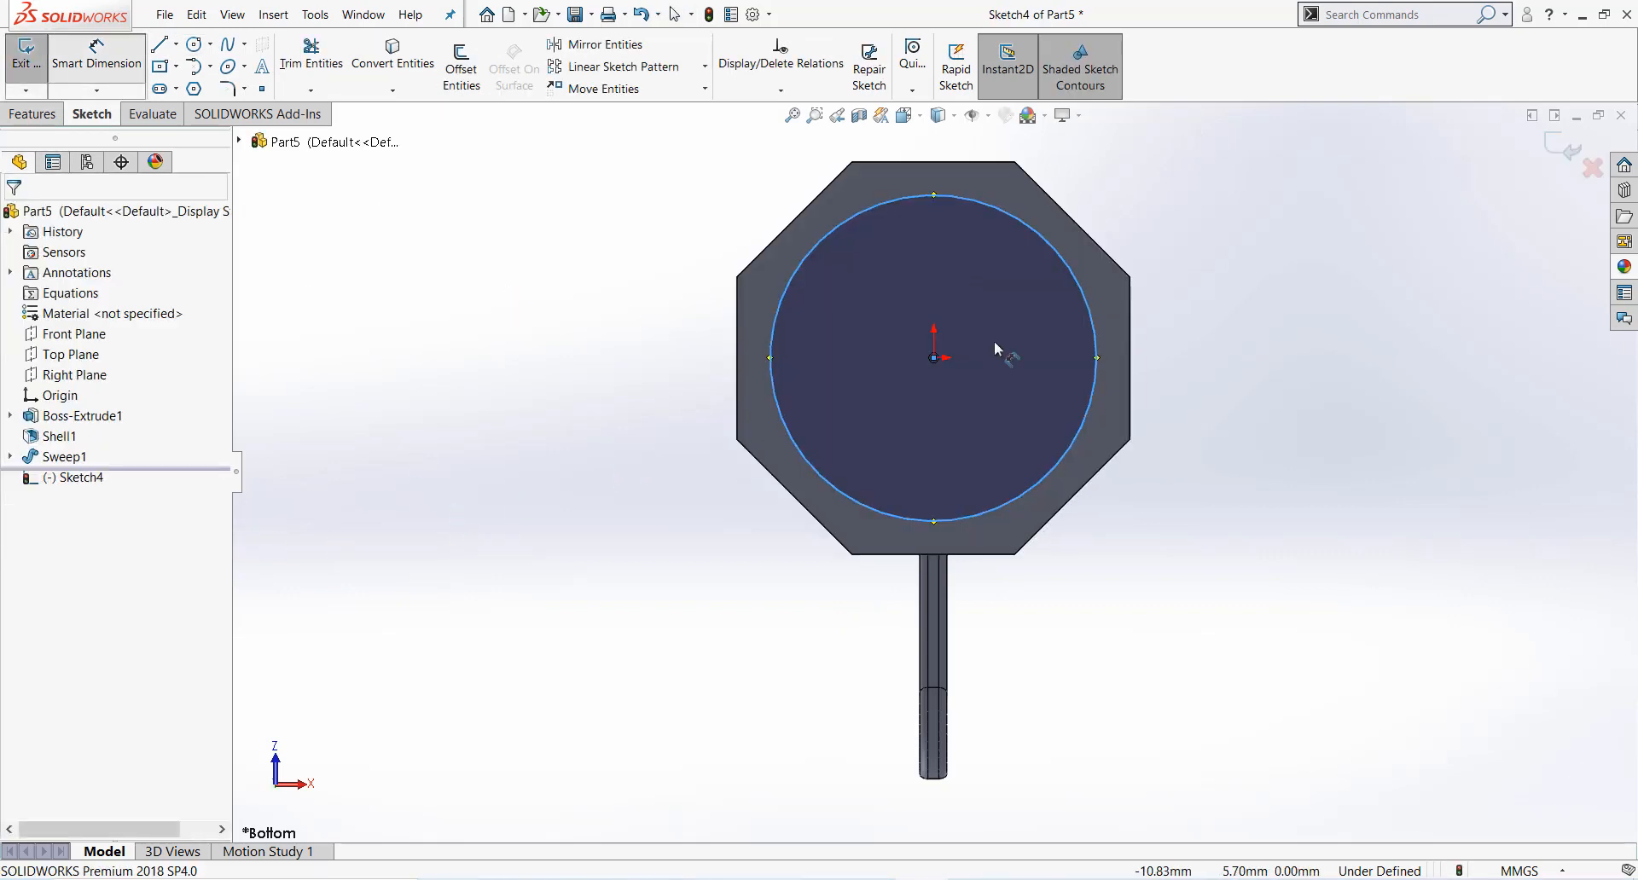
pyautogui.click(964, 198)
pyautogui.click(627, 307)
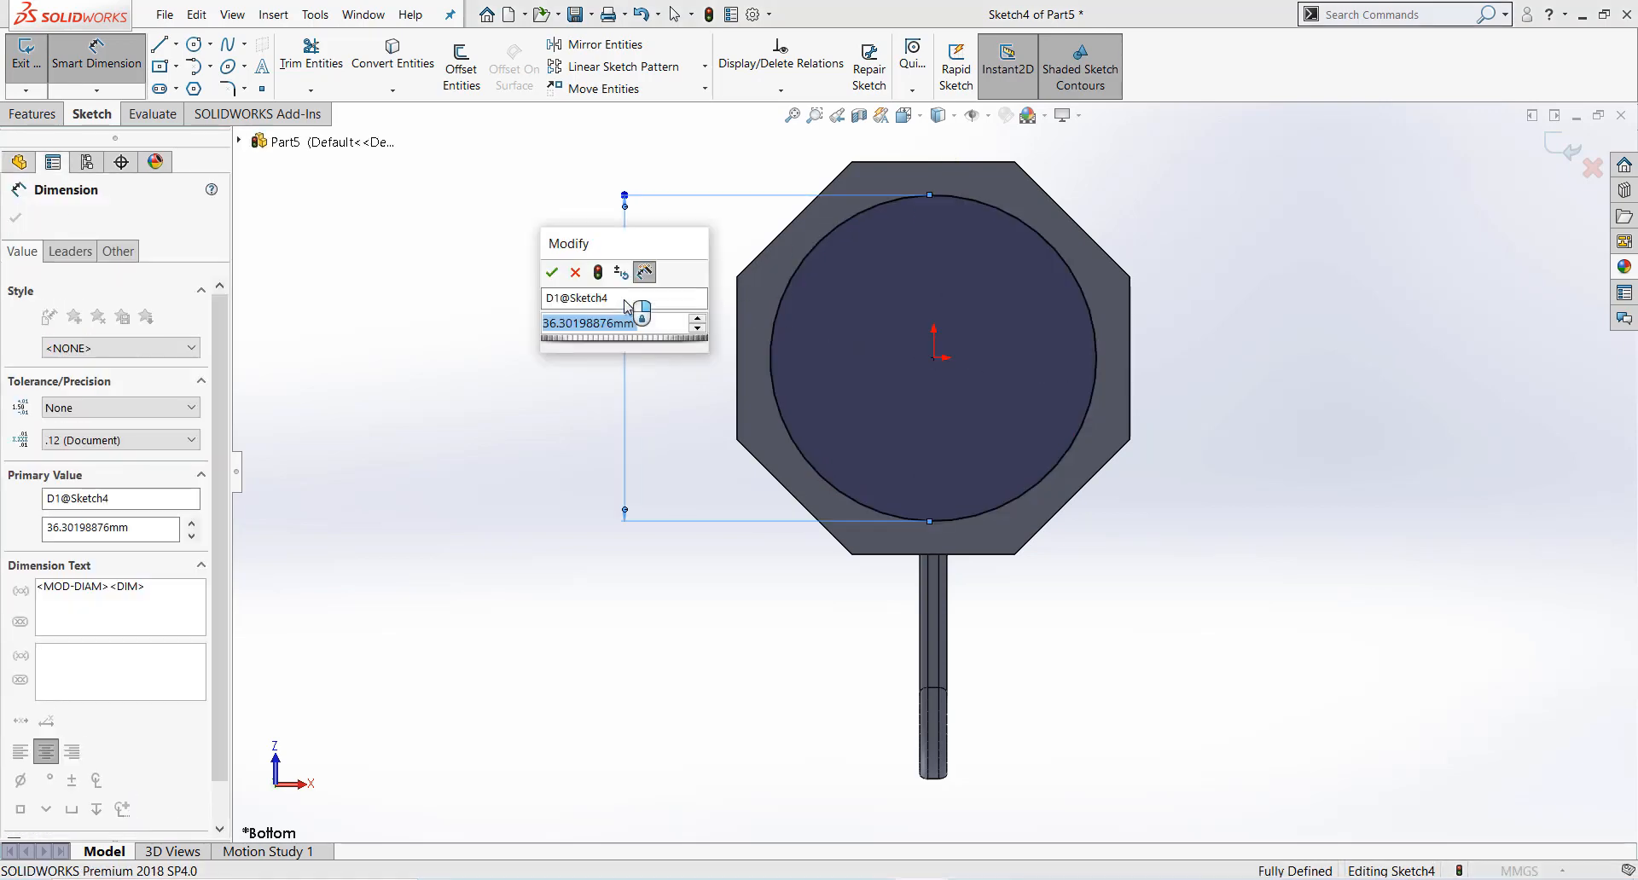
pyautogui.write('39.5')
pyautogui.press('Return')
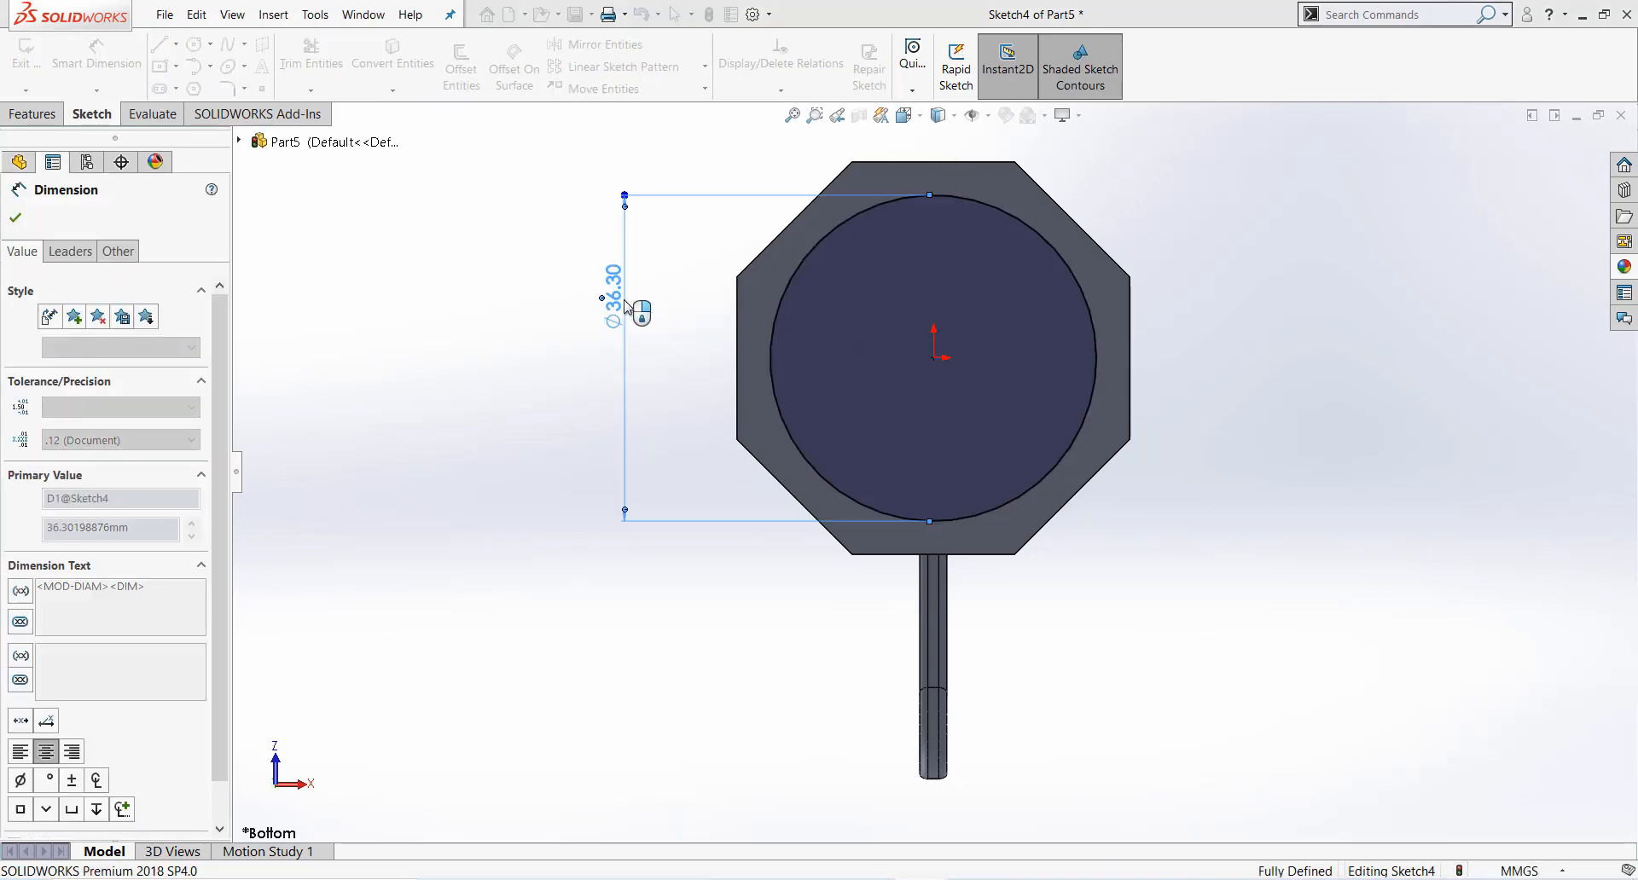
pyautogui.press('Escape')
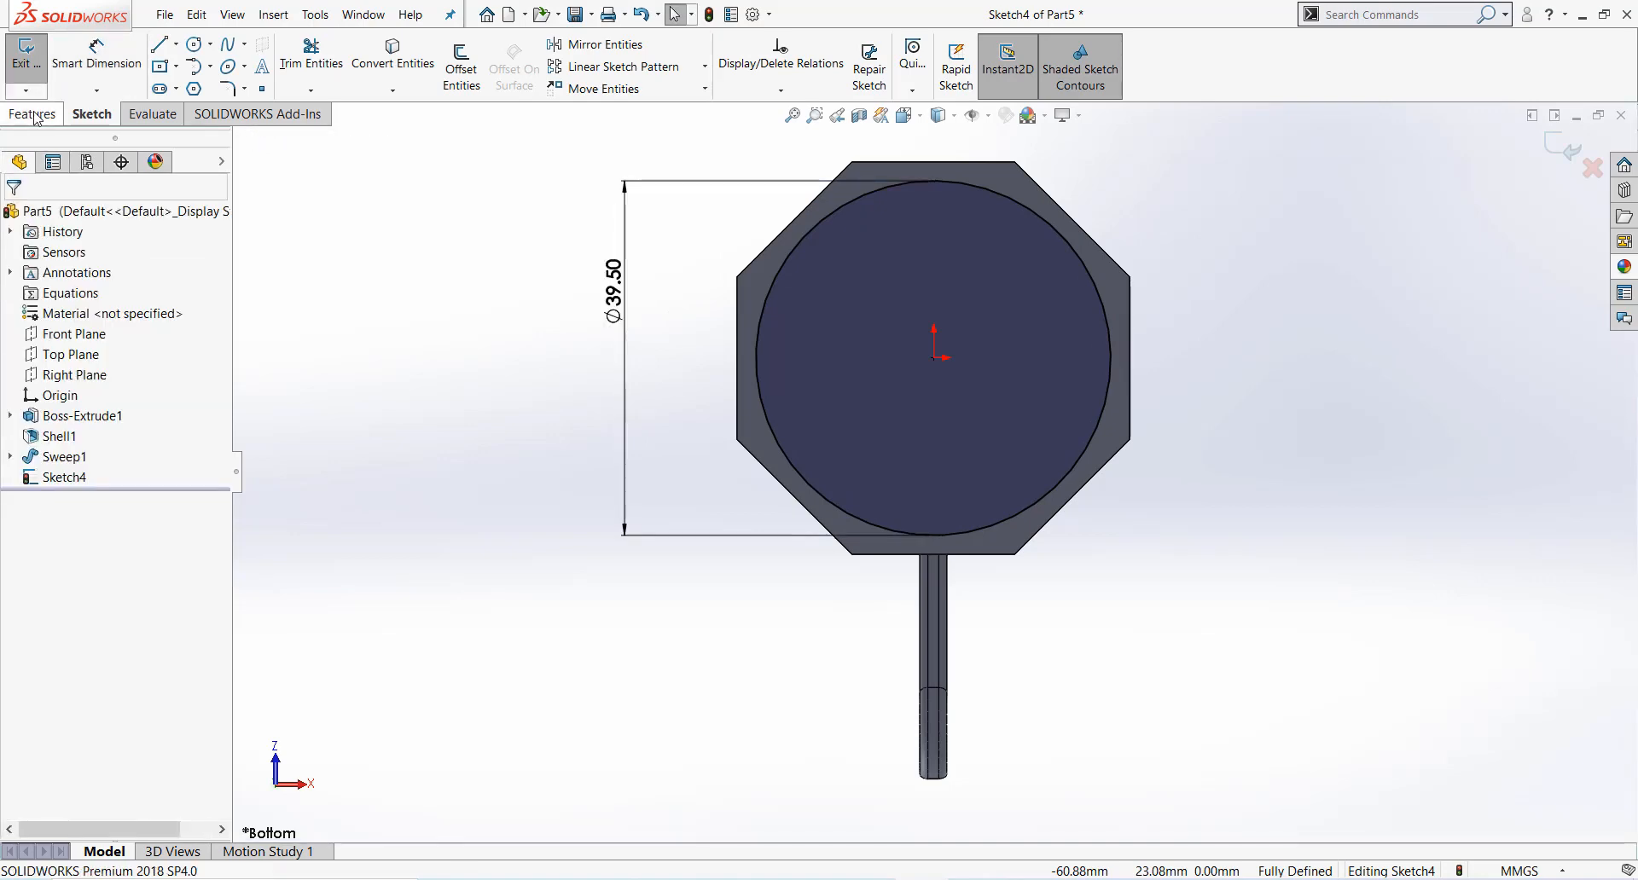
# Step: Cut the circle 1.5 mm deep into the mug's underside as a blind extruded cut
pyautogui.click(34, 114)
pyautogui.click(294, 66)
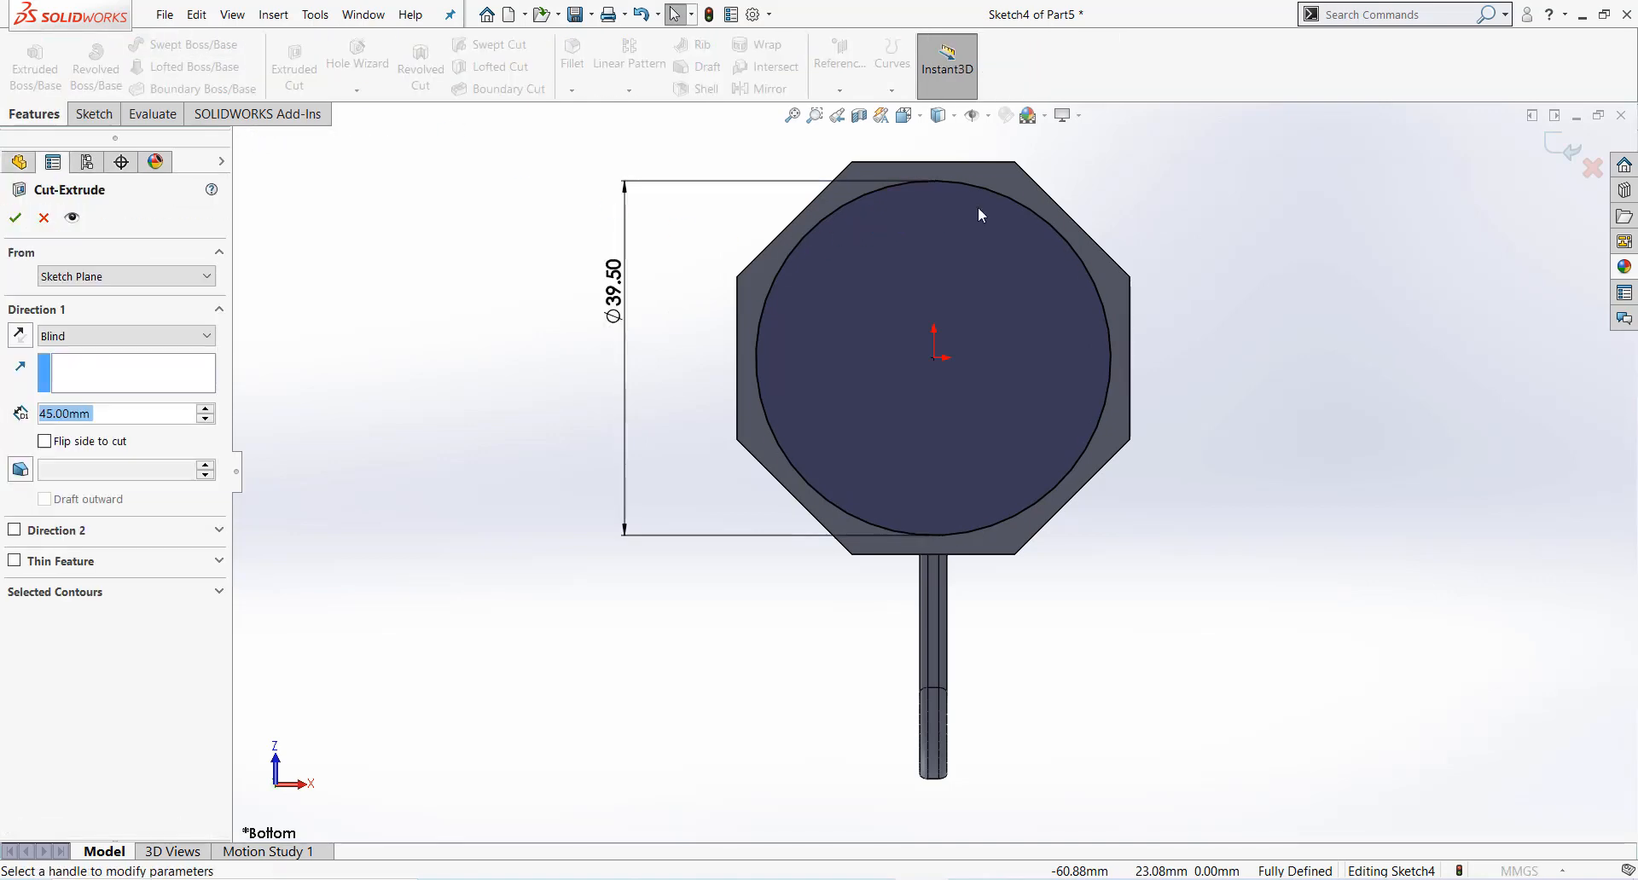
pyautogui.doubleClick(81, 413)
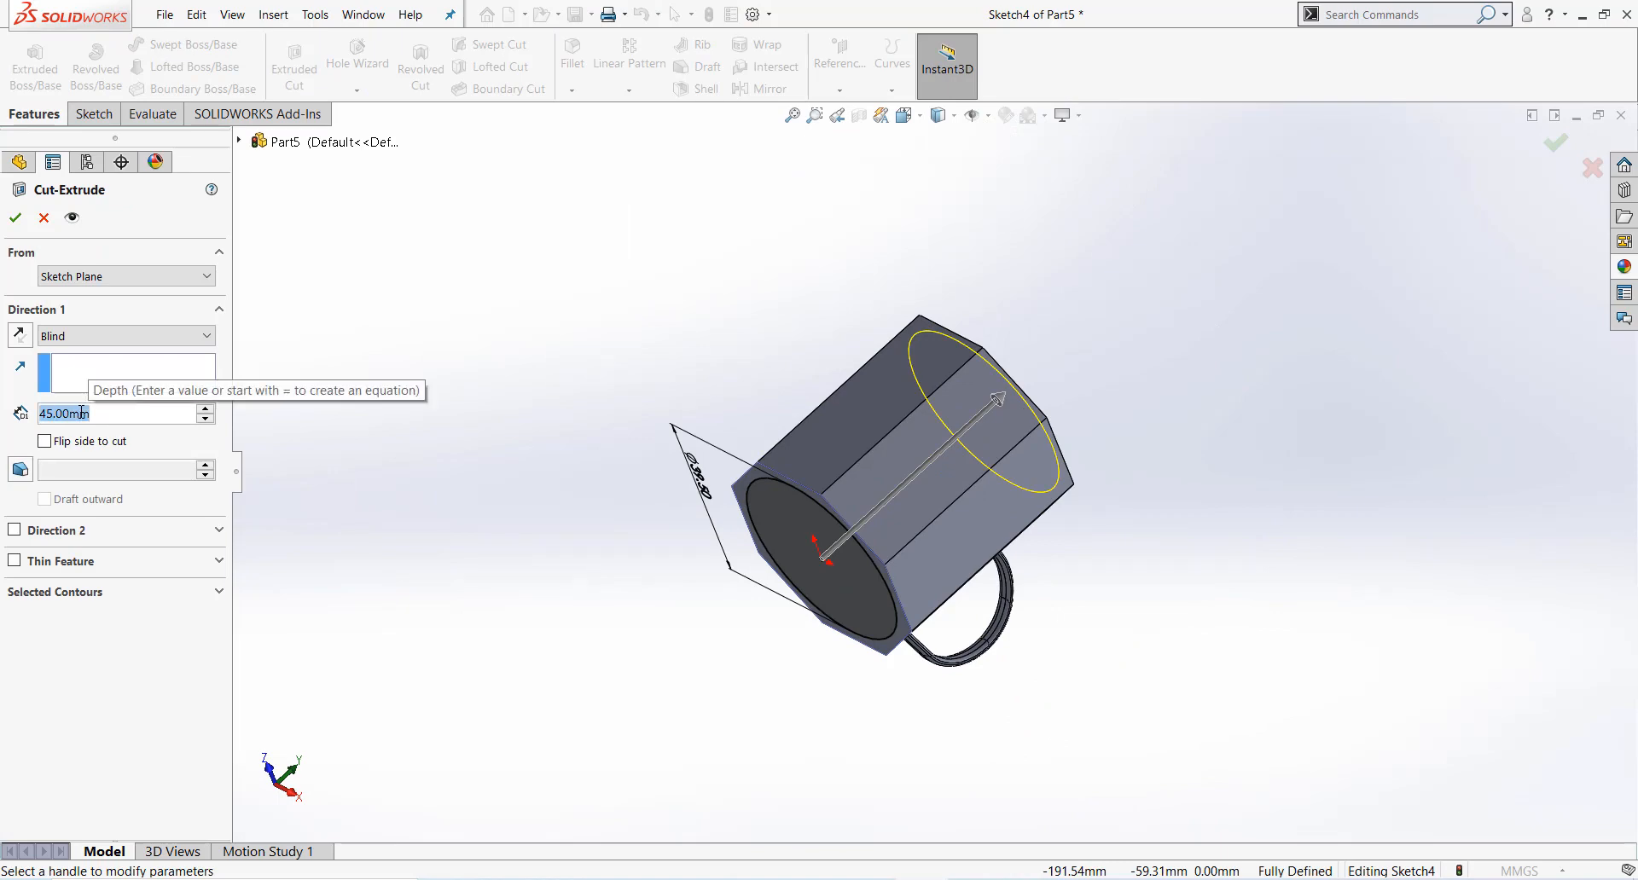
pyautogui.write('1.5')
pyautogui.press('Return')
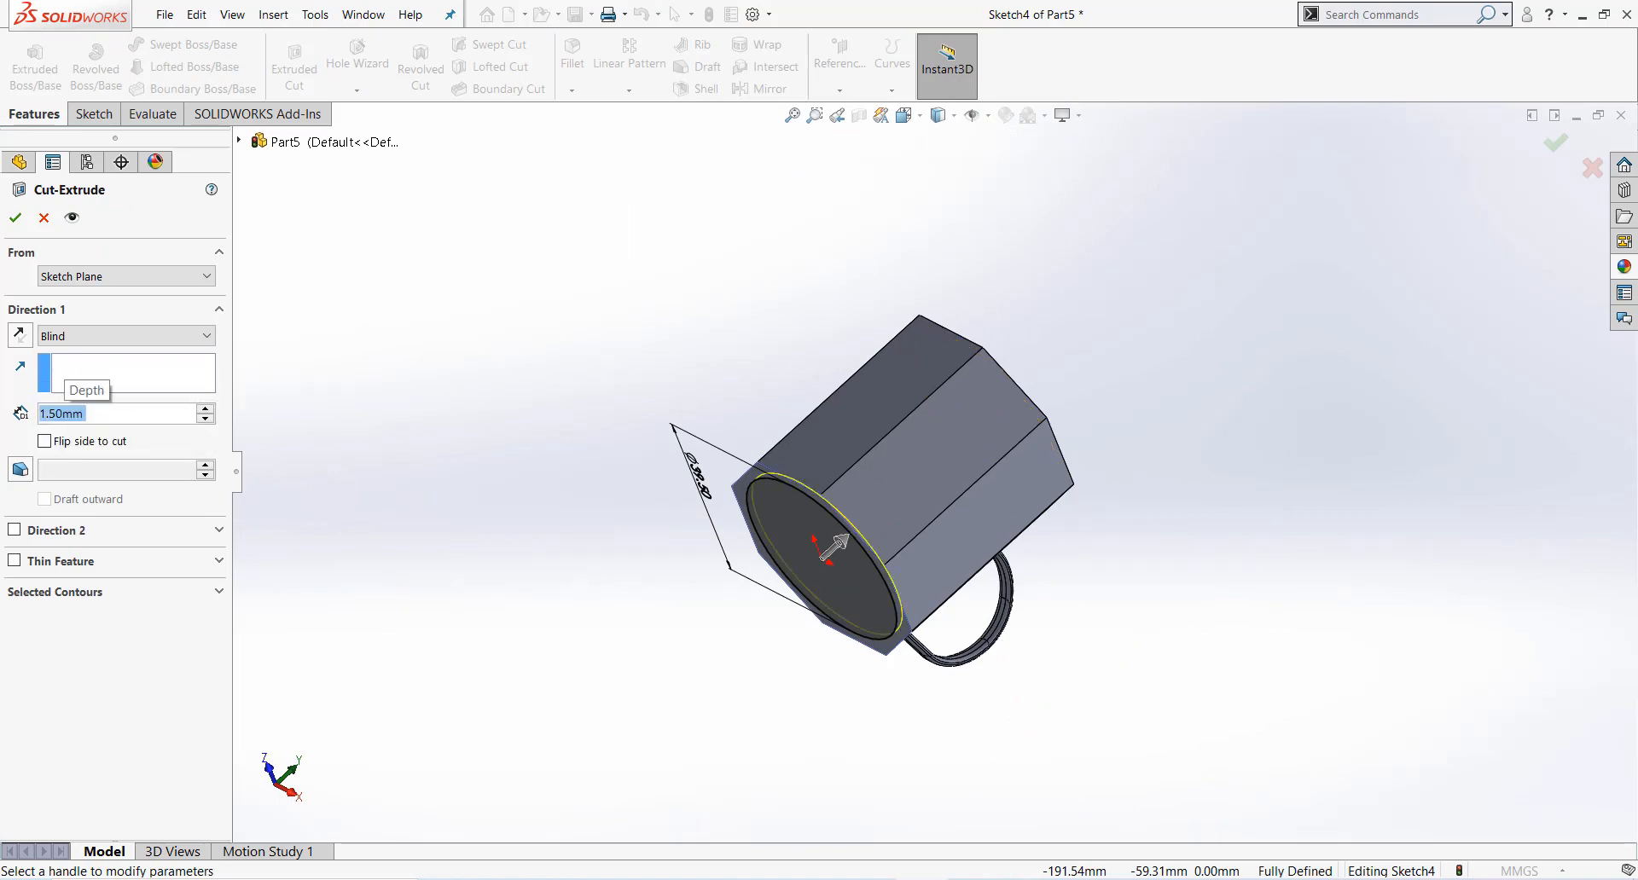
pyautogui.click(16, 217)
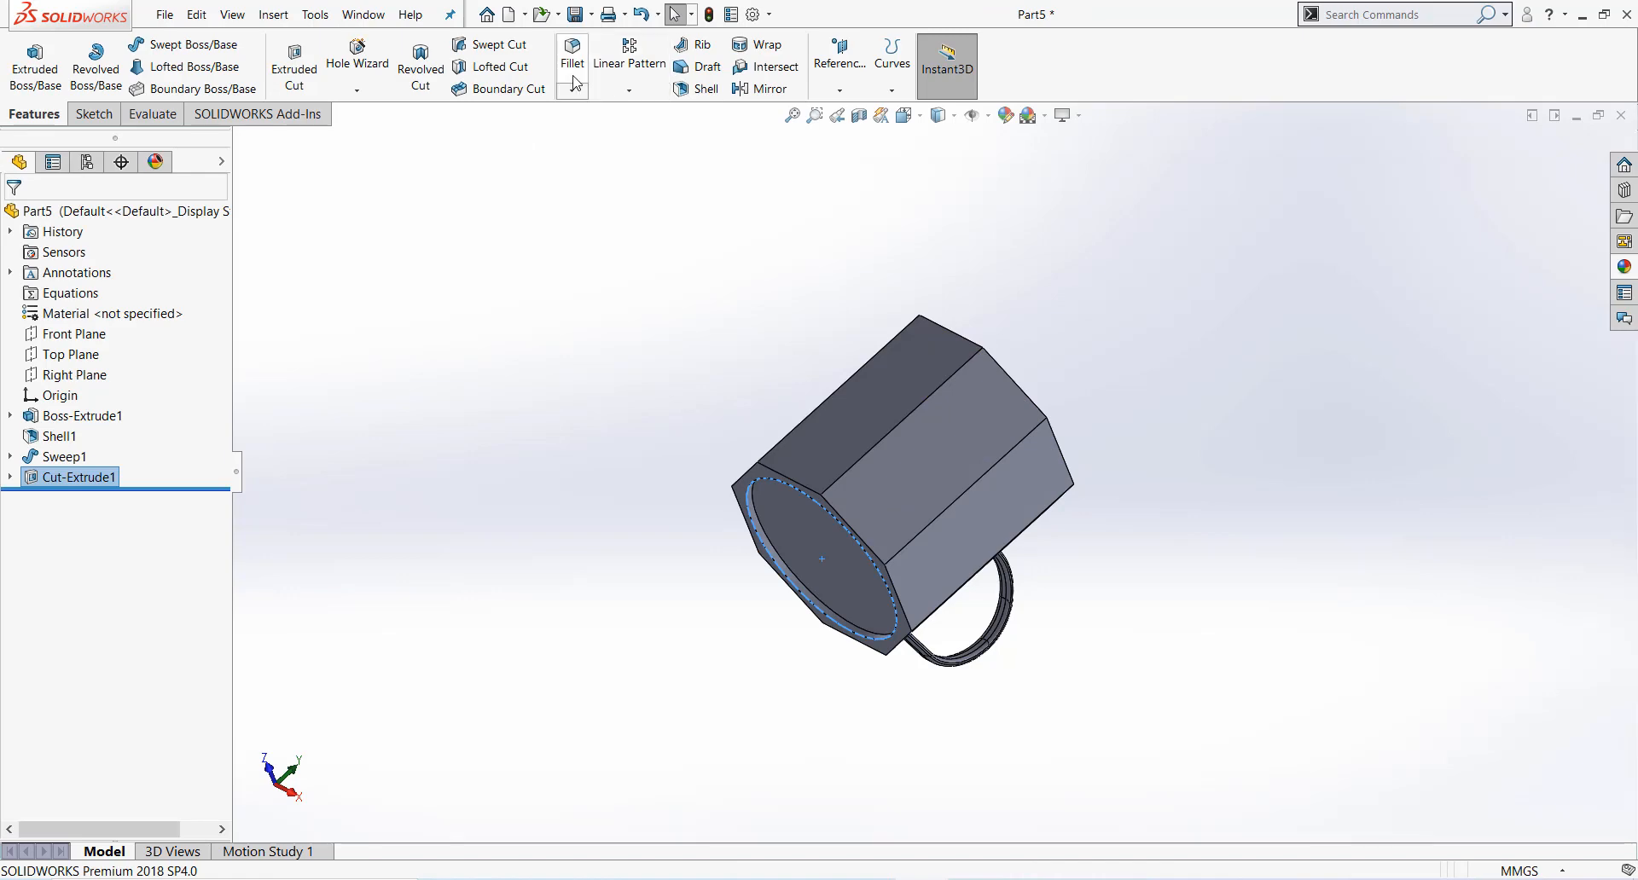
# Step: Fillet the circular edge of the recess in the mug's underside with a 0.9 mm radius, checking it against the reference drawing
pyautogui.click(572, 51)
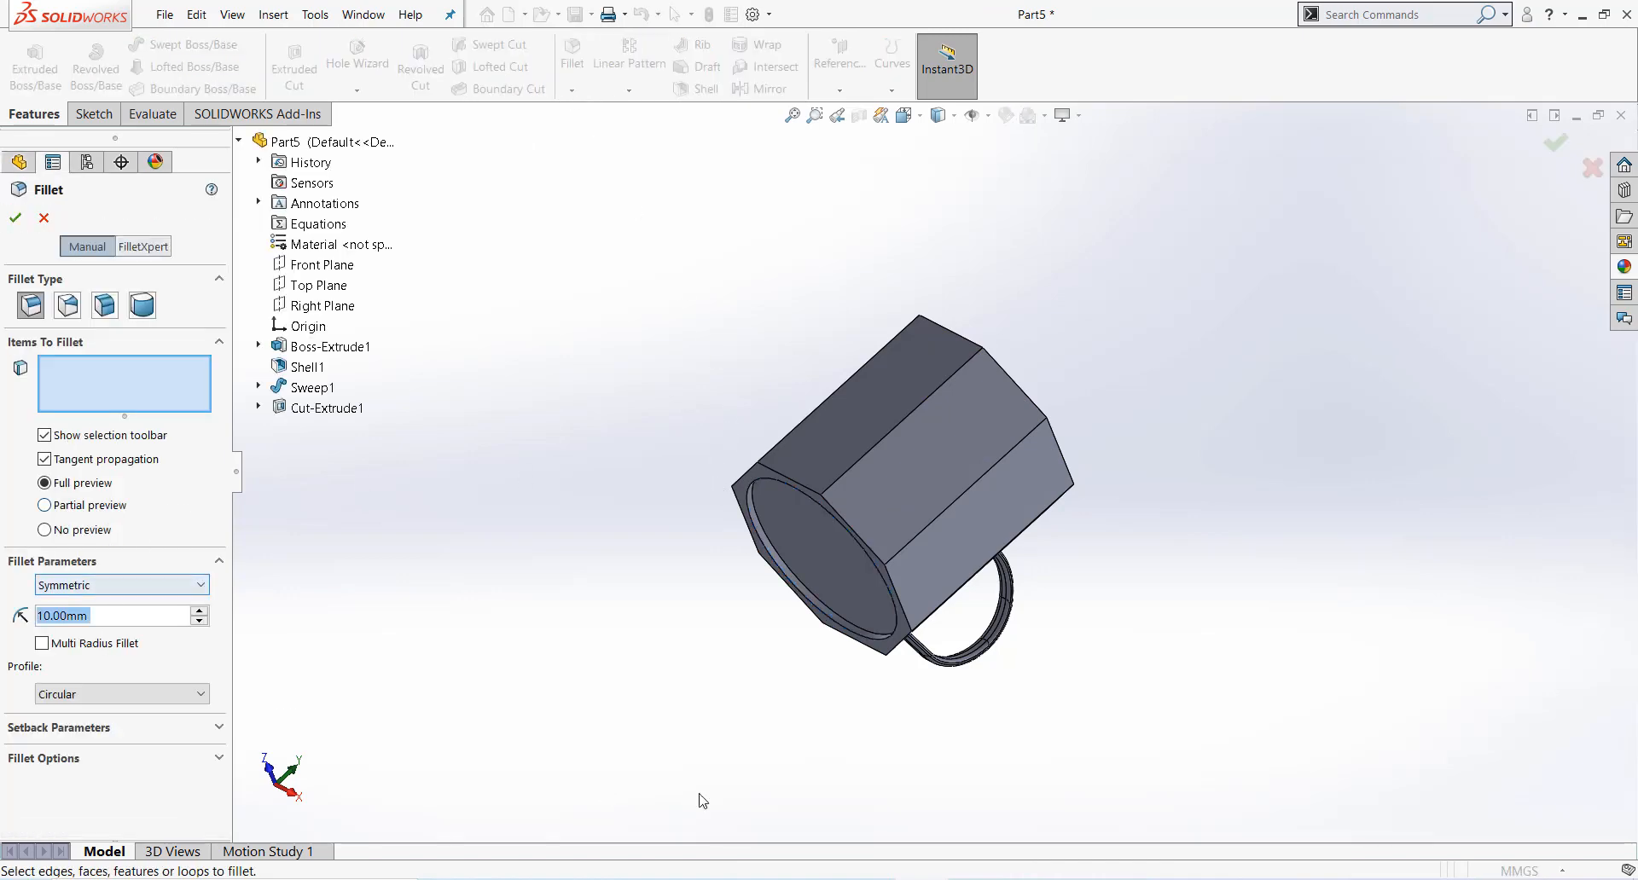
pyautogui.write('0.9')
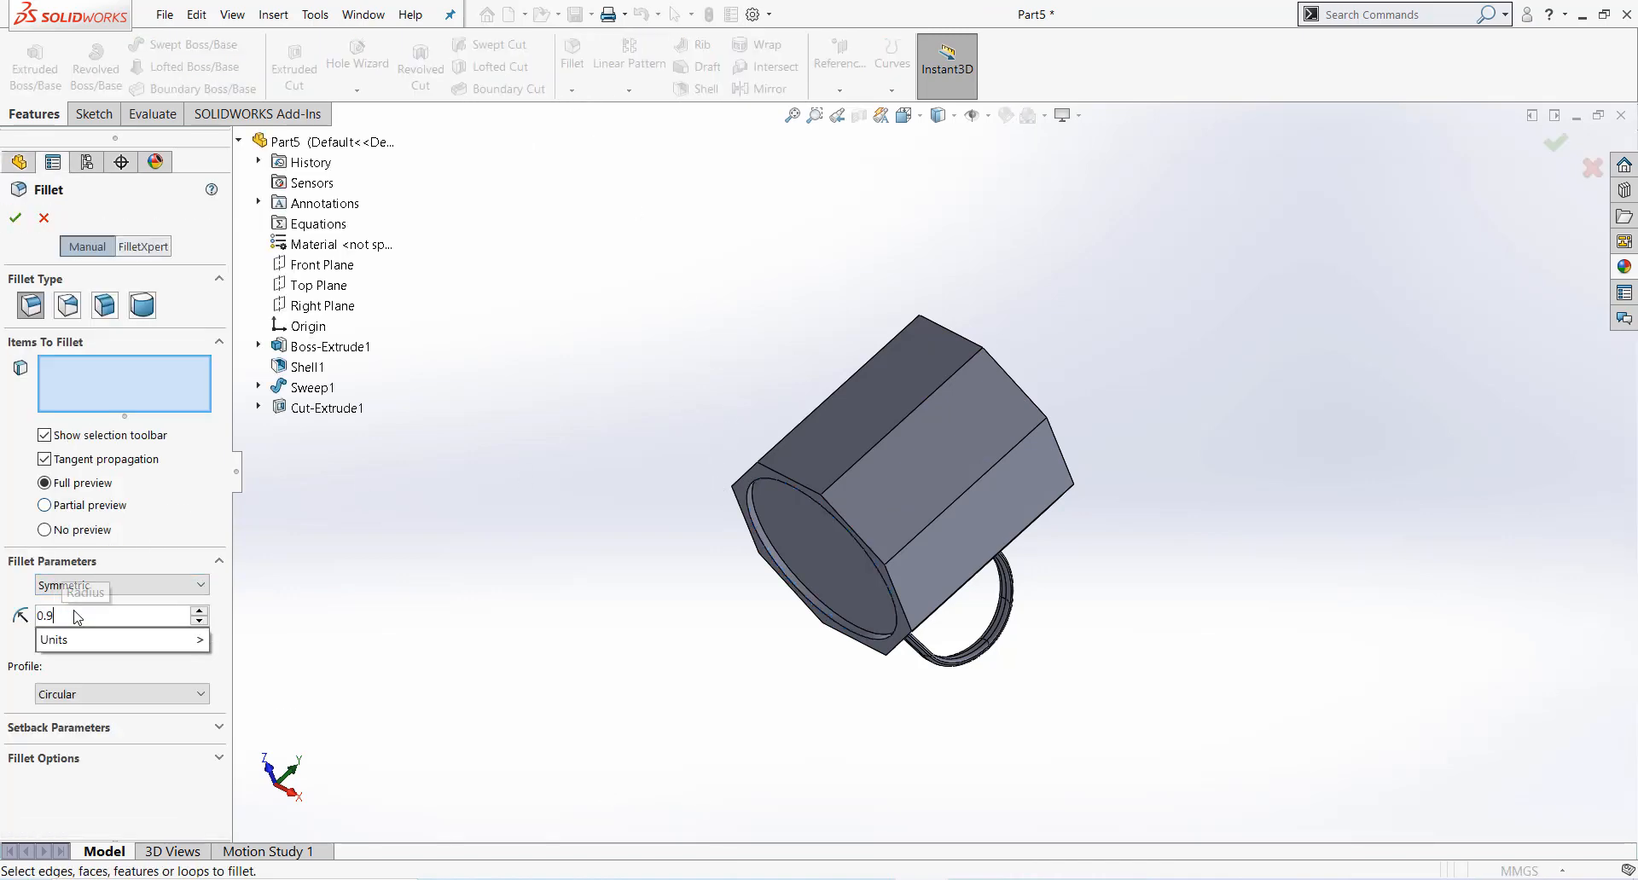
pyautogui.hotkey('alt', 'Tab')
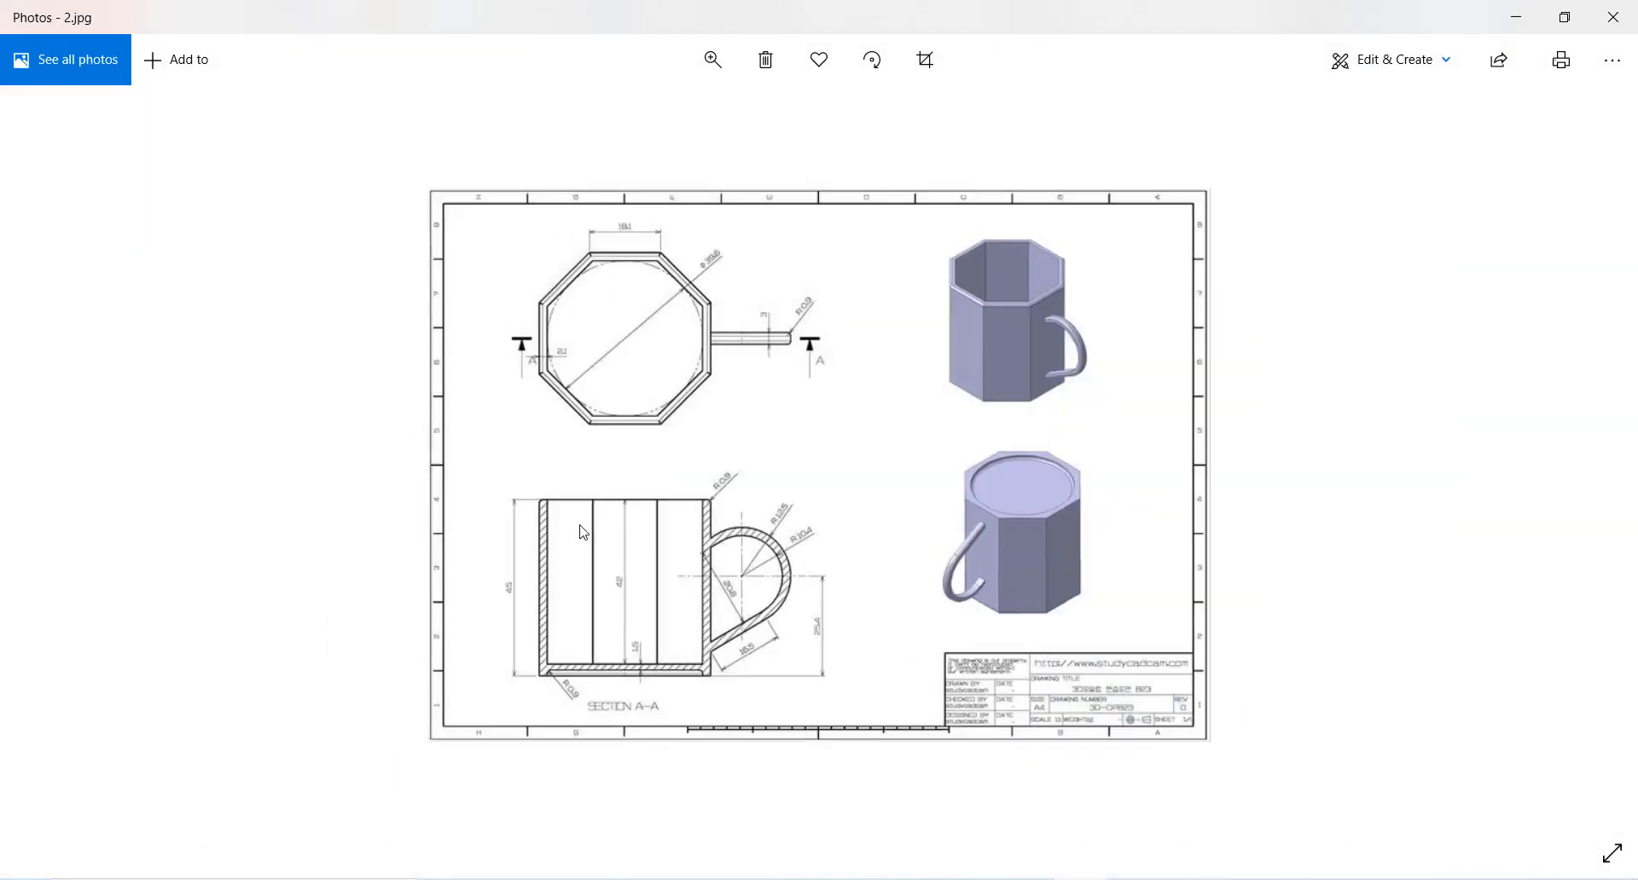
pyautogui.scroll(3, 636, 640)
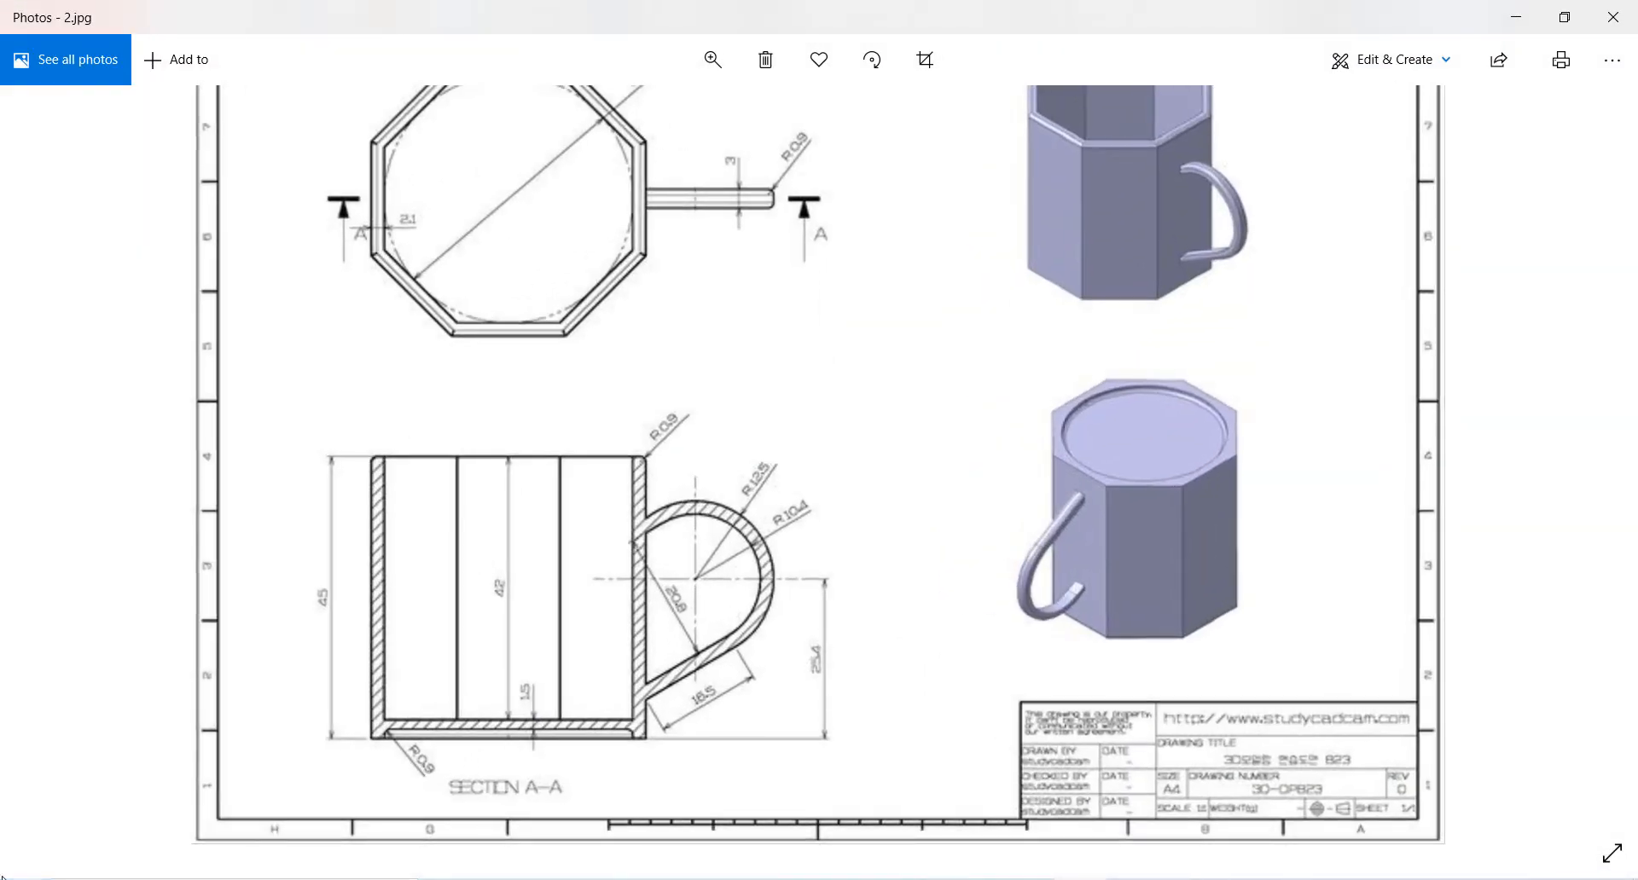
pyautogui.click(1508, 7)
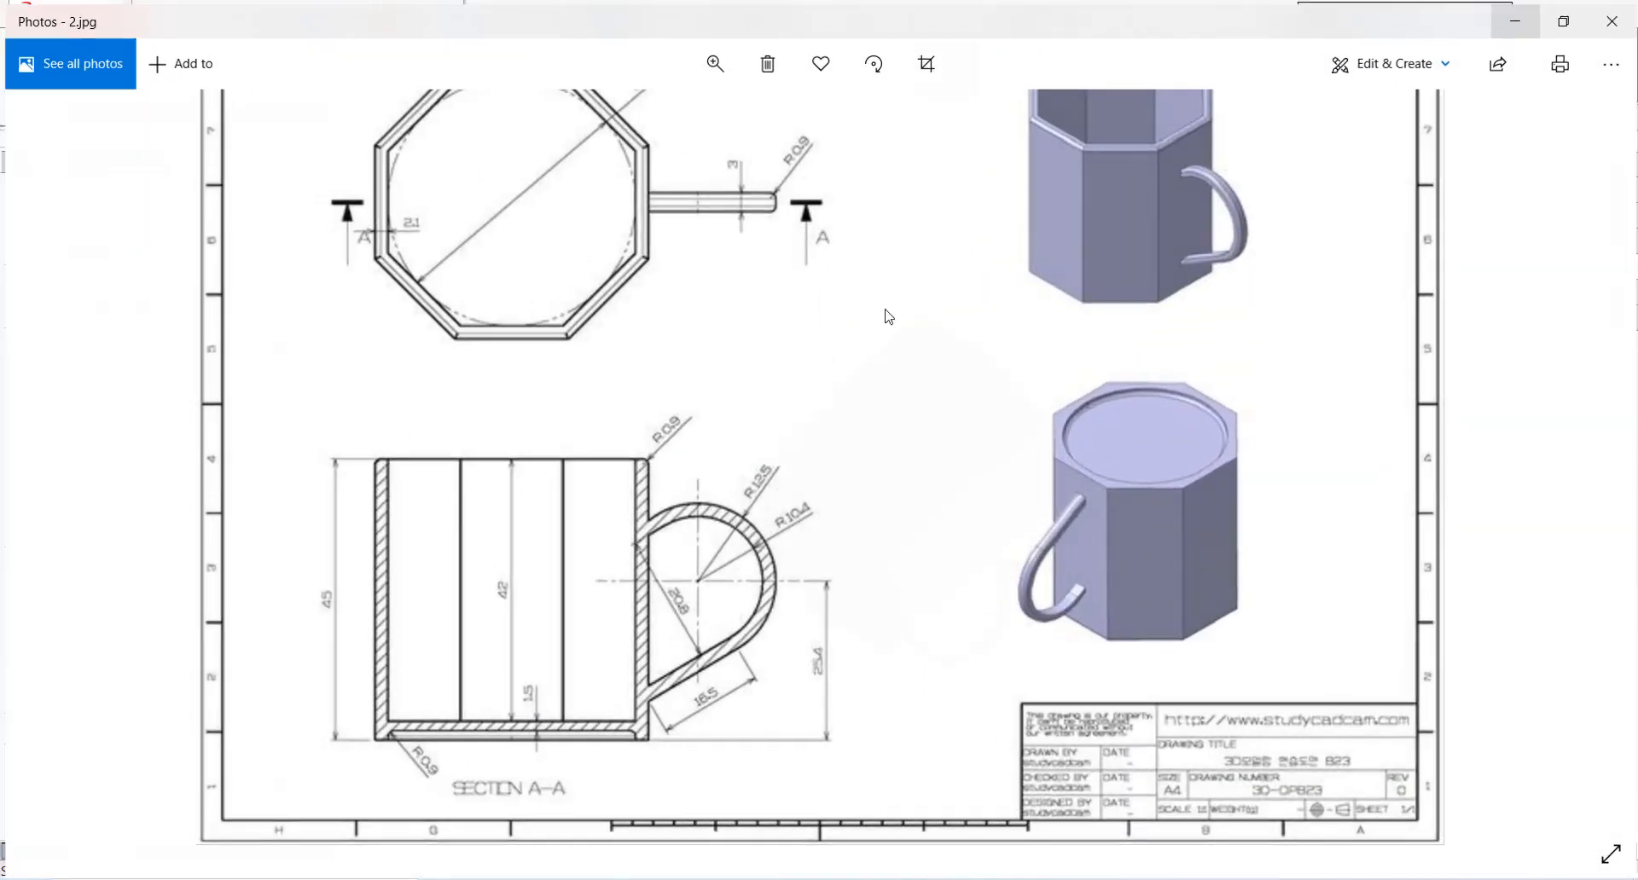
pyautogui.click(761, 515)
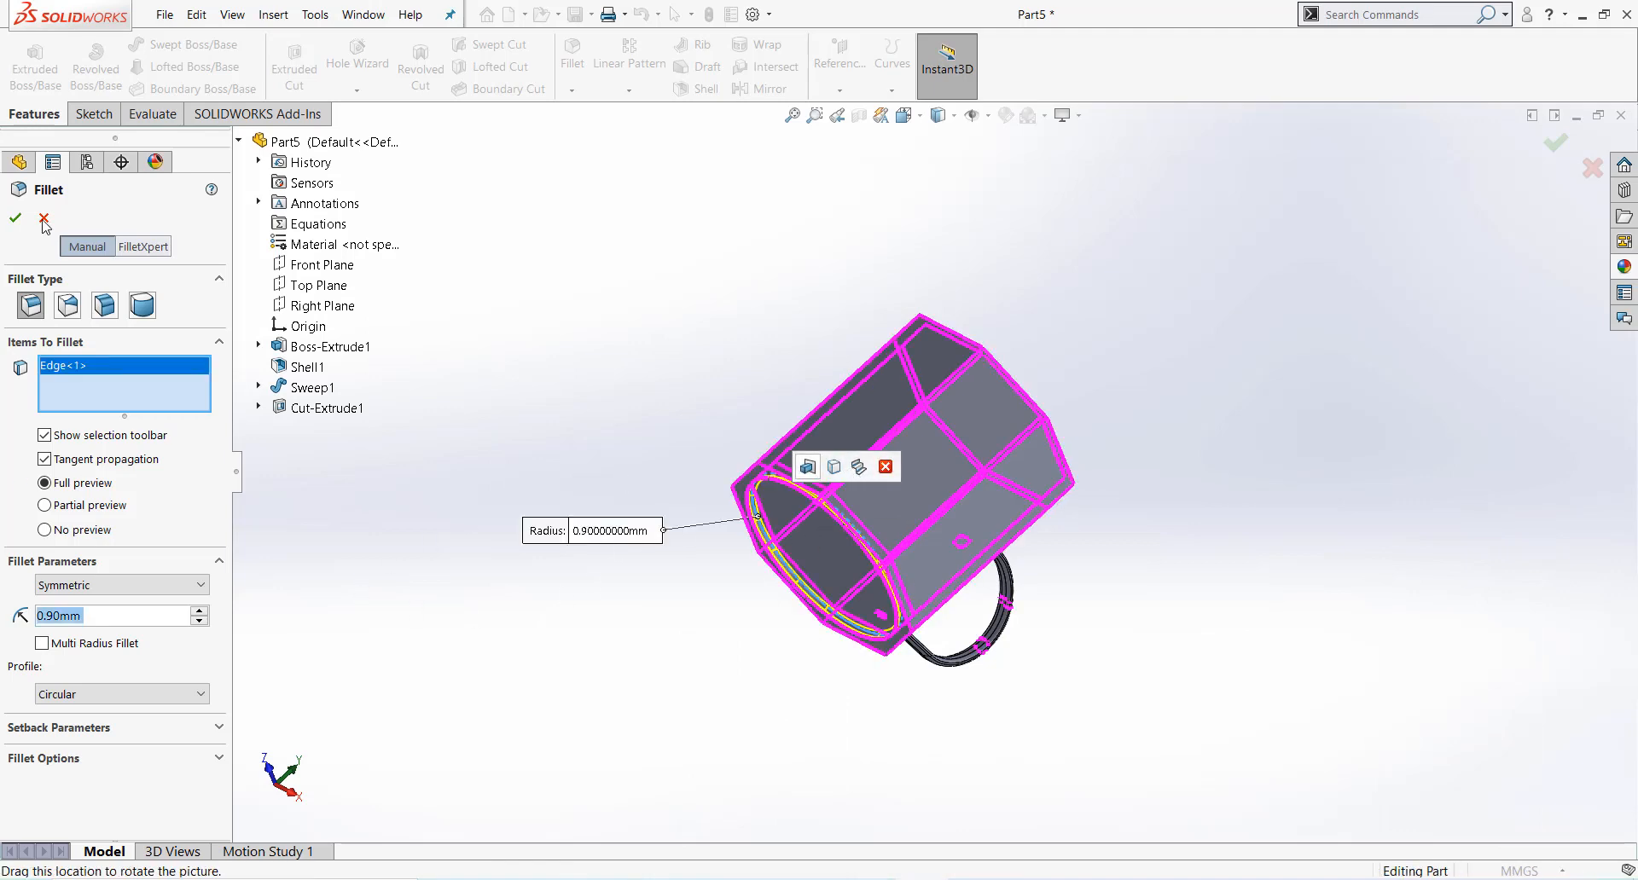
pyautogui.press('Return')
# Step: Check the rim radius in the reference drawing and fillet all outer and inner edges of the mug's octagonal rim at 0.9 mm
pyautogui.moveTo(961, 427); pyautogui.dragTo(837, 464, button='middle')
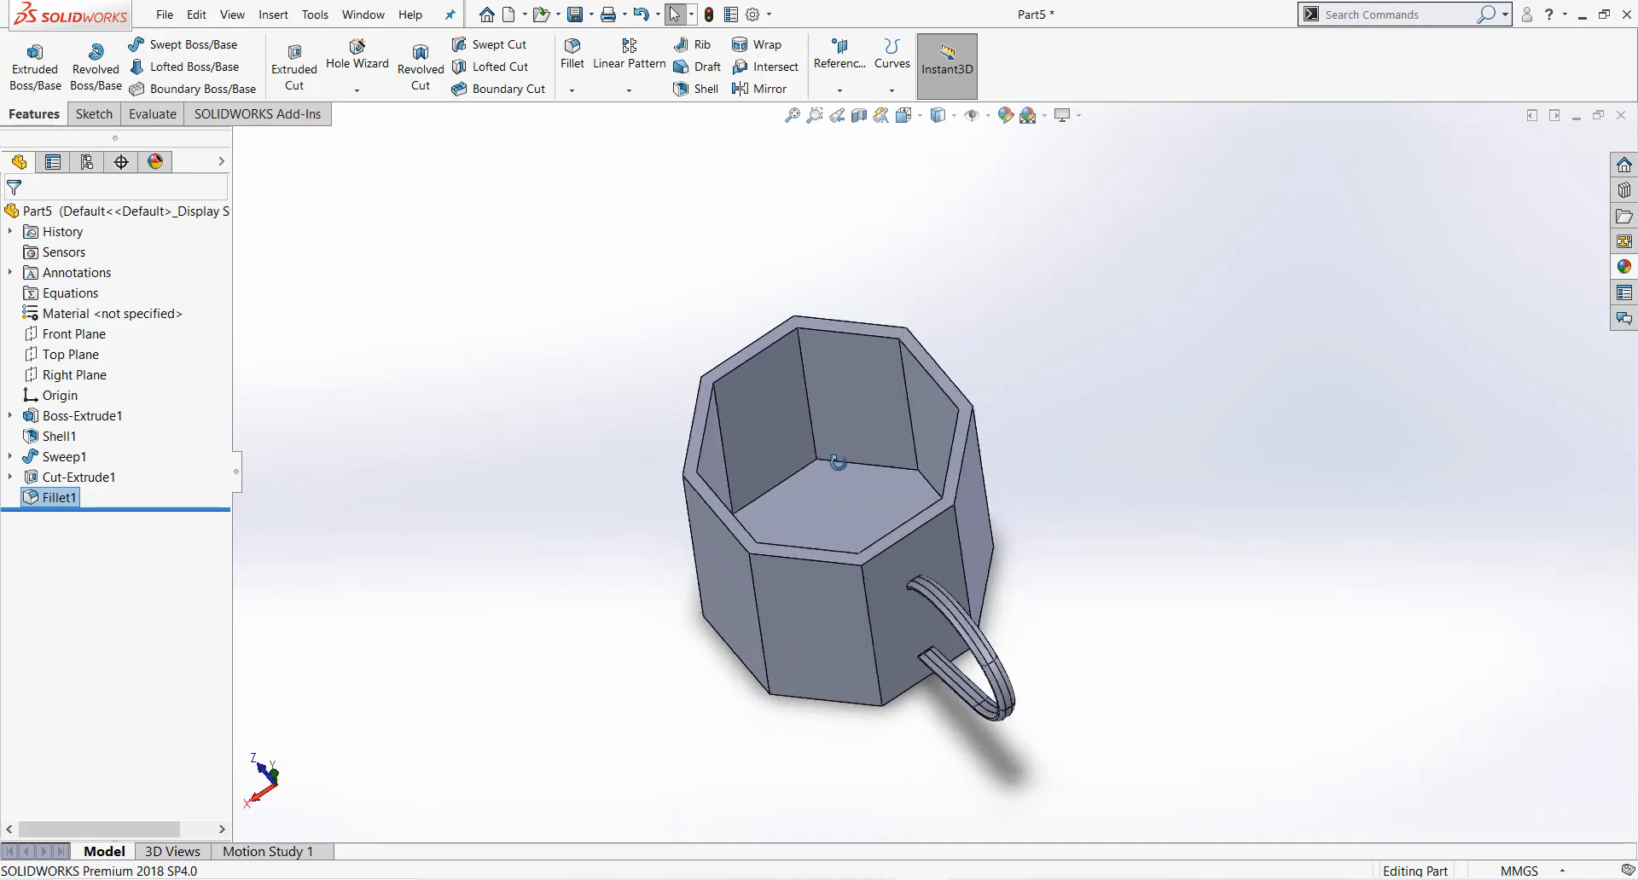
pyautogui.scroll(-1, 836, 464)
pyautogui.click(1080, 879)
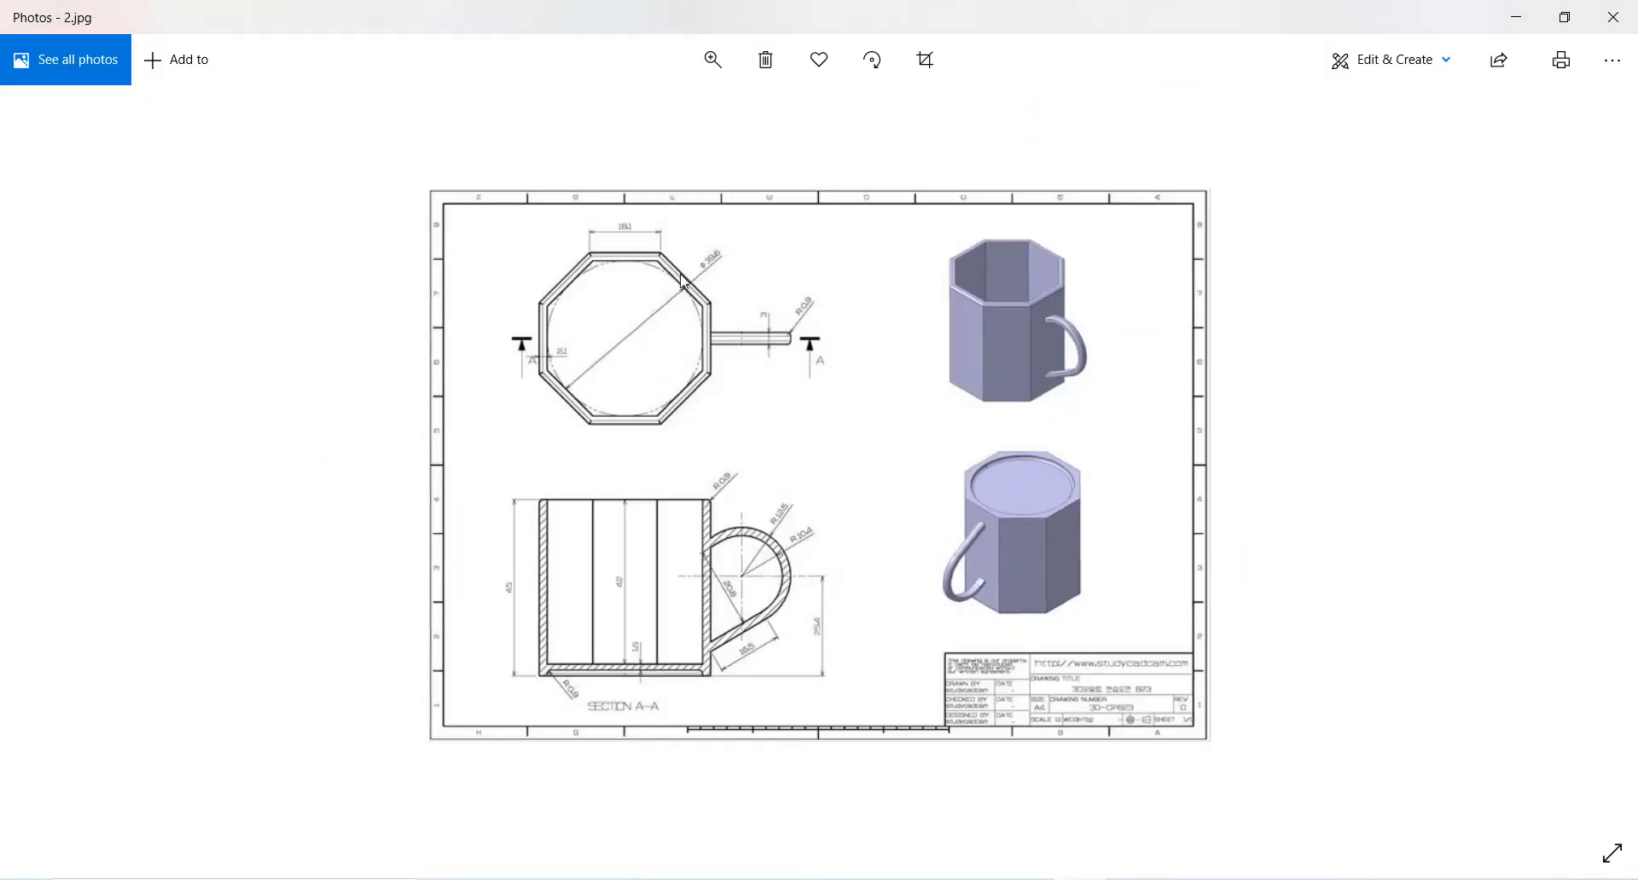
pyautogui.scroll(2, 695, 277)
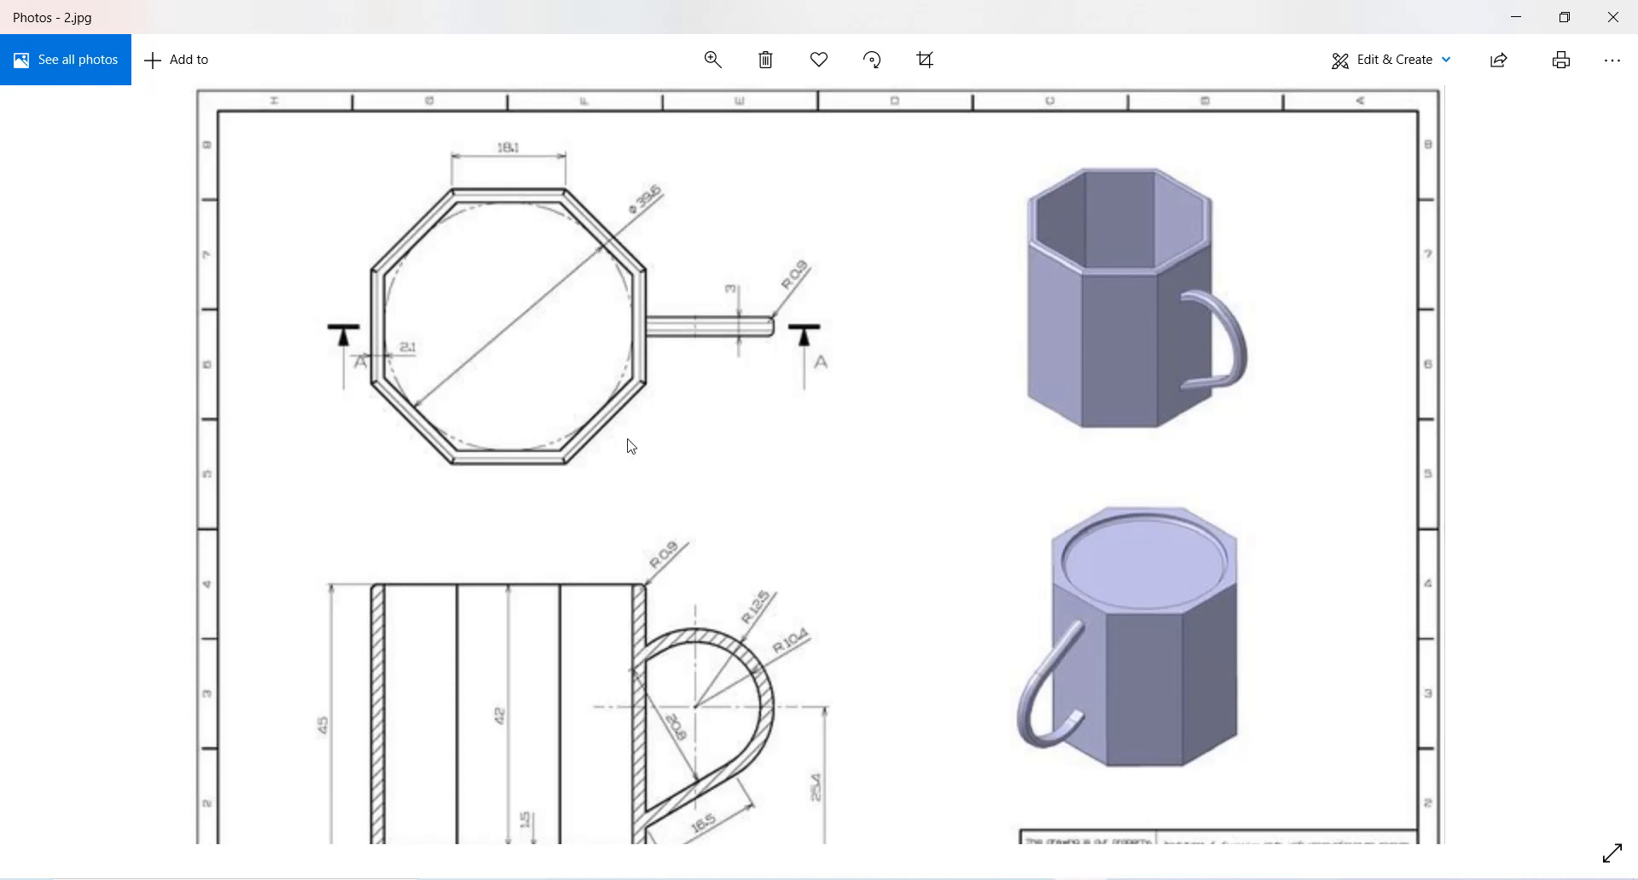
pyautogui.click(1519, 14)
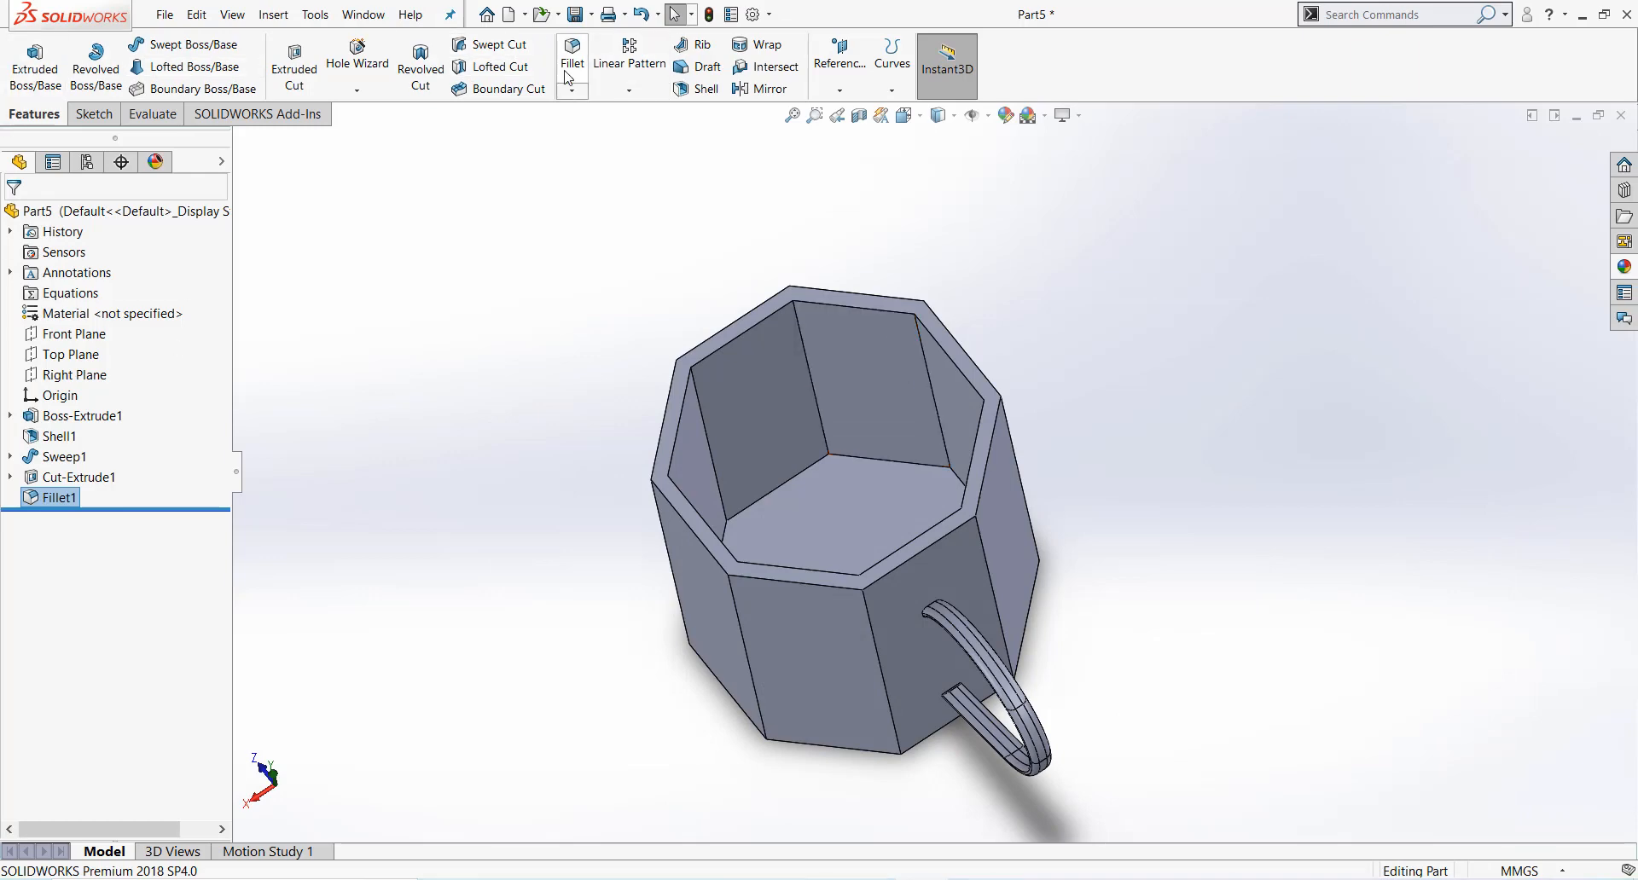
pyautogui.click(788, 580)
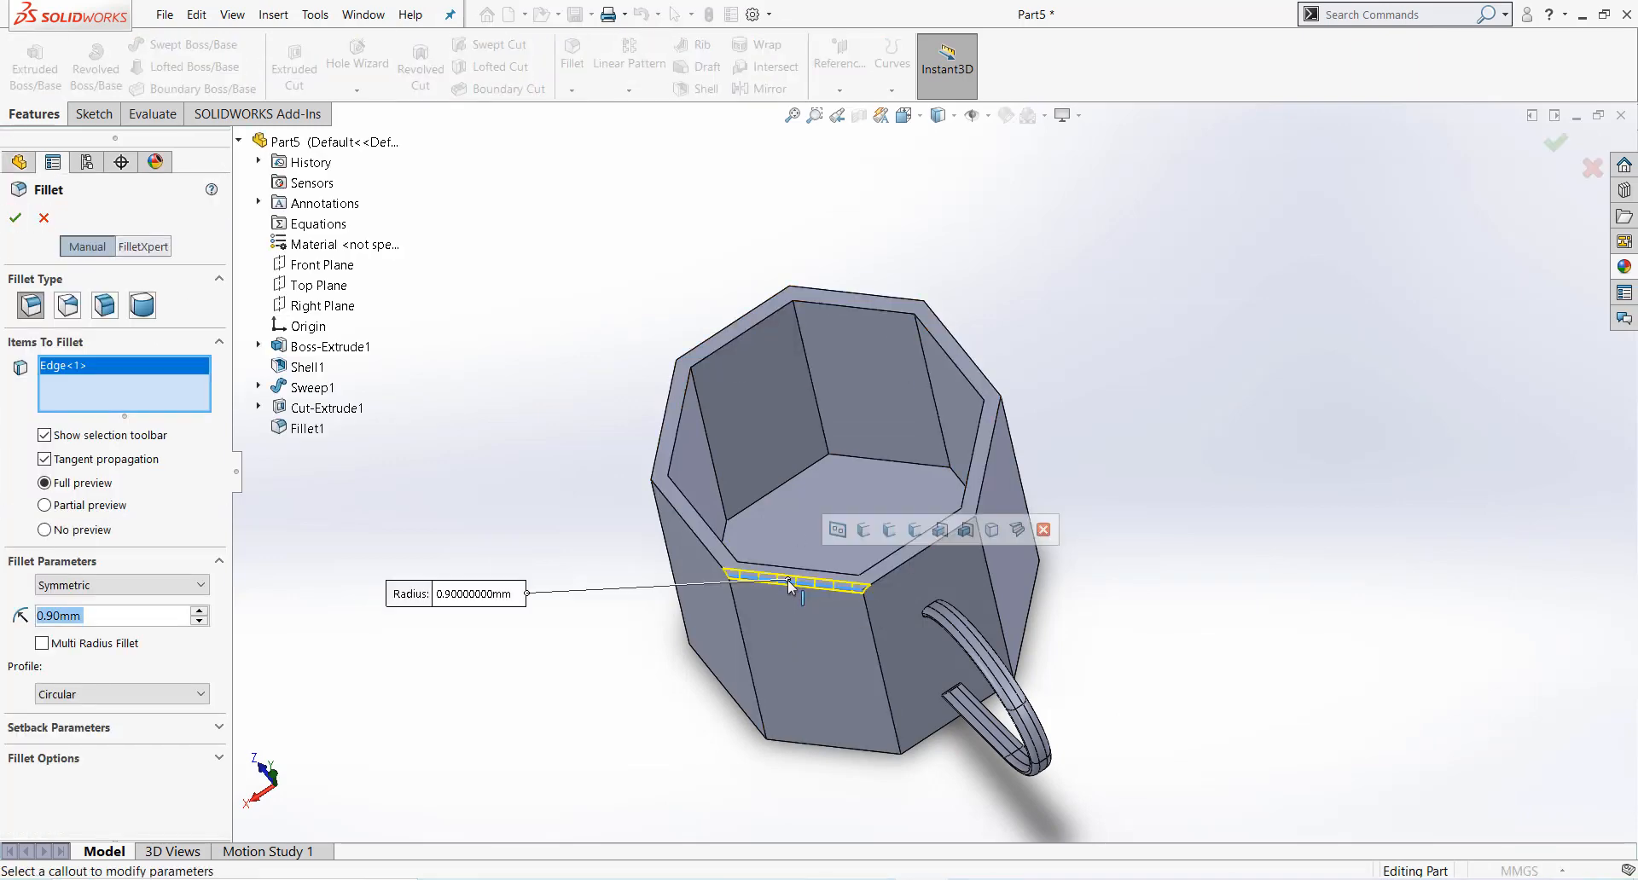
pyautogui.click(838, 530)
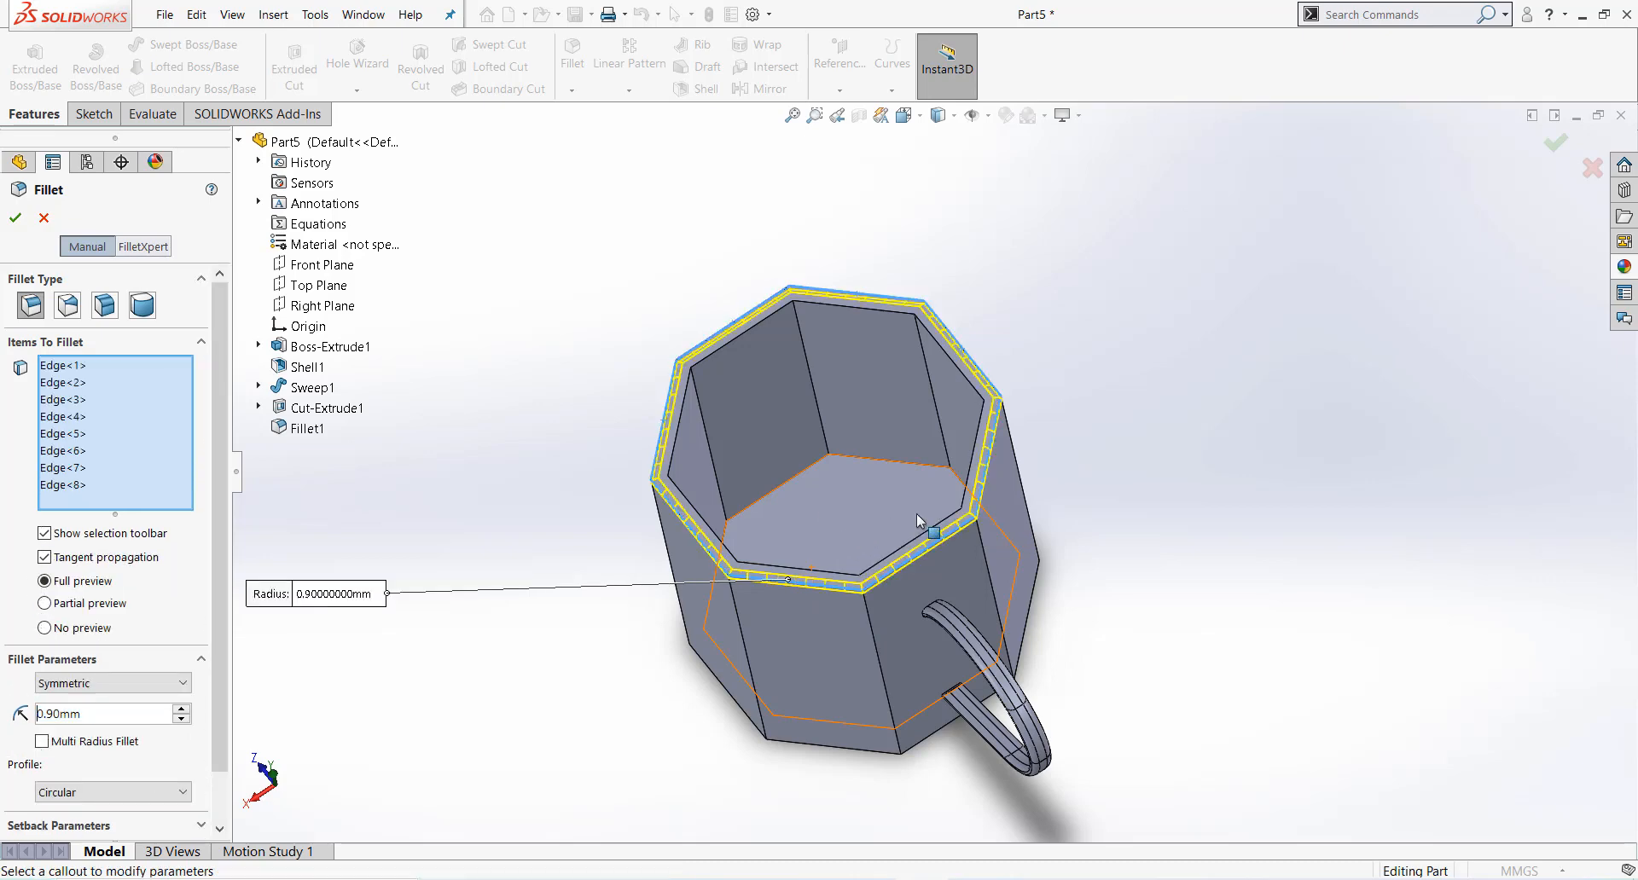
pyautogui.moveTo(951, 539); pyautogui.dragTo(800, 484, button='middle')
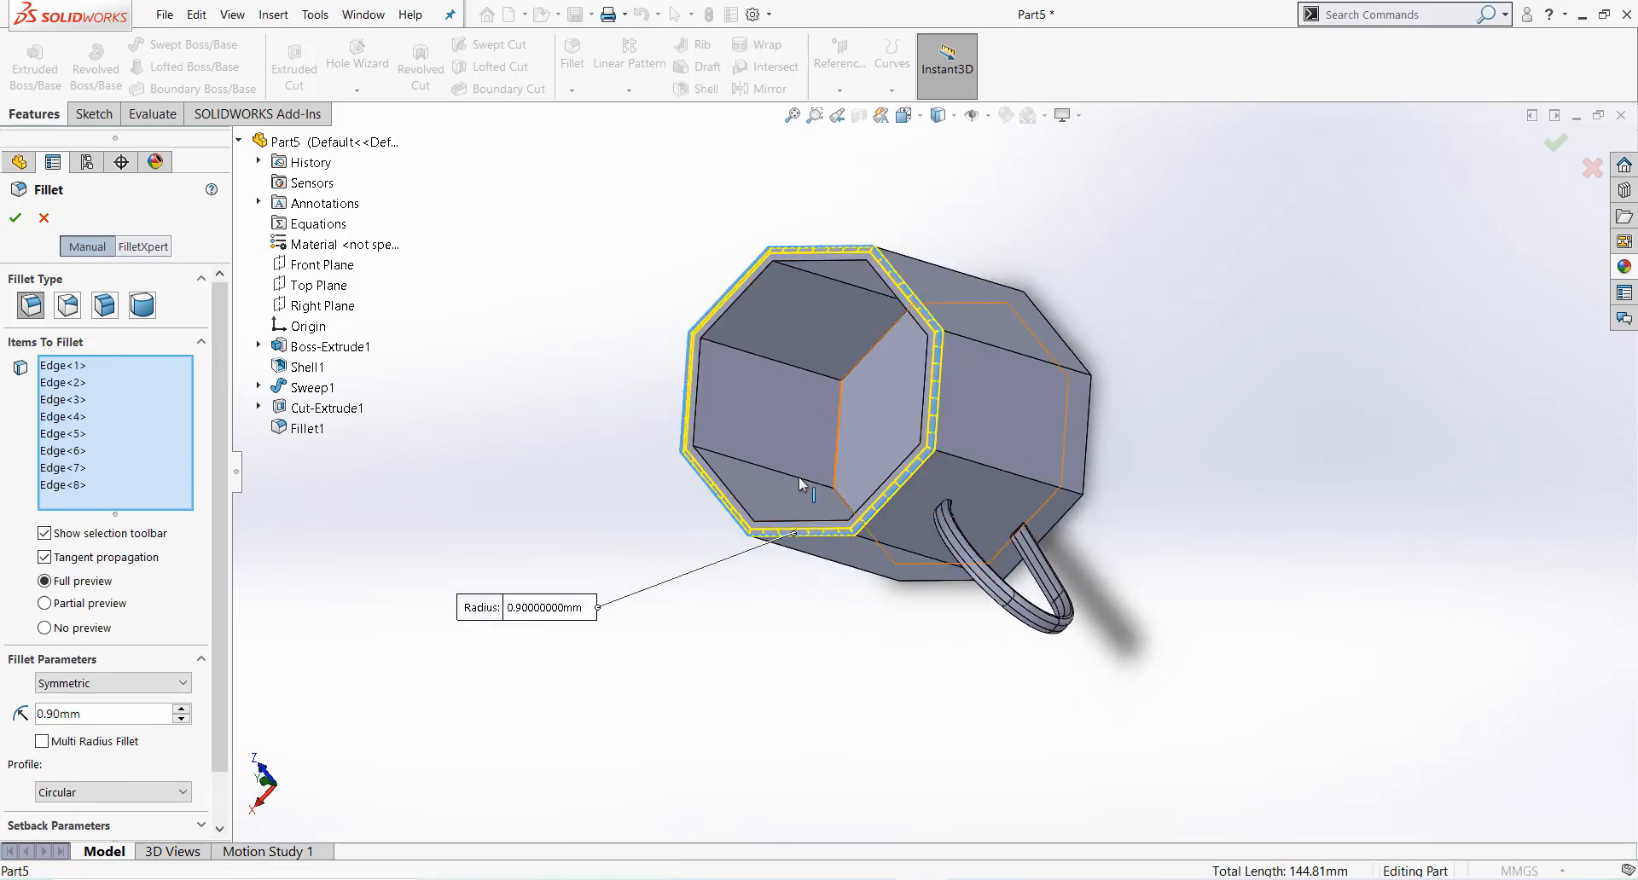
pyautogui.click(729, 493)
pyautogui.click(775, 439)
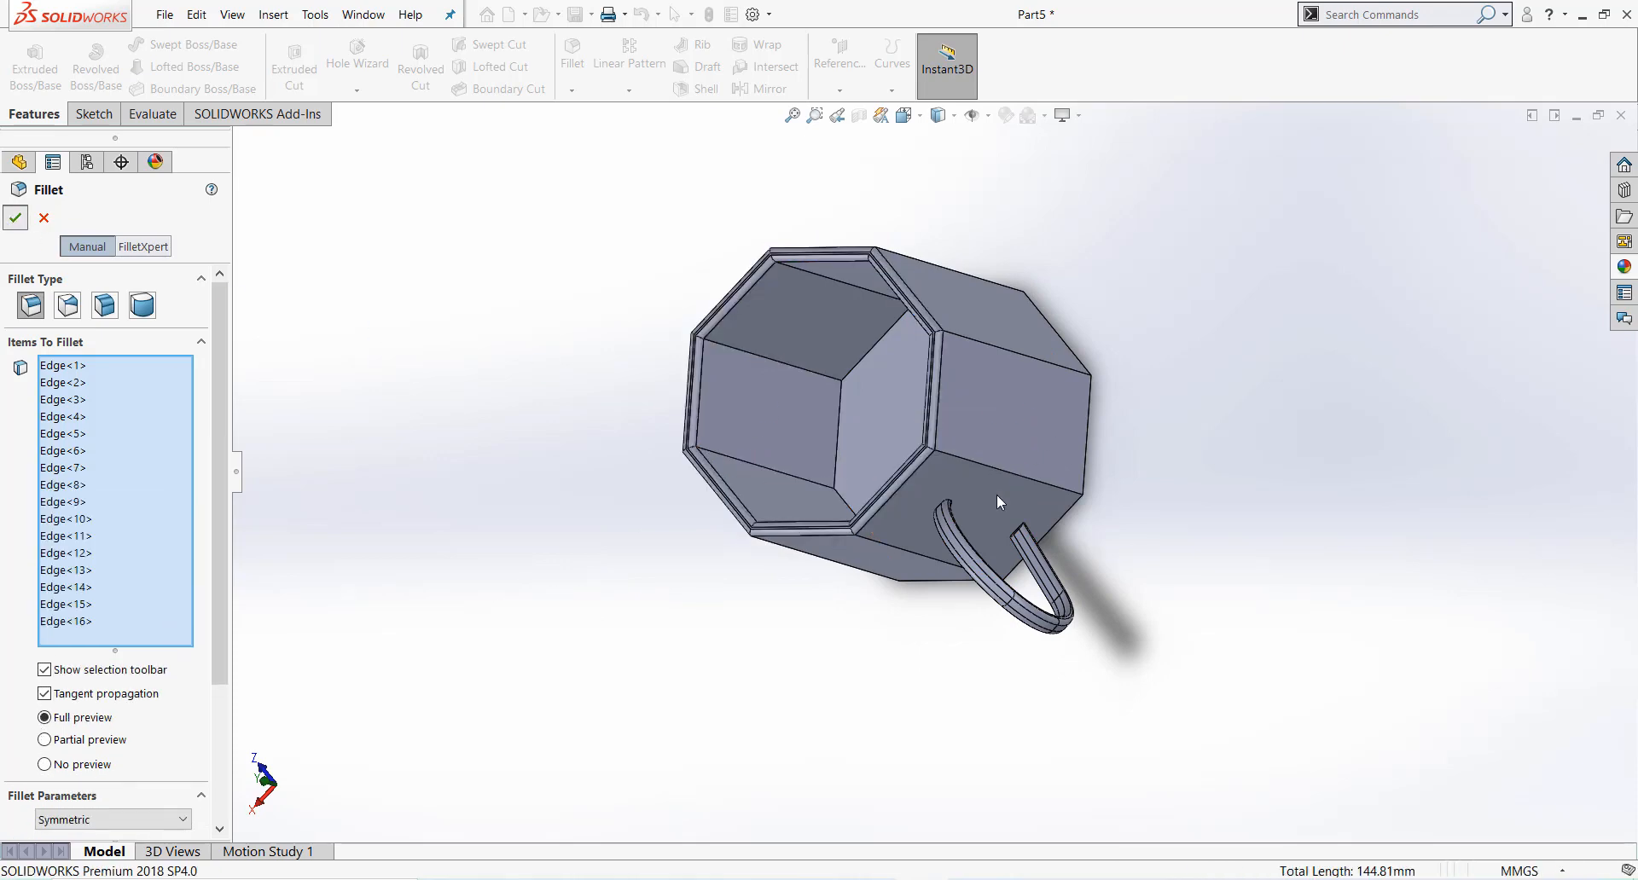
# Step: Section the mug along the Right Plane and inspect the cut walls, rim, base and handle joints
pyautogui.moveTo(993, 551); pyautogui.dragTo(1139, 351, button='middle')
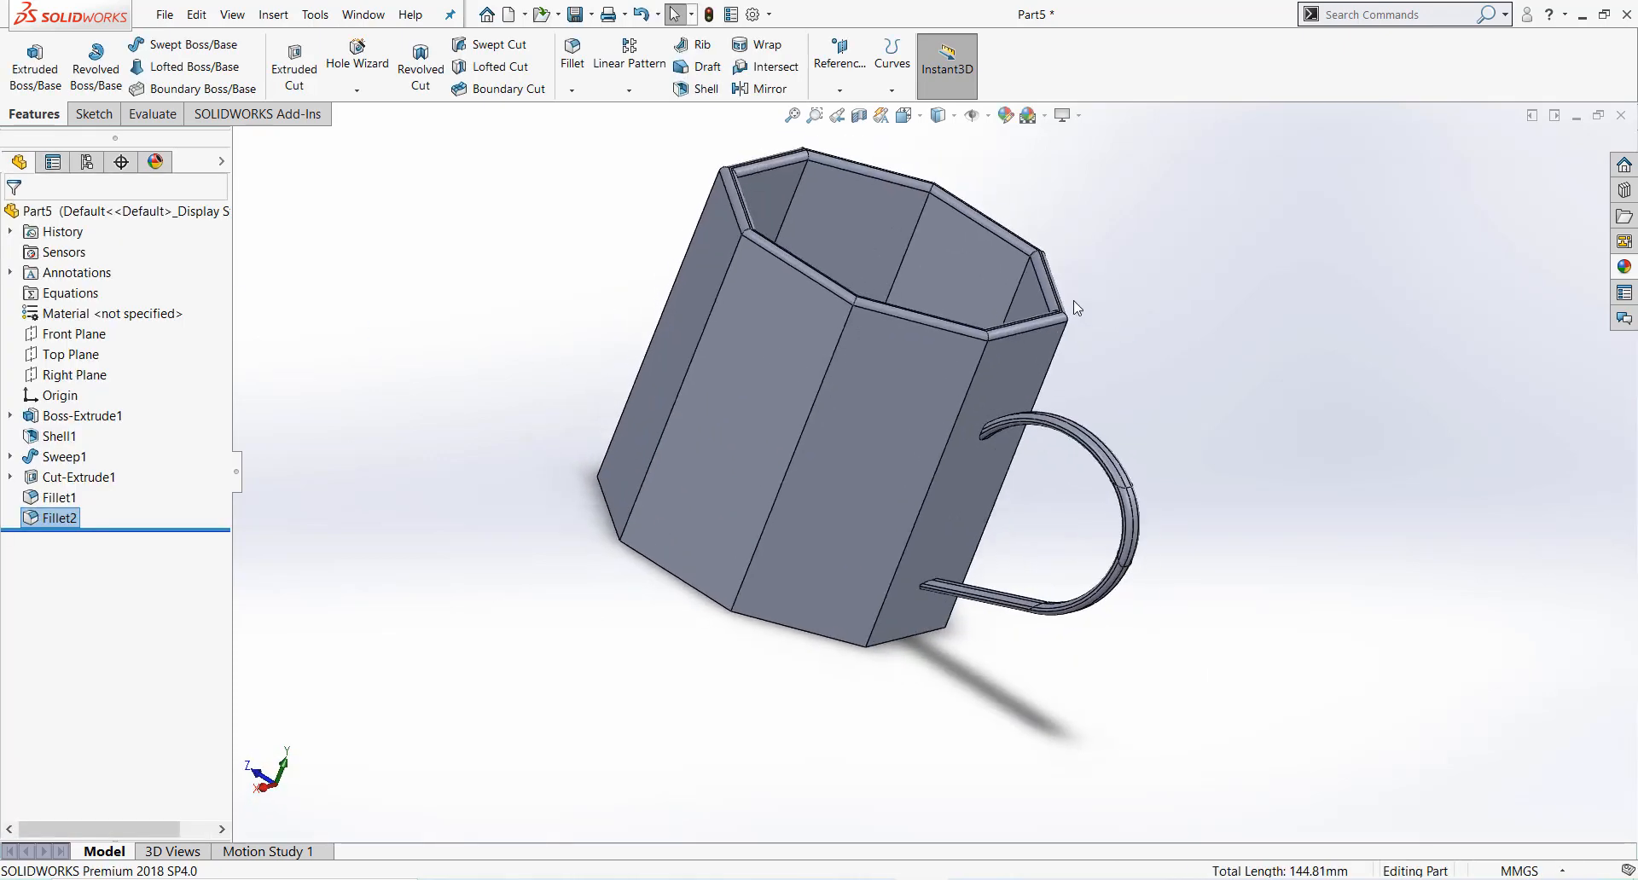
pyautogui.click(861, 117)
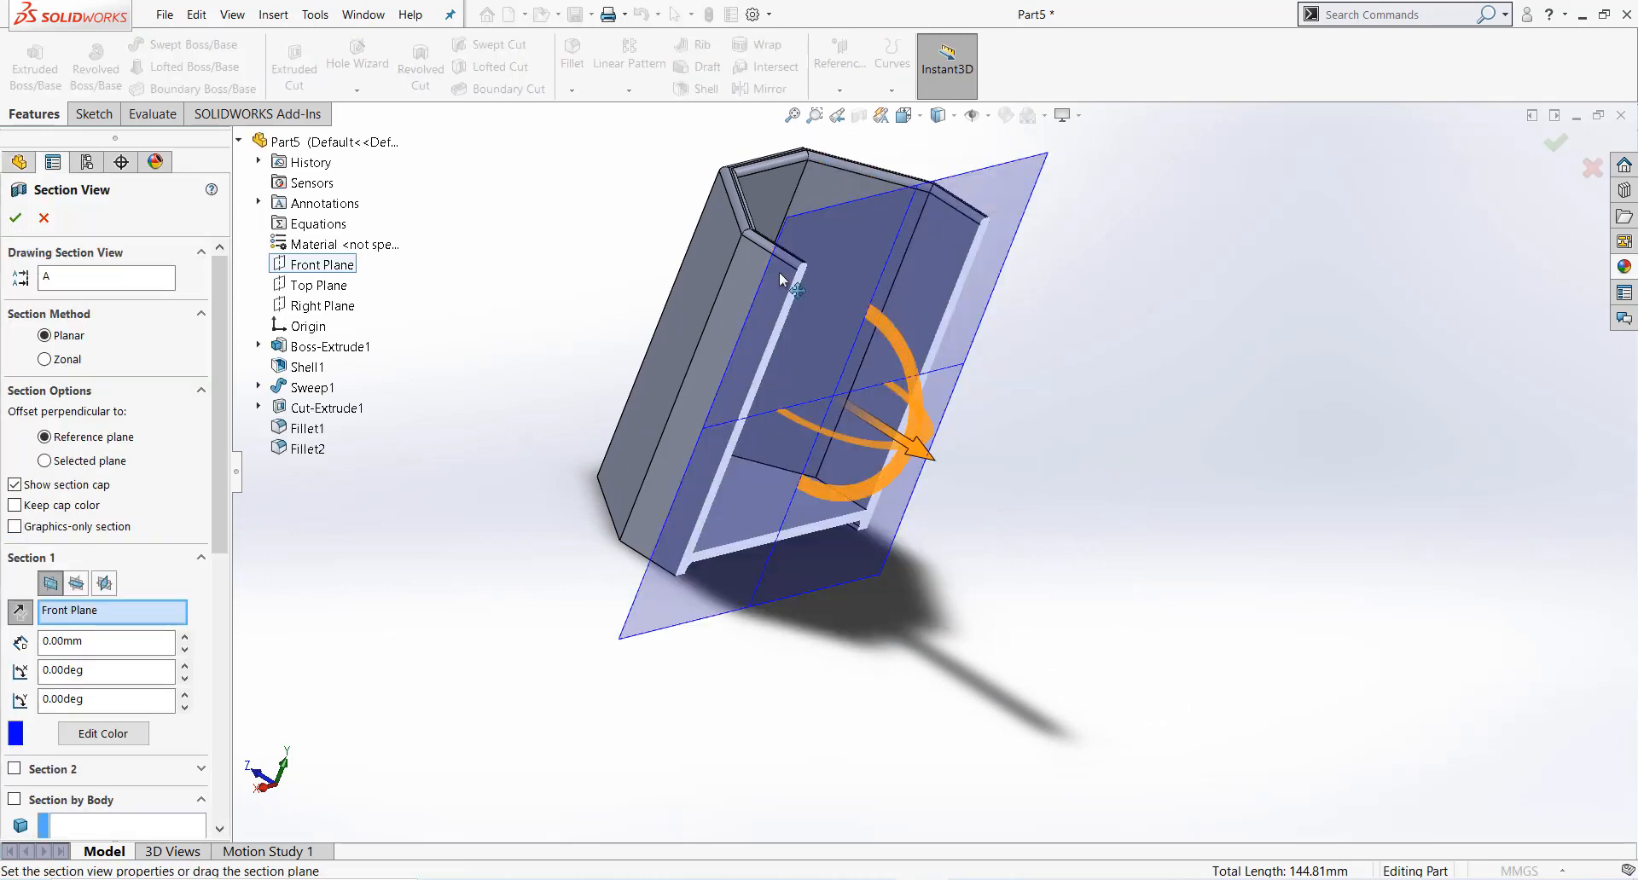
pyautogui.click(76, 584)
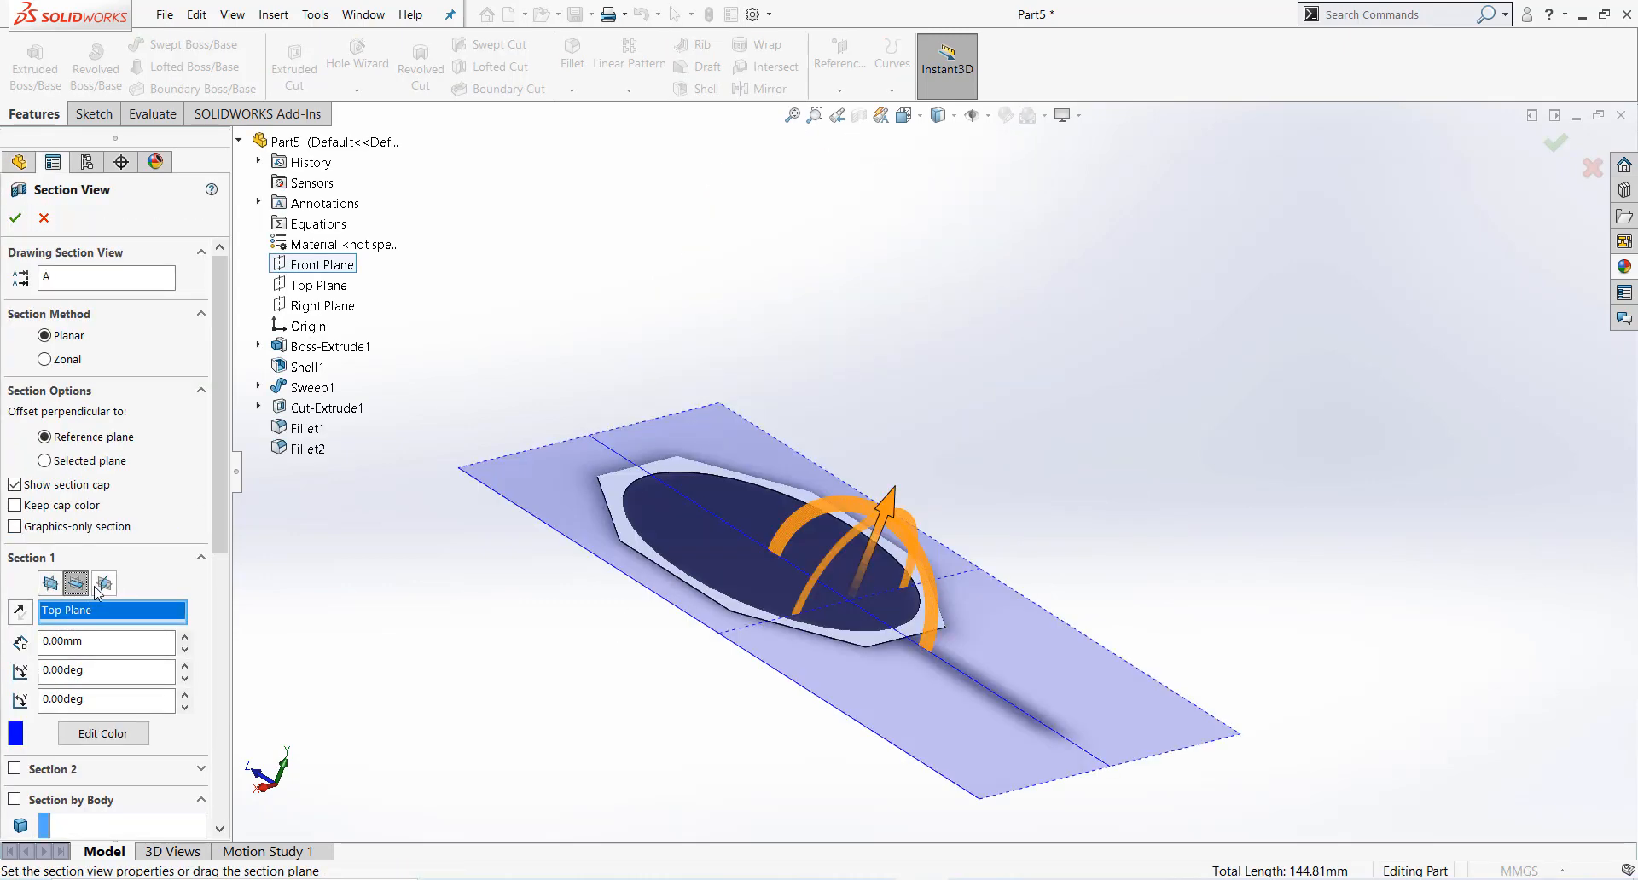
pyautogui.click(104, 584)
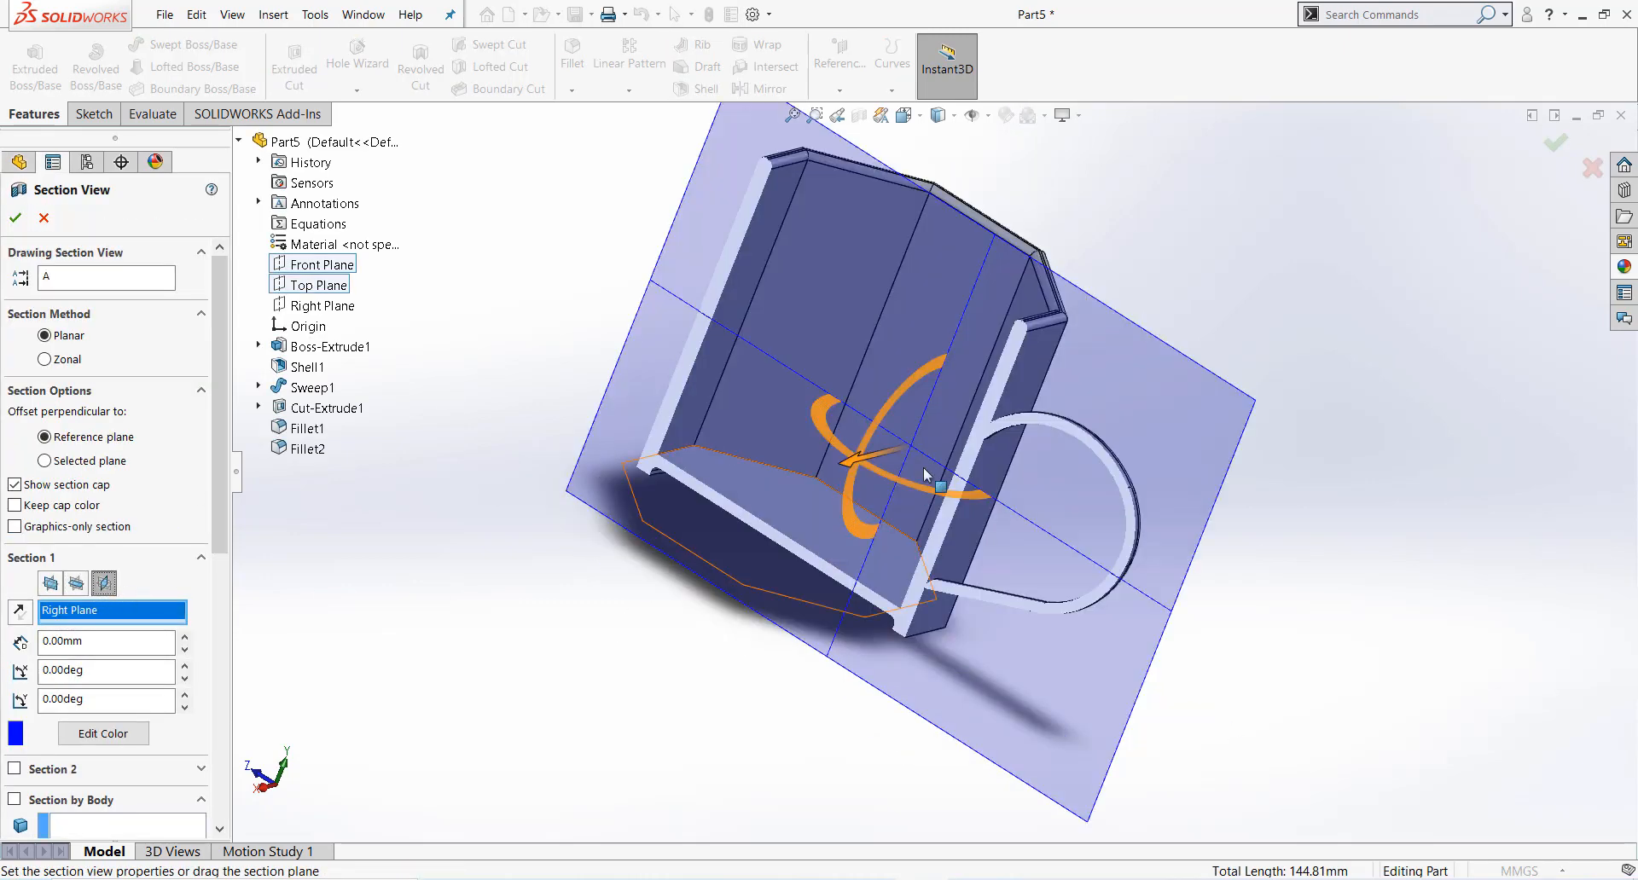
pyautogui.click(16, 219)
pyautogui.moveTo(981, 512); pyautogui.dragTo(1057, 376, button='middle')
pyautogui.scroll(-5, 953, 411)
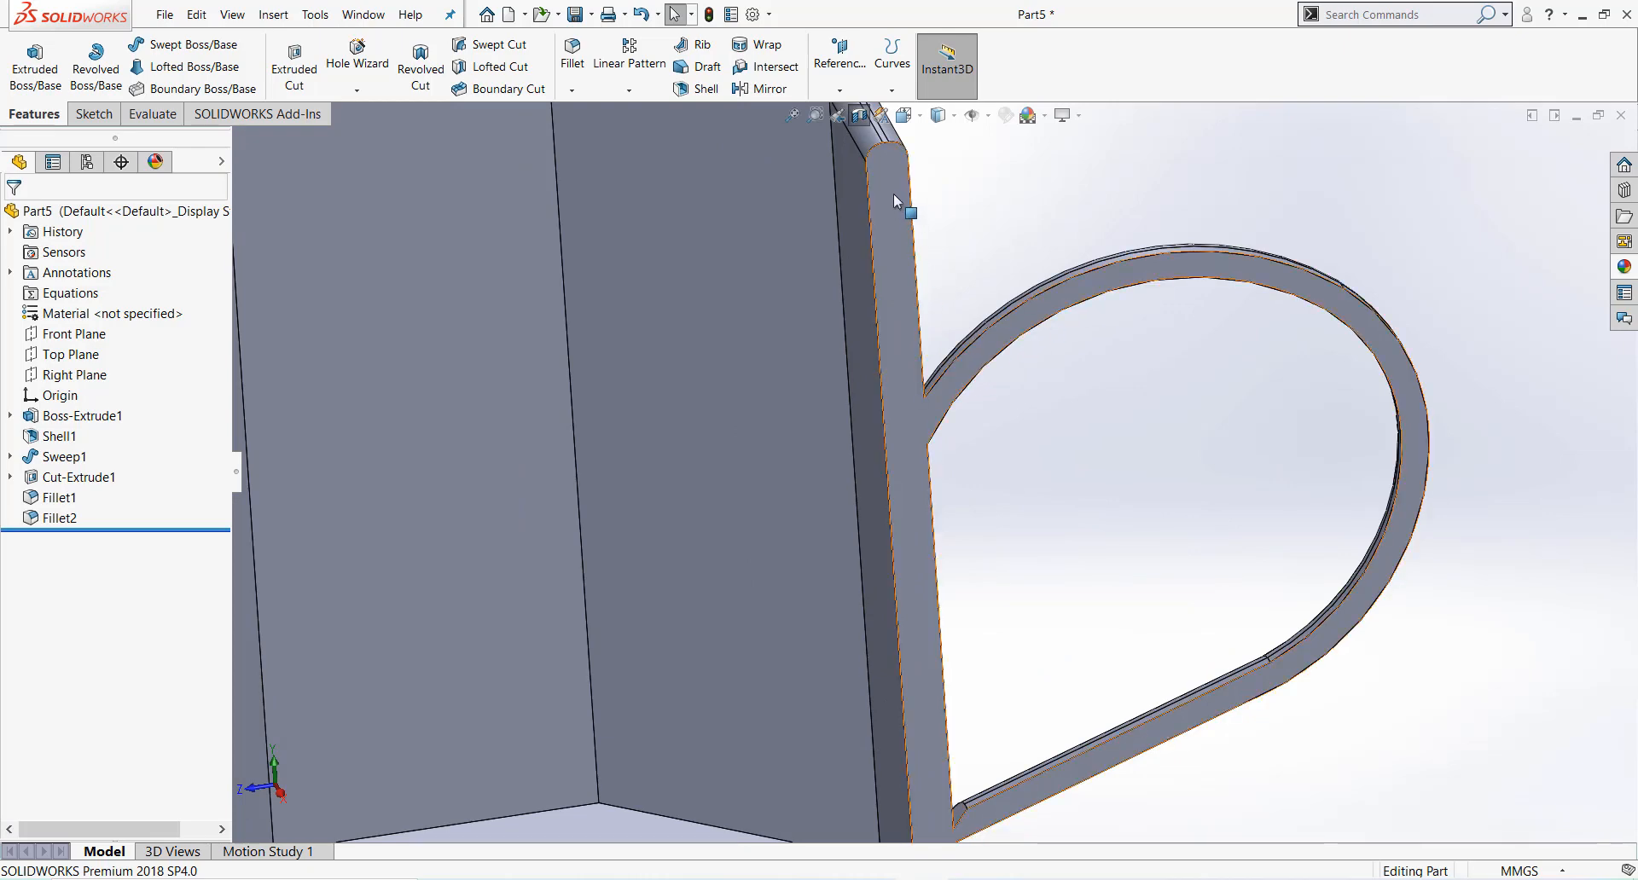
pyautogui.scroll(5, 897, 288)
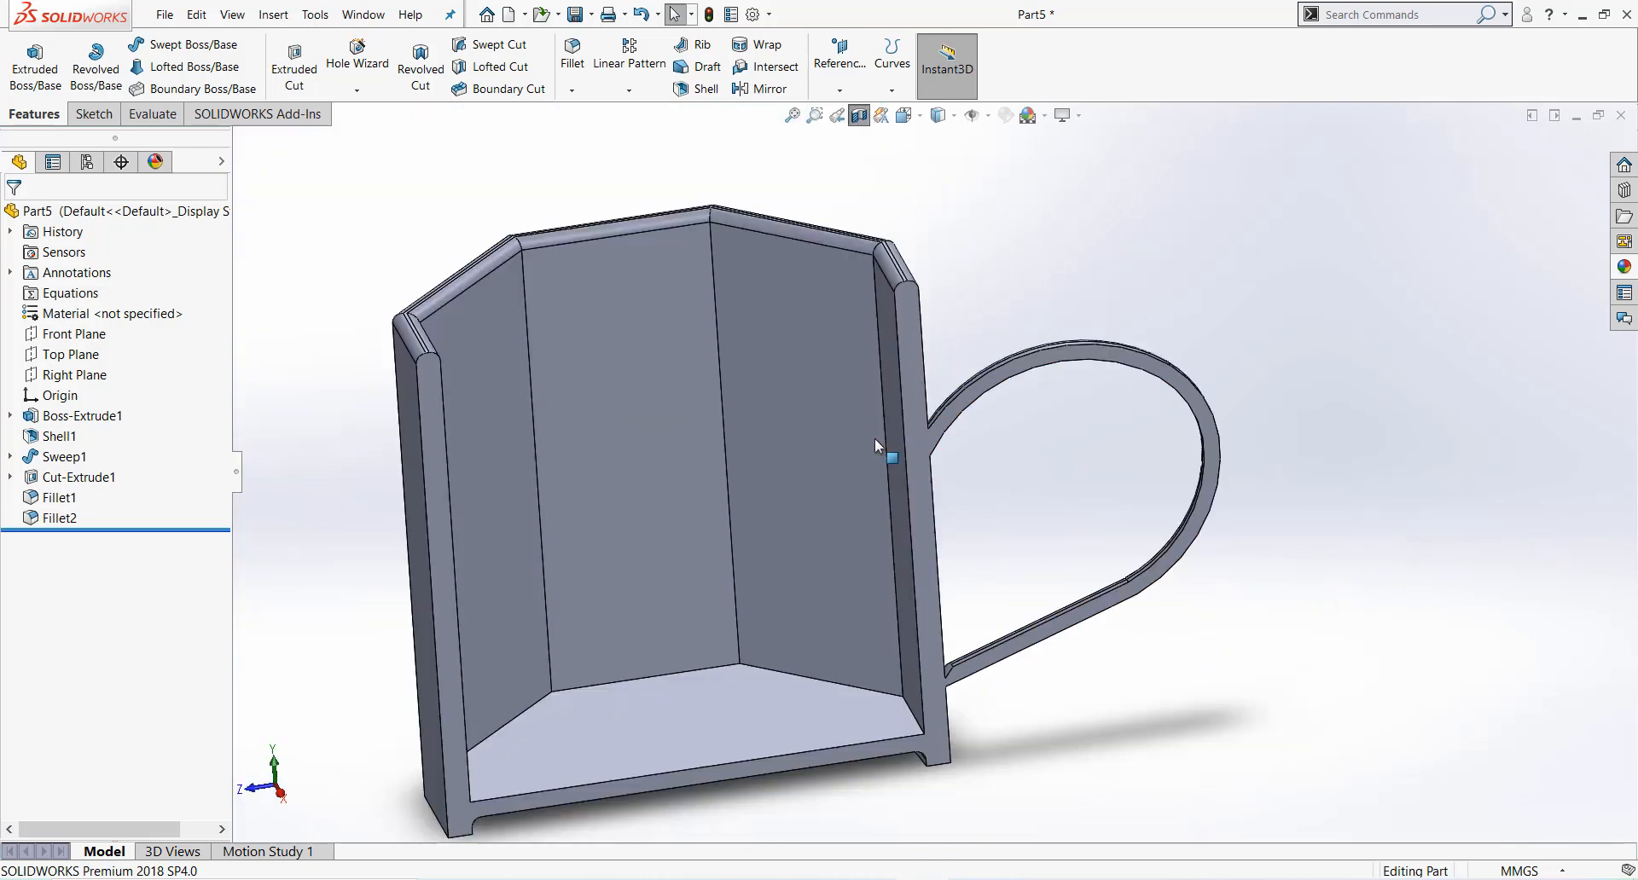